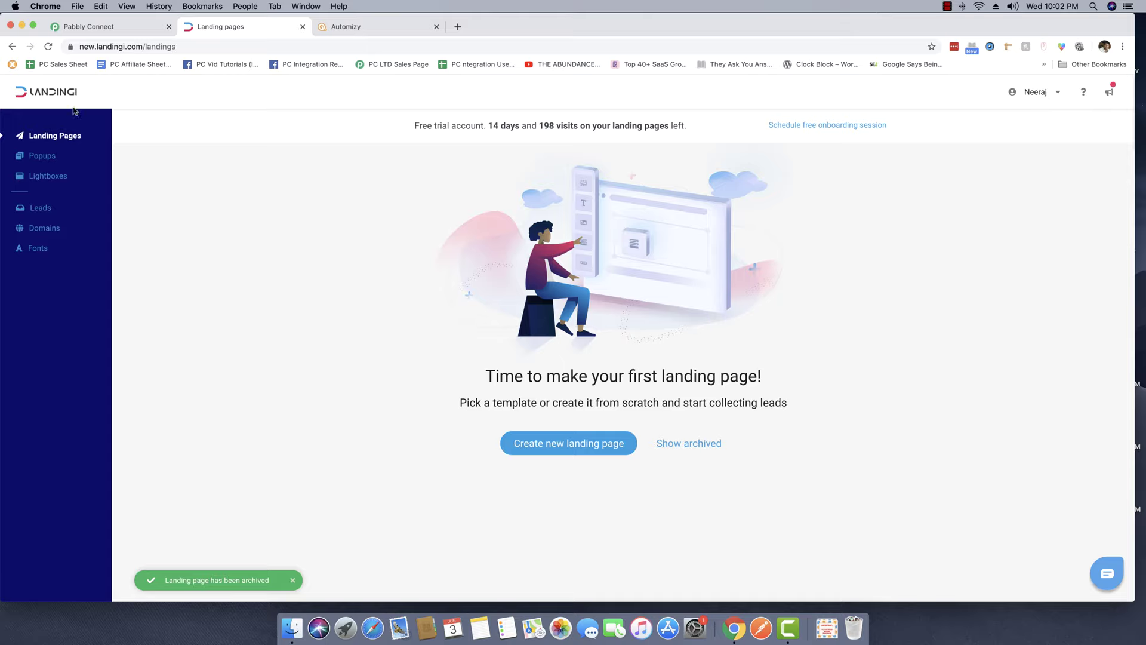
# Start a new landing page from the Landing Pages screen to reach the template gallery.
pyautogui.click(559, 451)
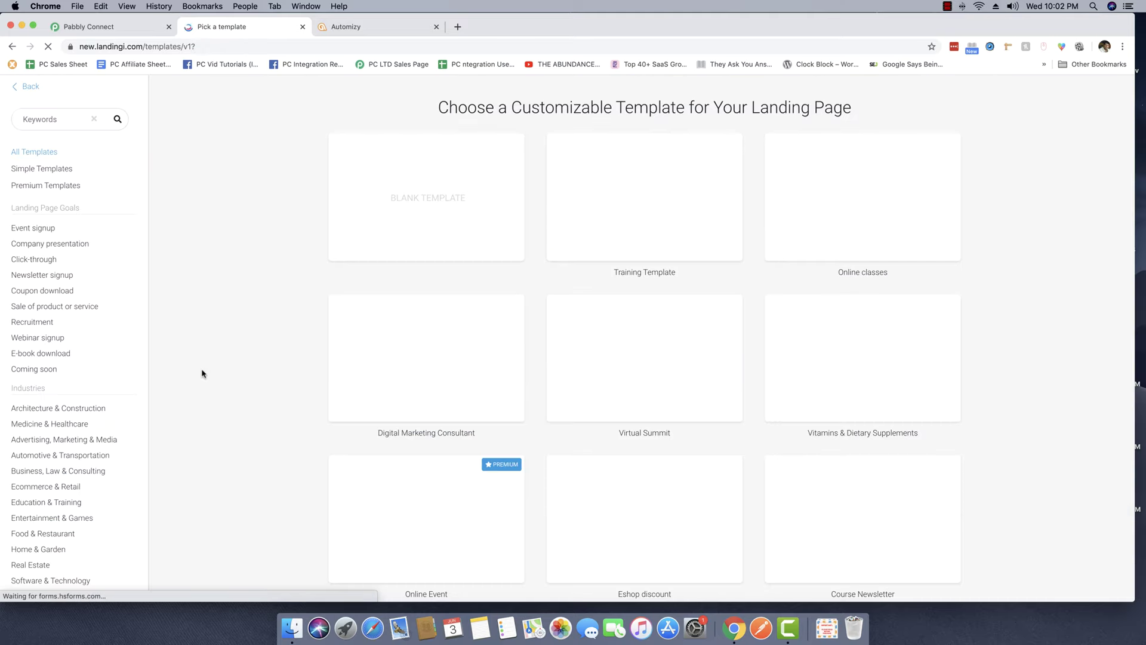
# Use the Digital Marketing Consultant template, name the page 'Digital Marketing Leads', and start editing.
pyautogui.moveTo(447, 393)
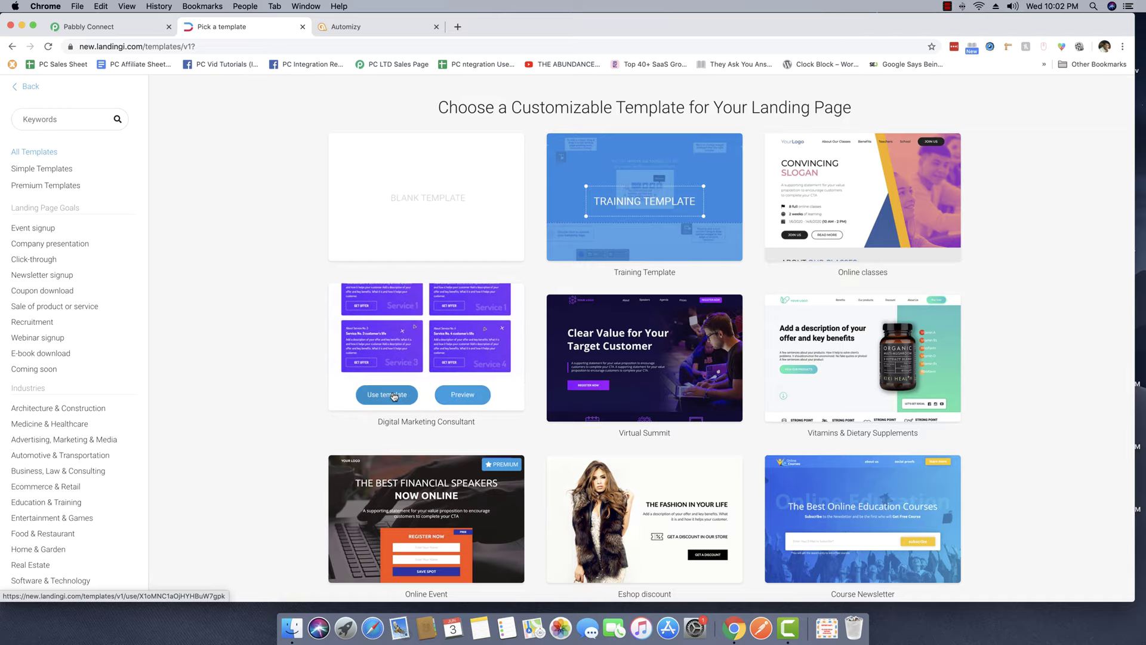
pyautogui.click(394, 395)
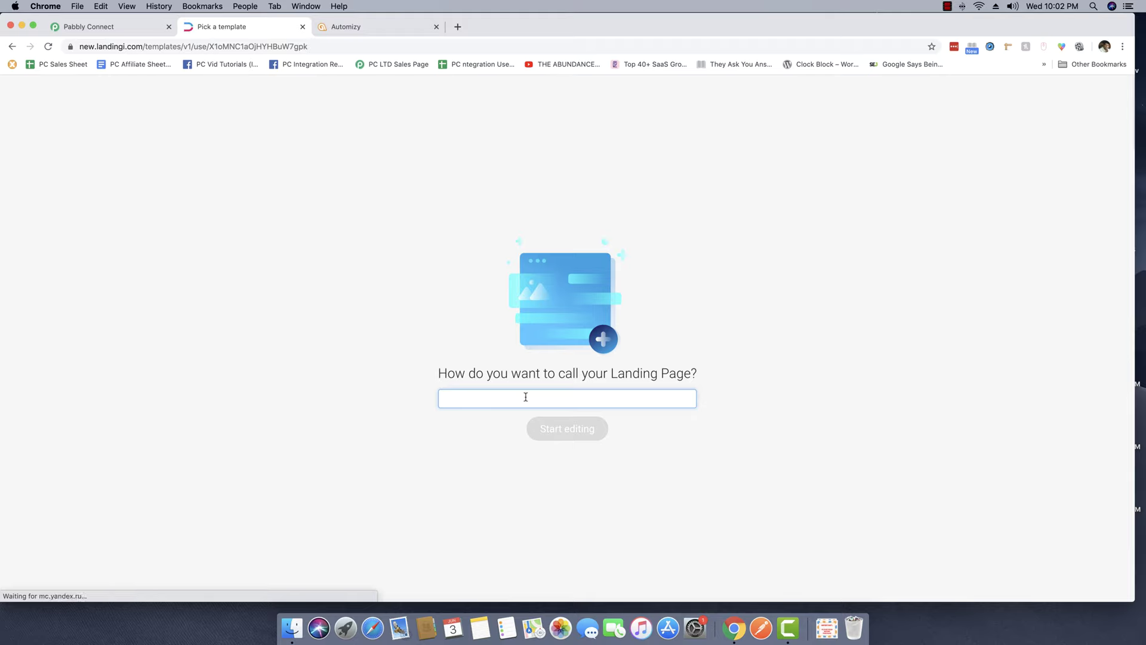
pyautogui.write('Digital Mark')
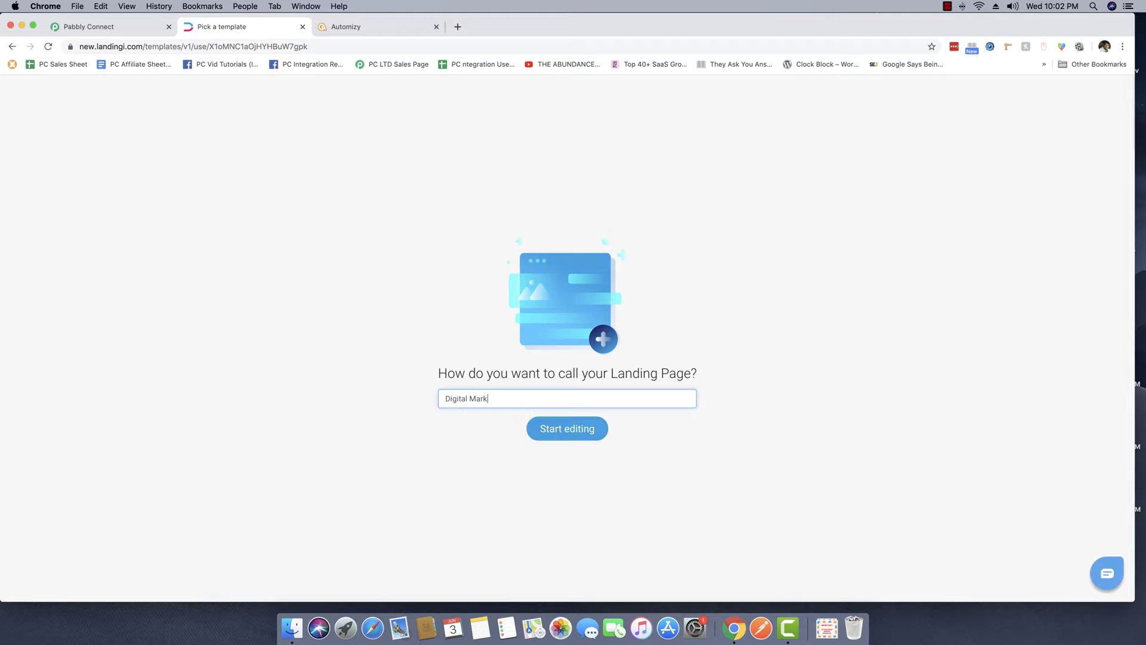
pyautogui.write('eting Leads')
pyautogui.click(572, 435)
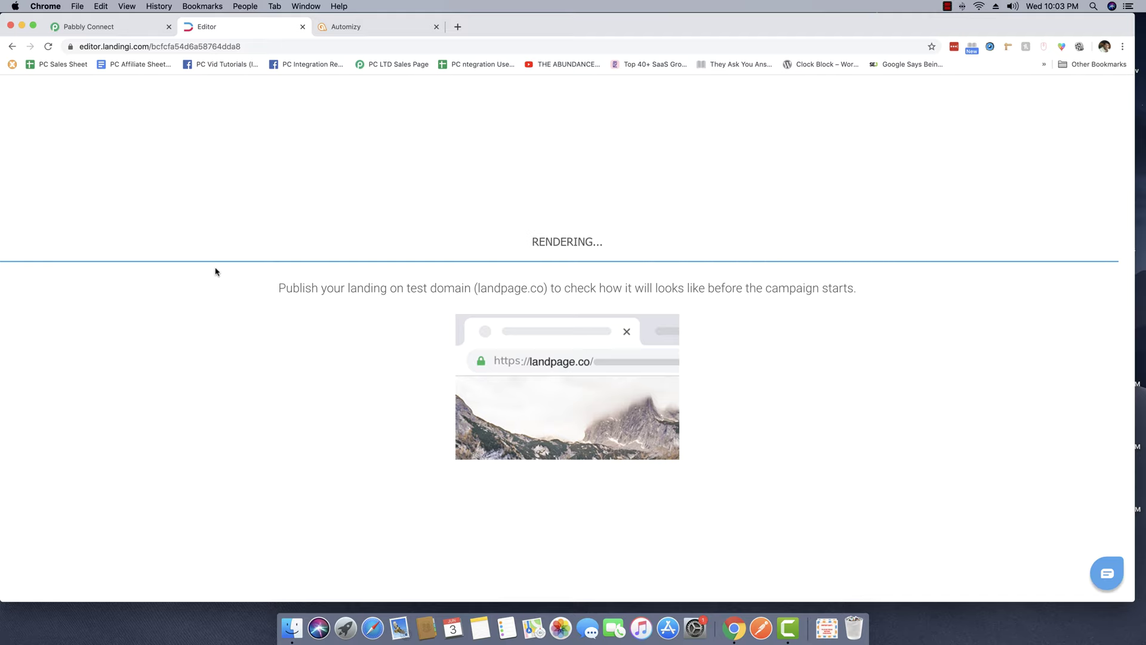
pyautogui.scroll(-10, 675, 325)
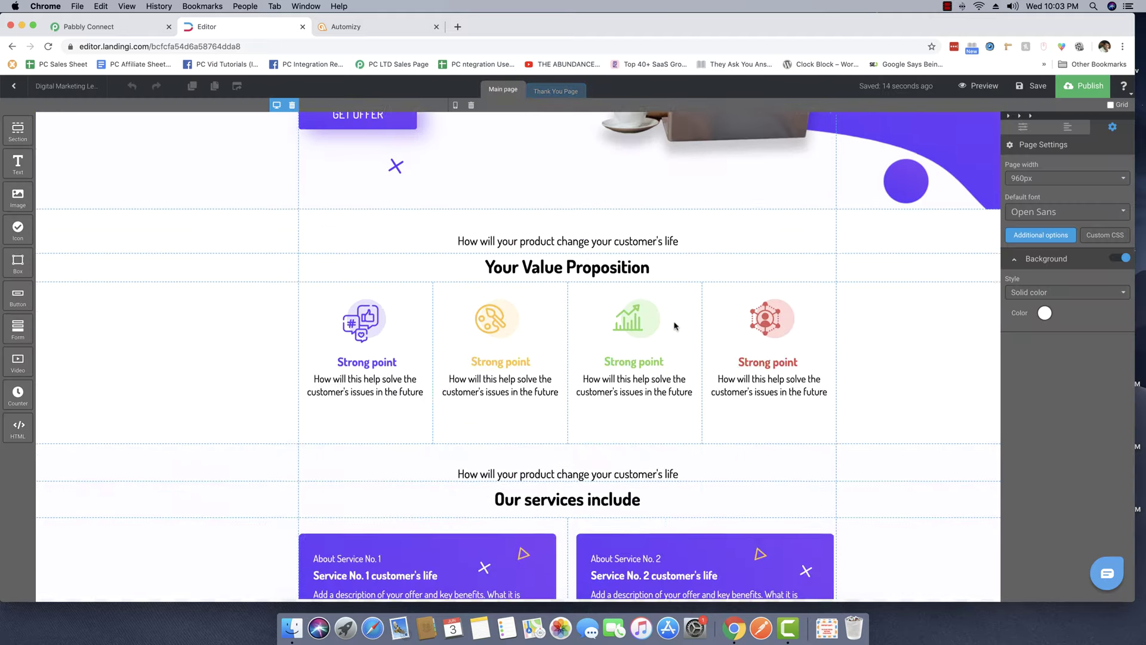
pyautogui.scroll(-20, 675, 325)
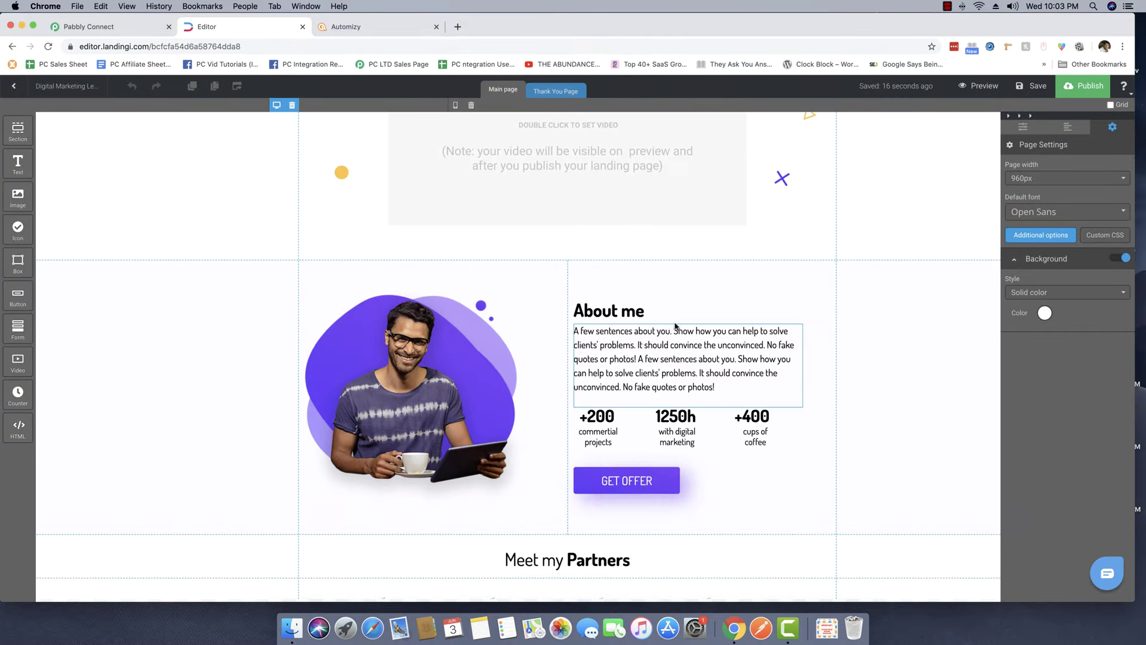
pyautogui.scroll(-3, 675, 325)
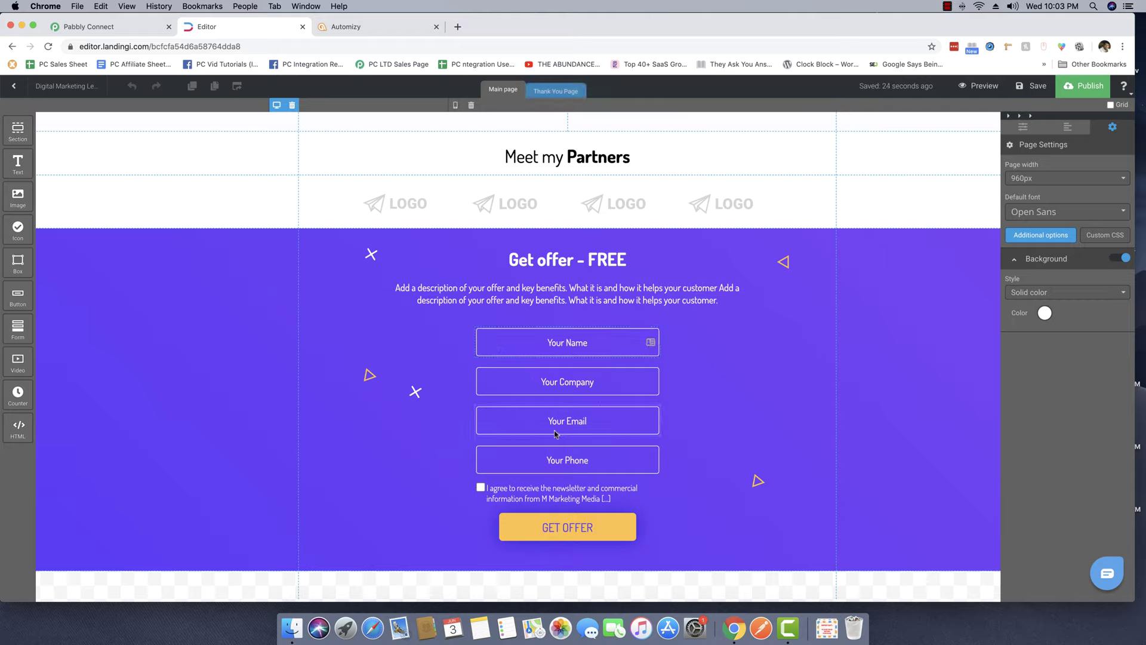
pyautogui.scroll(15, 770, 397)
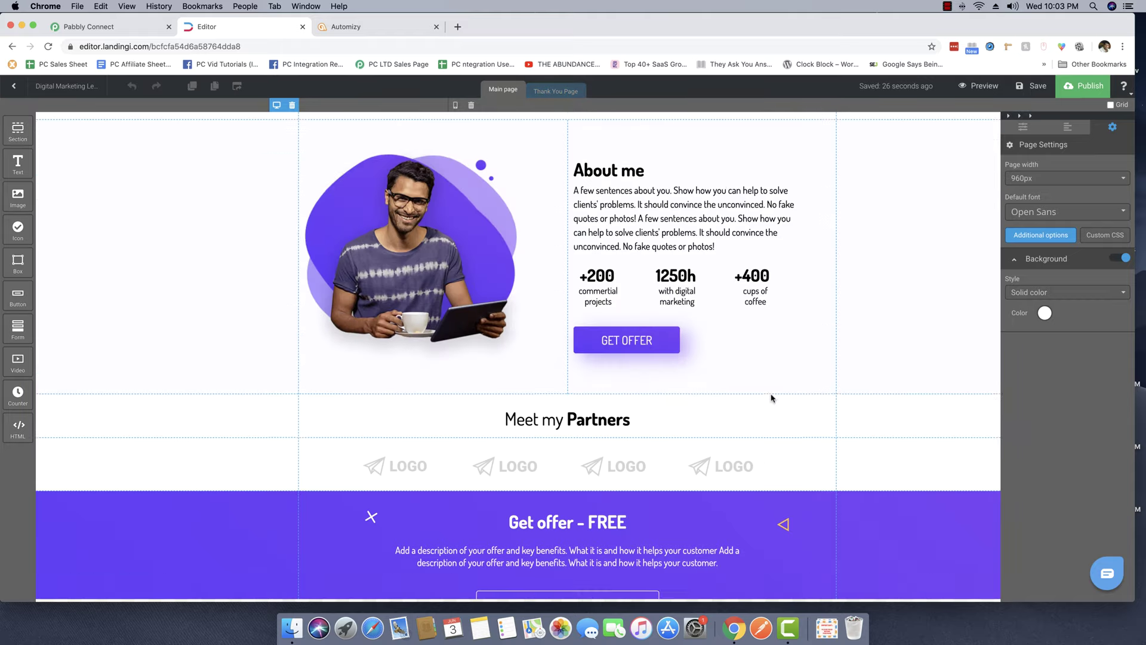
pyautogui.scroll(7, 770, 397)
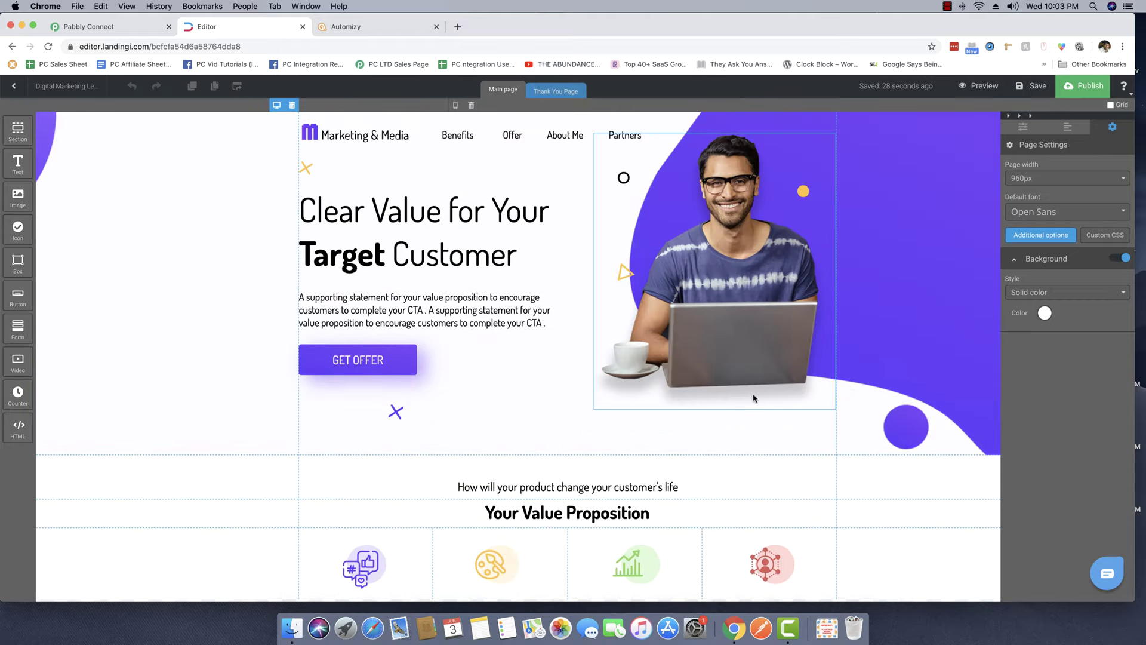
pyautogui.scroll(-20, 567, 392)
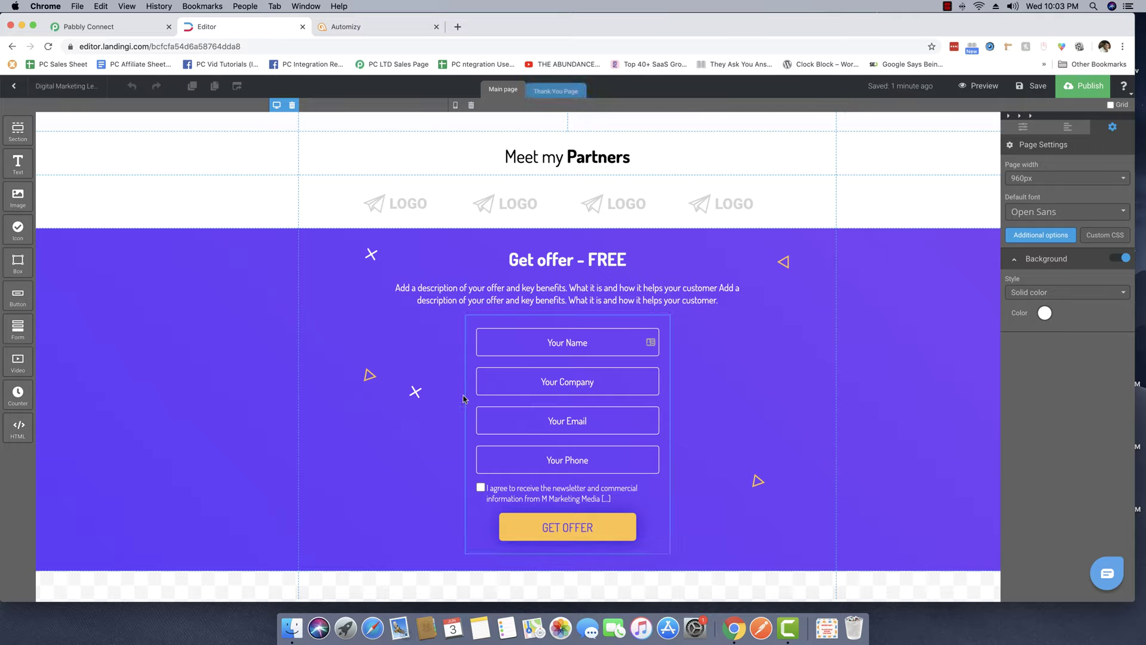
# In Pabbly Connect, create and save a workflow named 'Landingi to Automizy Integration'.
pyautogui.click(103, 27)
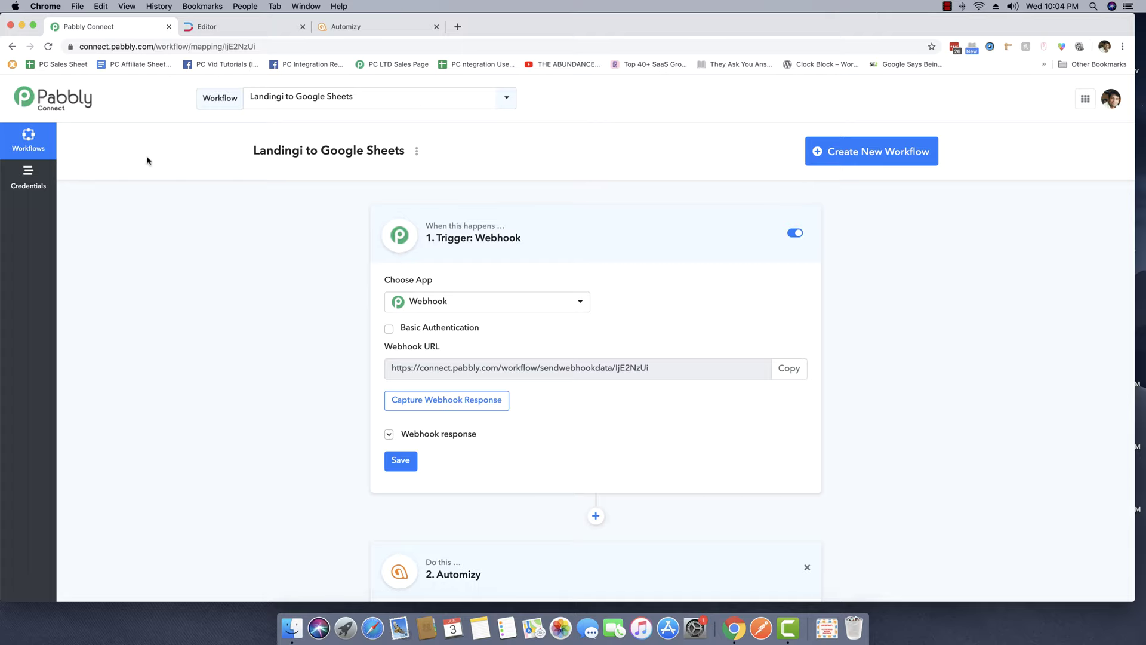
pyautogui.click(865, 156)
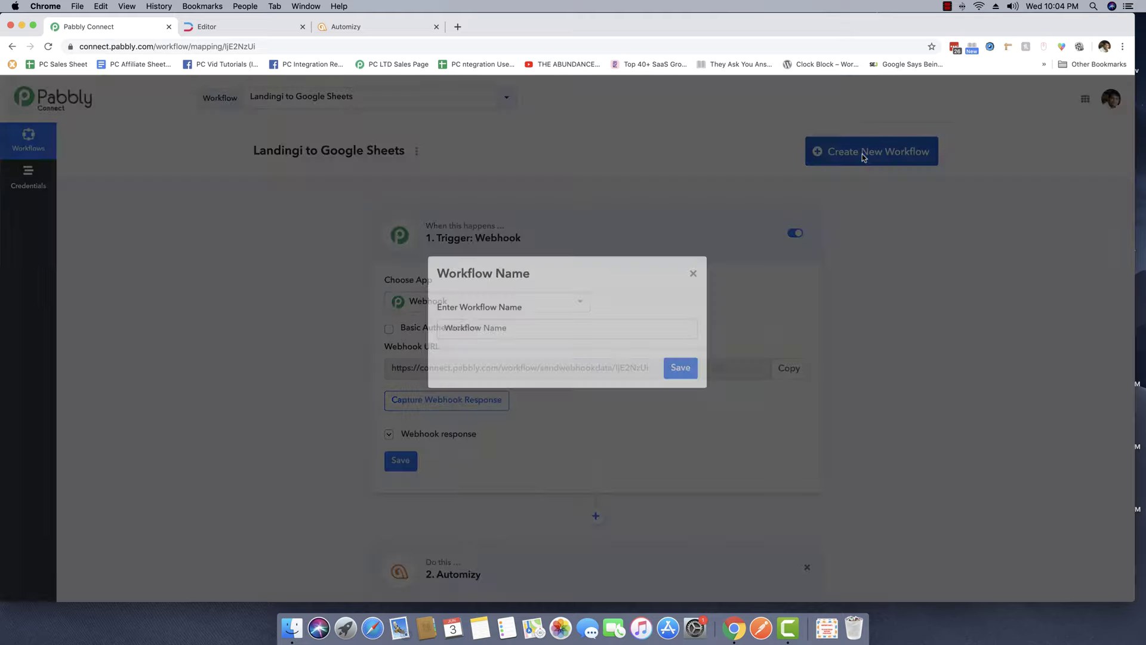
pyautogui.write('Landing')
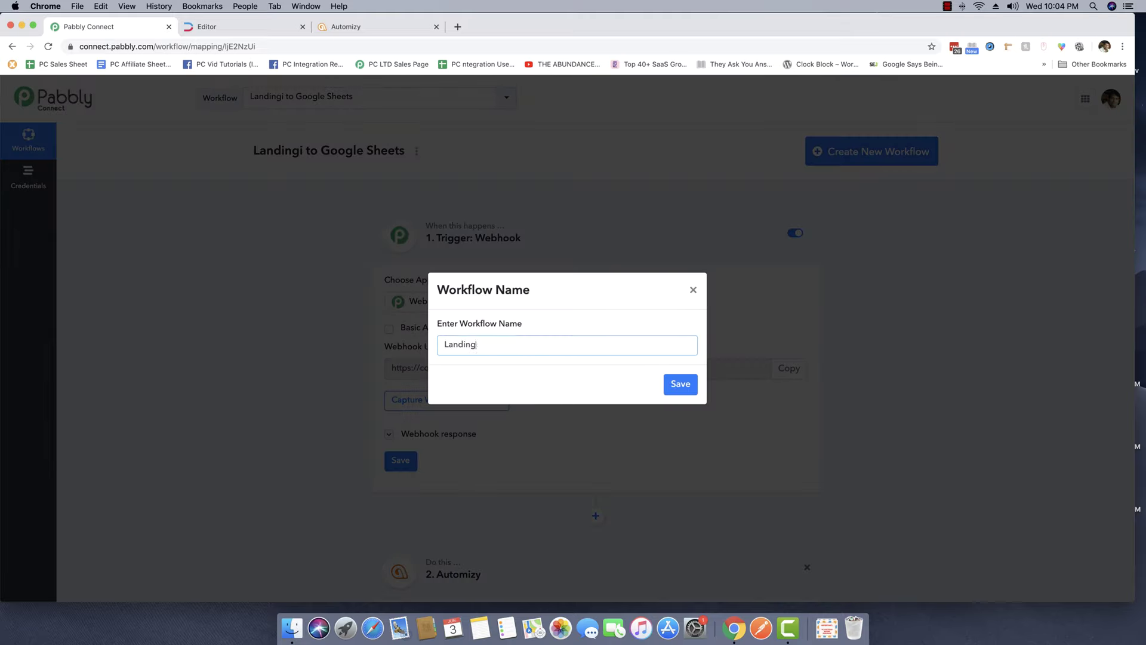
pyautogui.write('io to Automizy Integration')
pyautogui.click(684, 385)
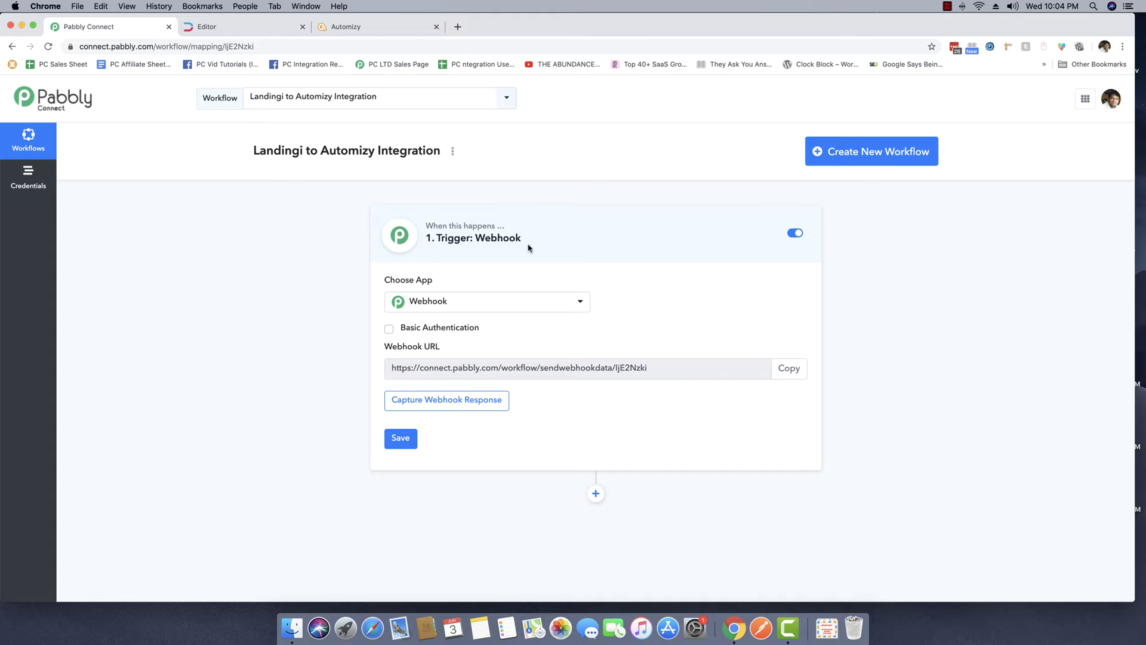
# Set Webhook as the trigger app and copy its webhook URL.
pyautogui.click(501, 302)
pyautogui.scroll(-3, 460, 434)
pyautogui.scroll(-3, 460, 435)
pyautogui.scroll(10, 458, 430)
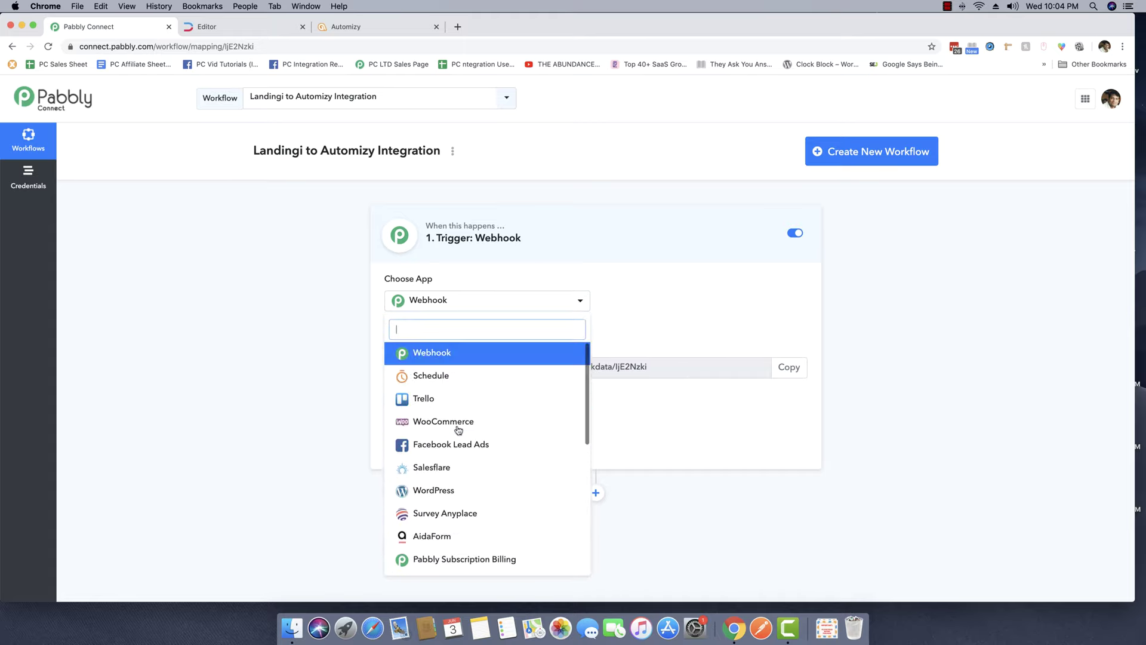
pyautogui.click(435, 352)
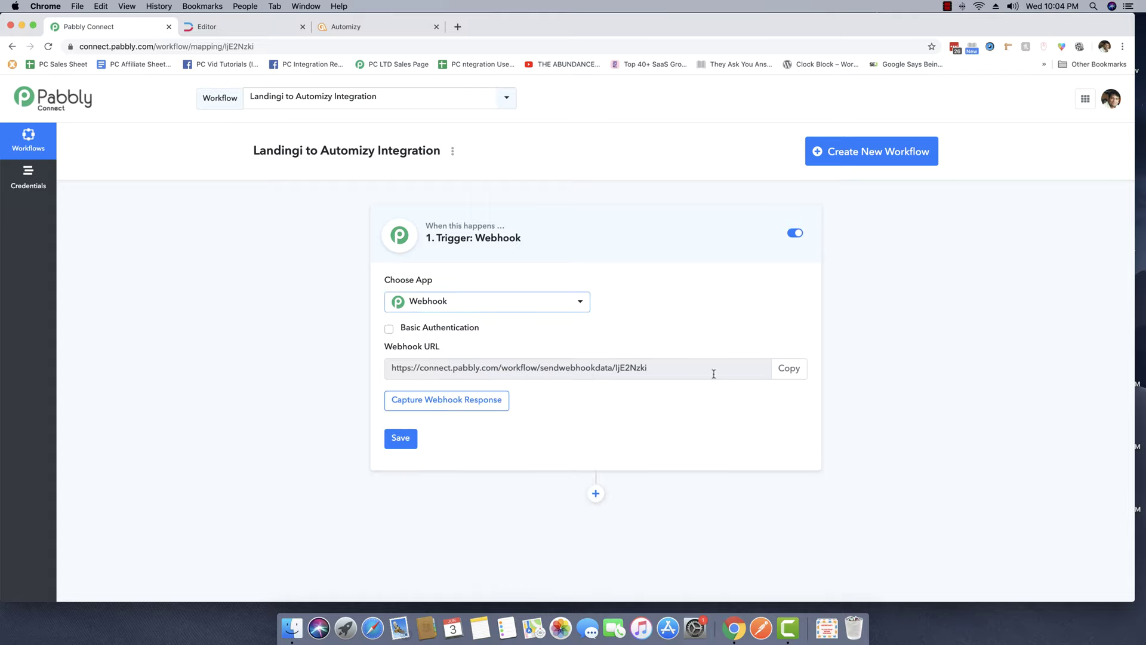
pyautogui.click(799, 374)
# Set the signup form's integration to POST data to the pasted Pabbly webhook URL, then save.
pyautogui.click(239, 27)
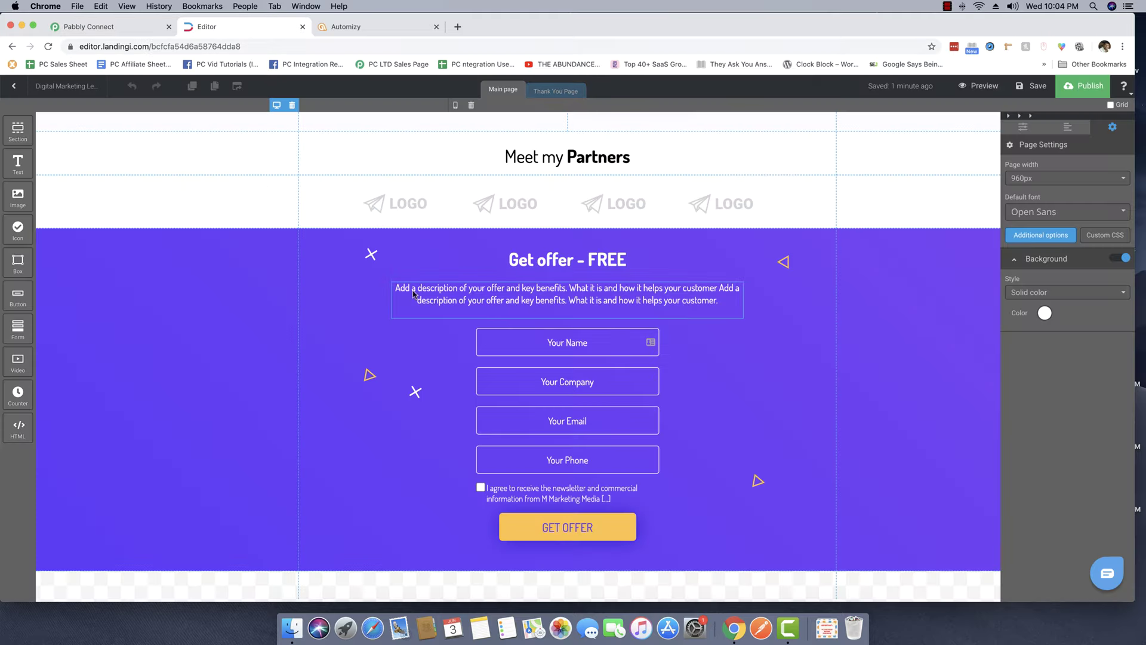
pyautogui.scroll(20, 268, 398)
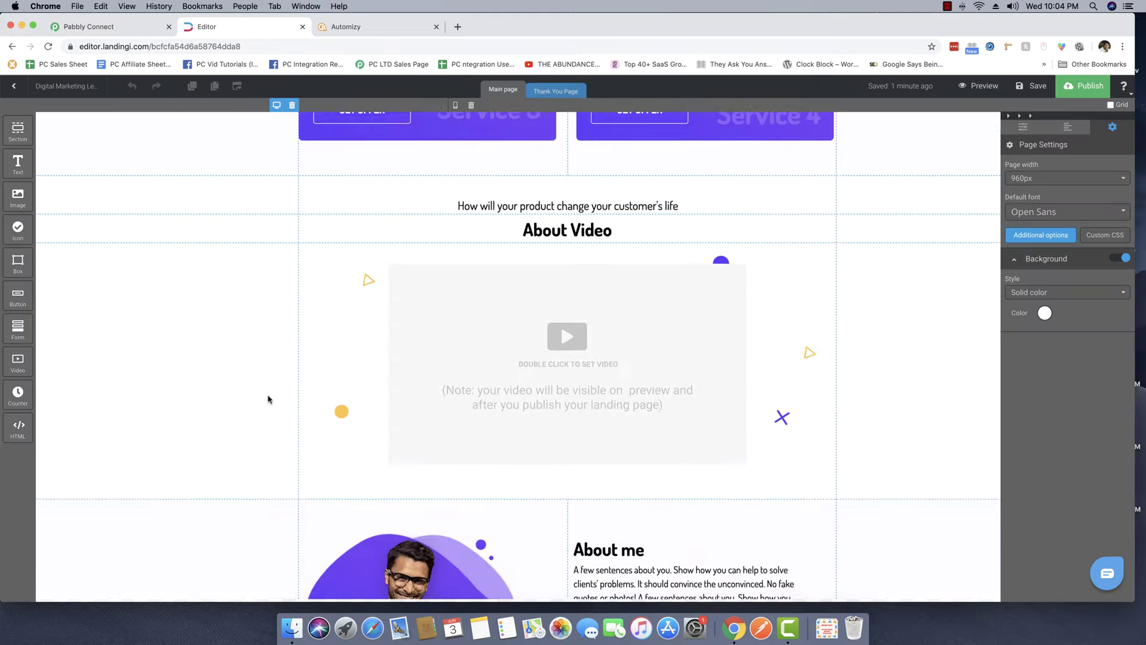
pyautogui.scroll(-20, 268, 398)
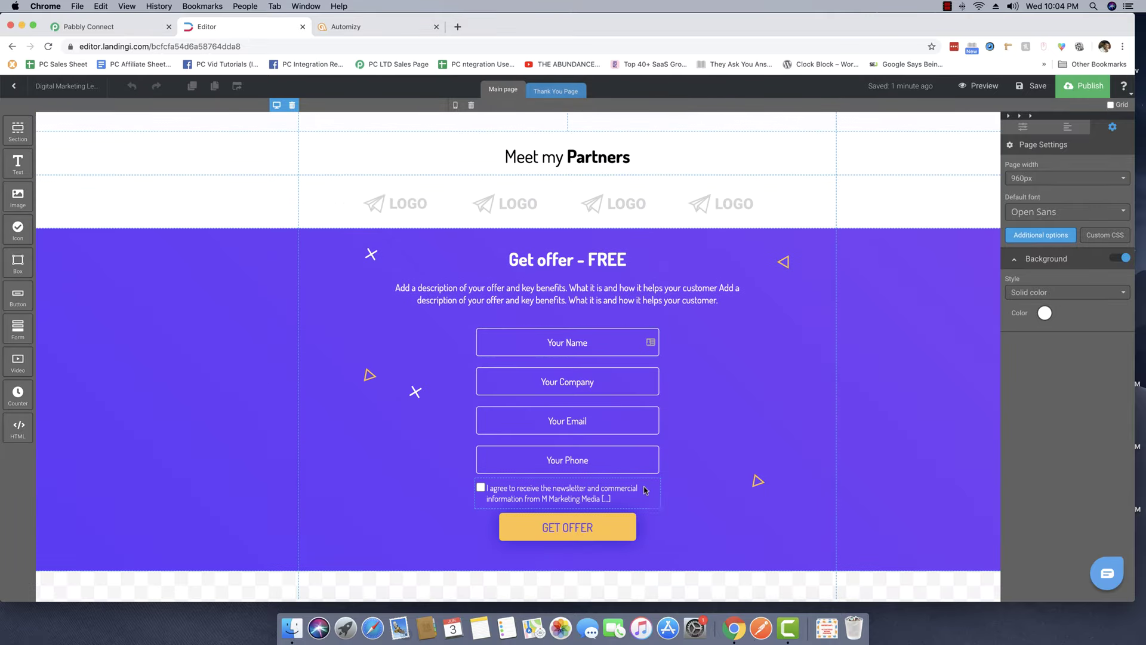
pyautogui.click(659, 526)
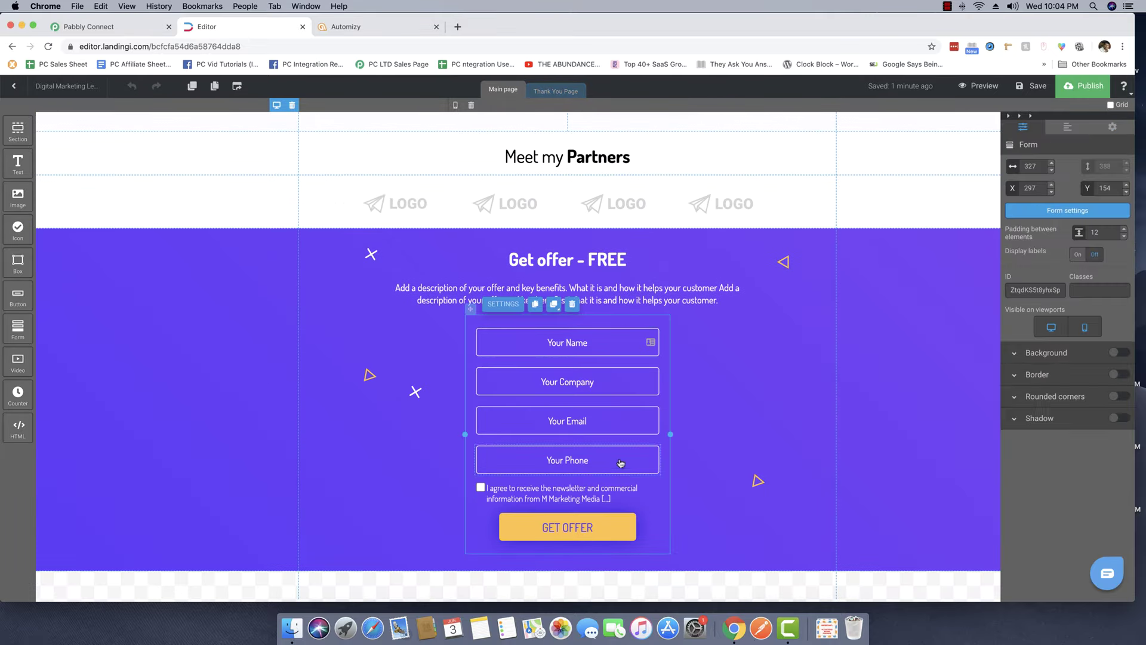
pyautogui.click(504, 305)
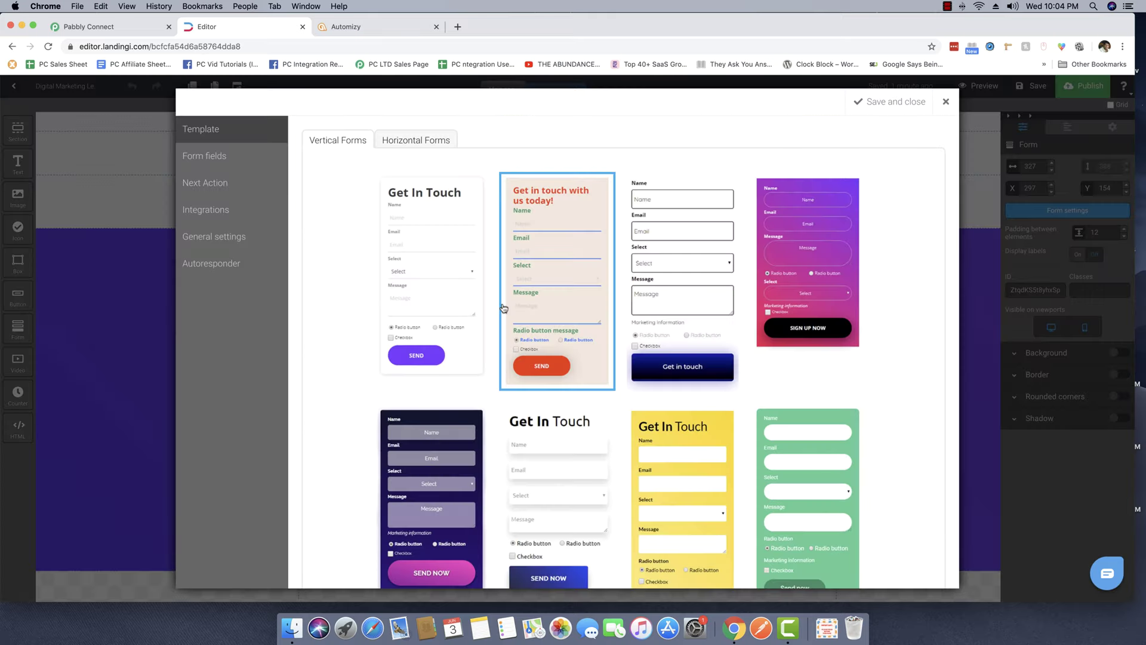
pyautogui.click(206, 211)
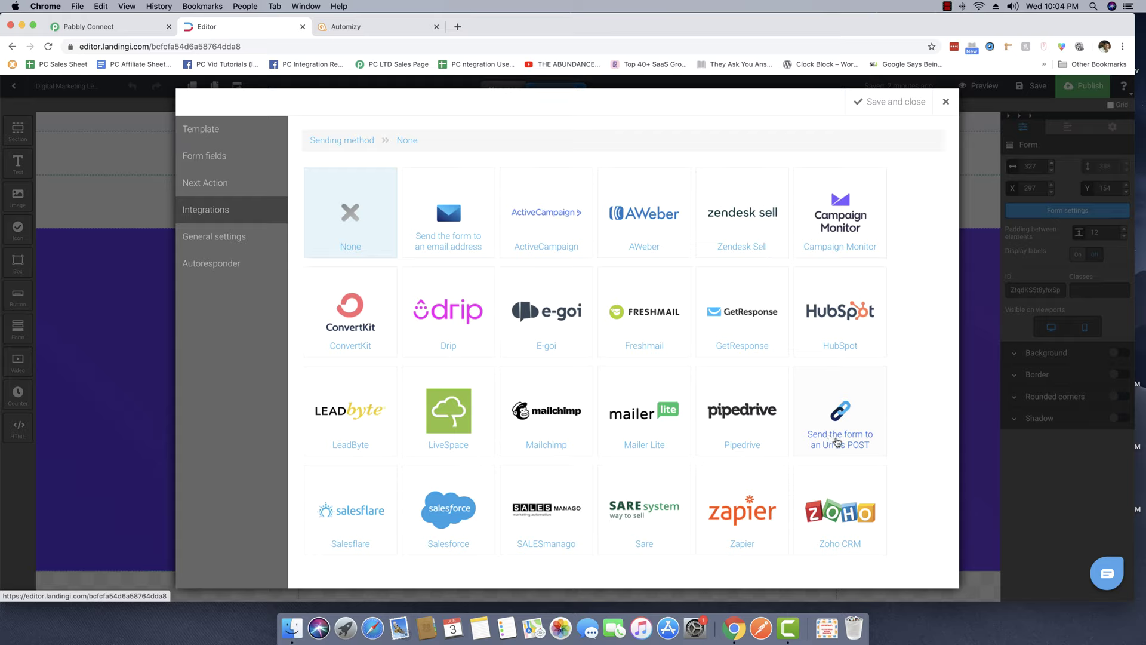
pyautogui.click(836, 441)
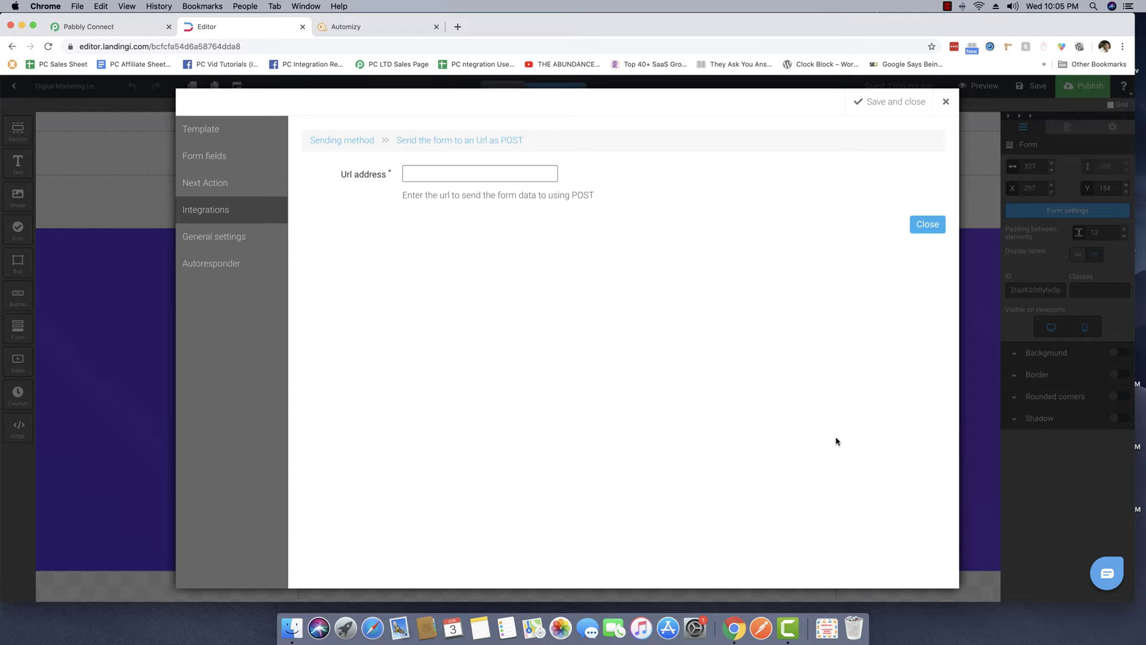
pyautogui.click(412, 169)
pyautogui.press('super+v')
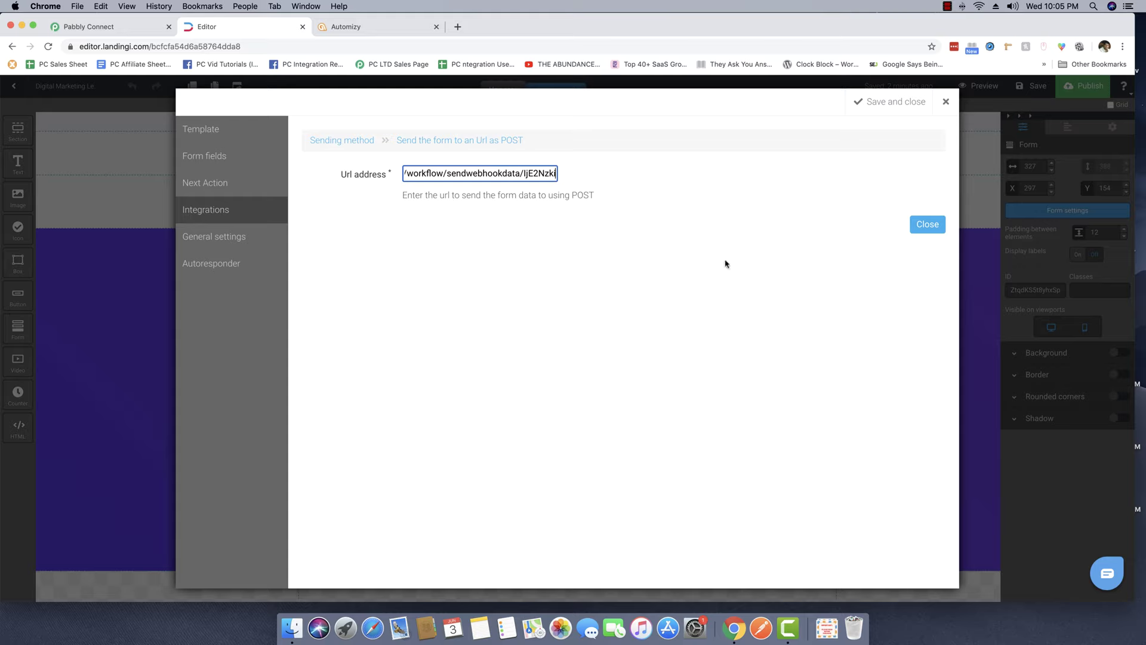
pyautogui.click(847, 265)
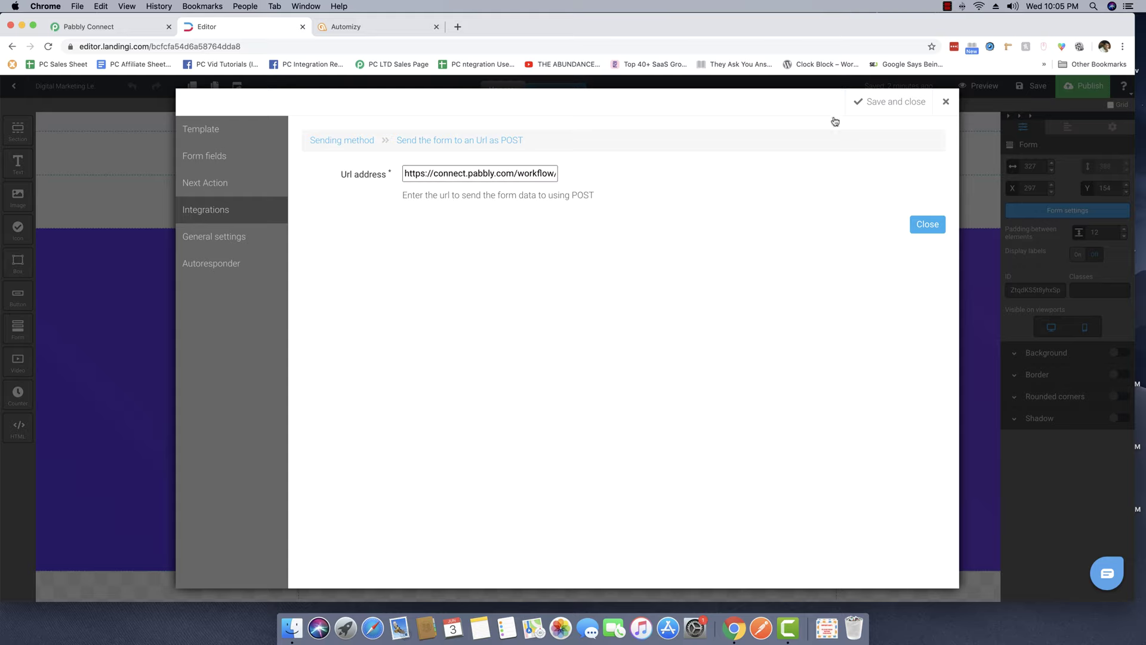
pyautogui.click(883, 102)
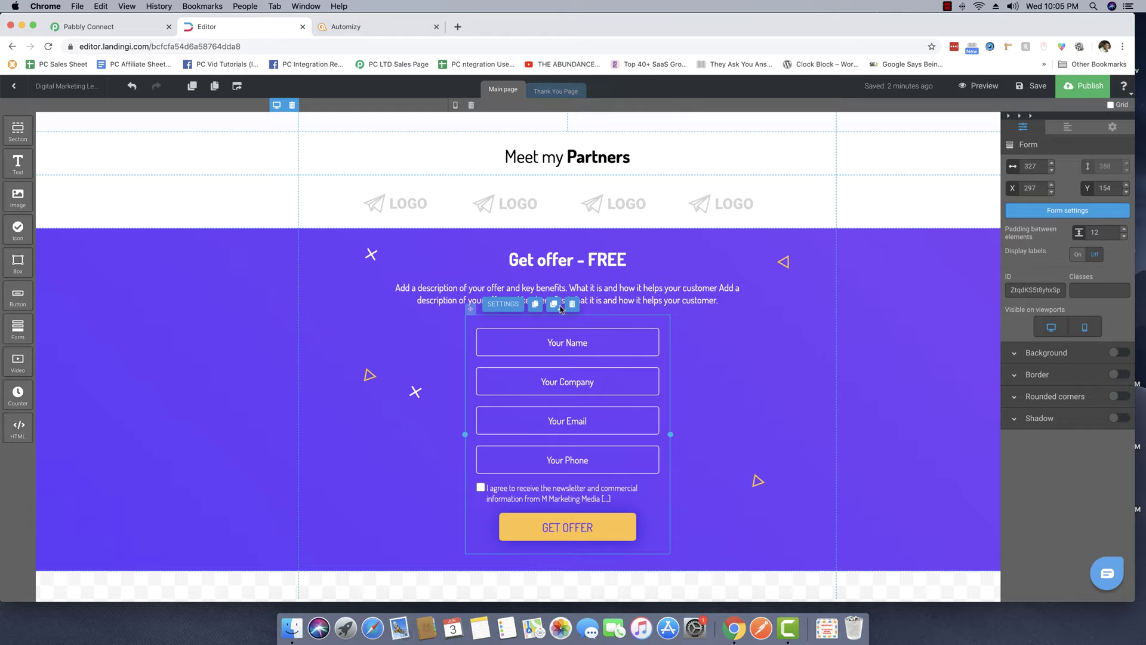
# Publish the landing page and open the live landpage.co page in a new tab.
pyautogui.click(110, 26)
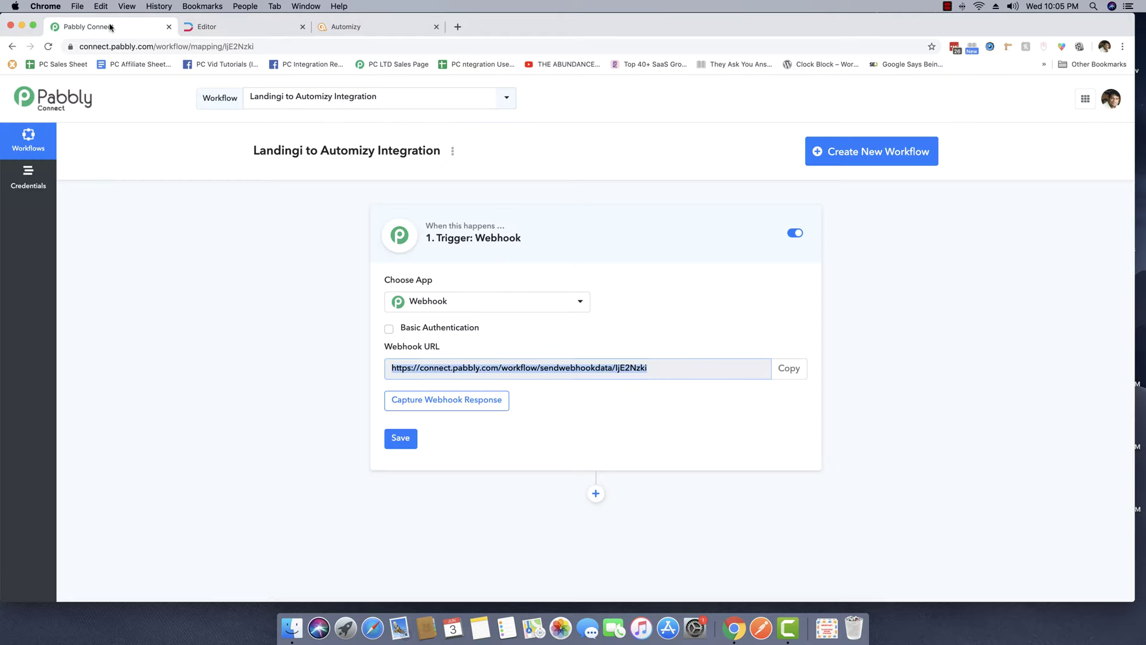
pyautogui.click(227, 26)
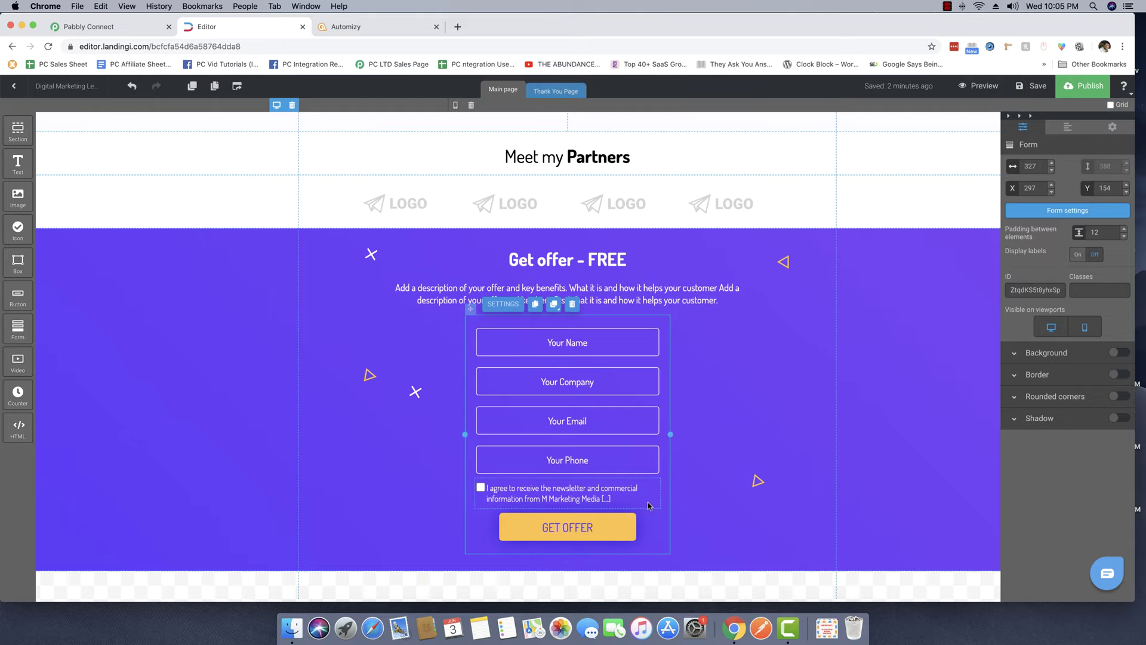
pyautogui.click(94, 26)
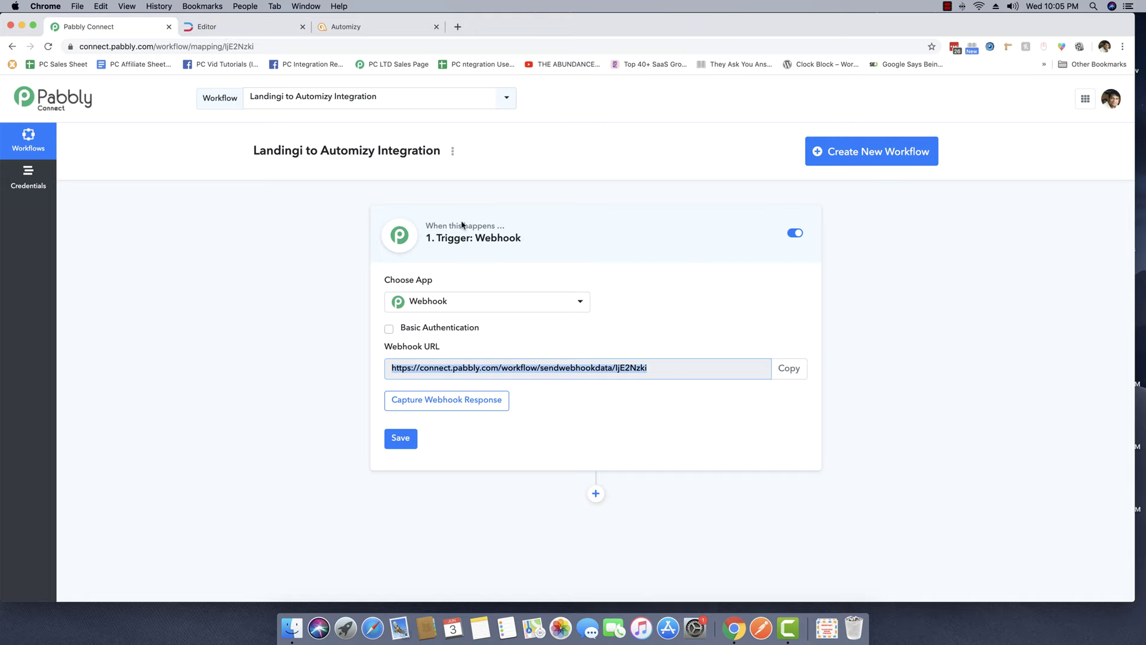
pyautogui.click(250, 27)
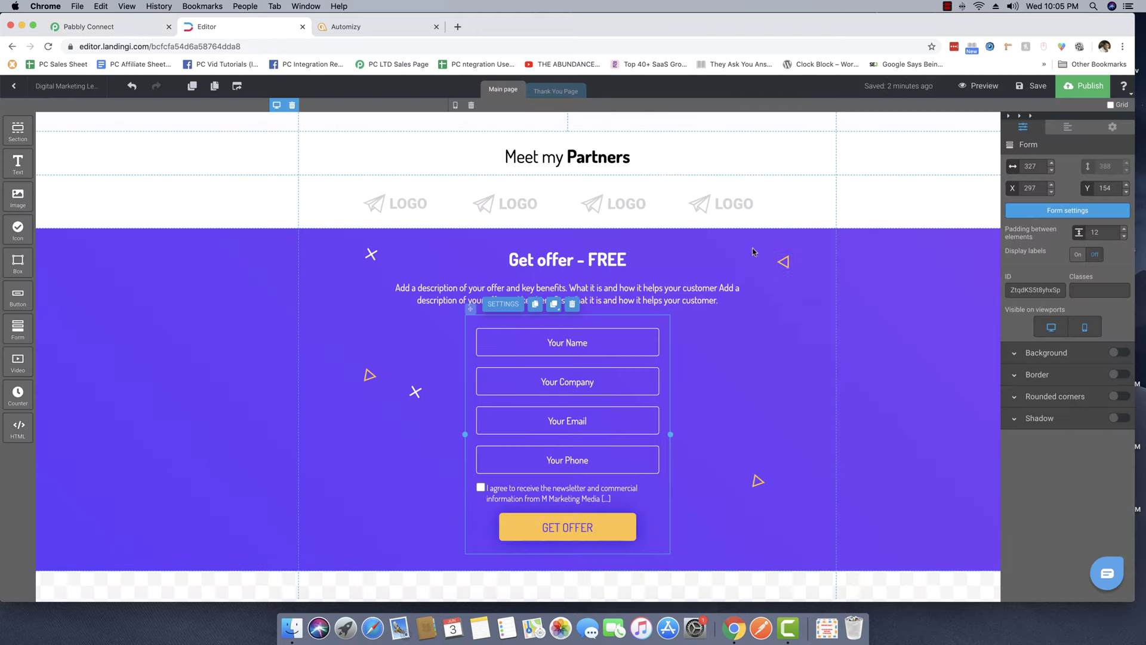
pyautogui.click(1083, 86)
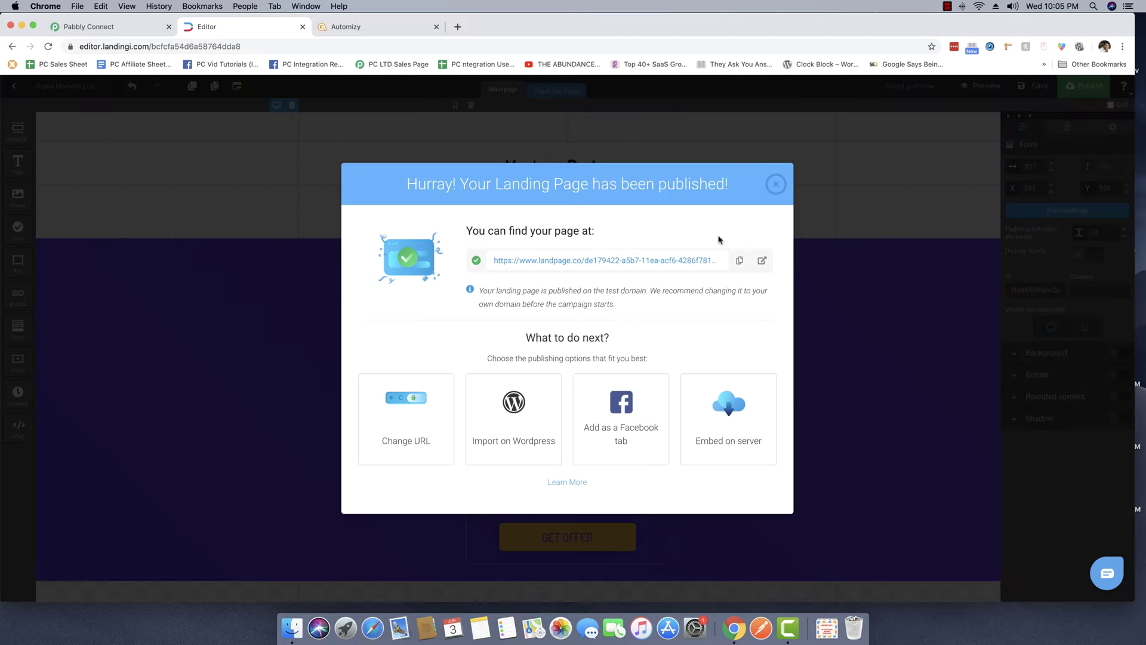
pyautogui.click(761, 264)
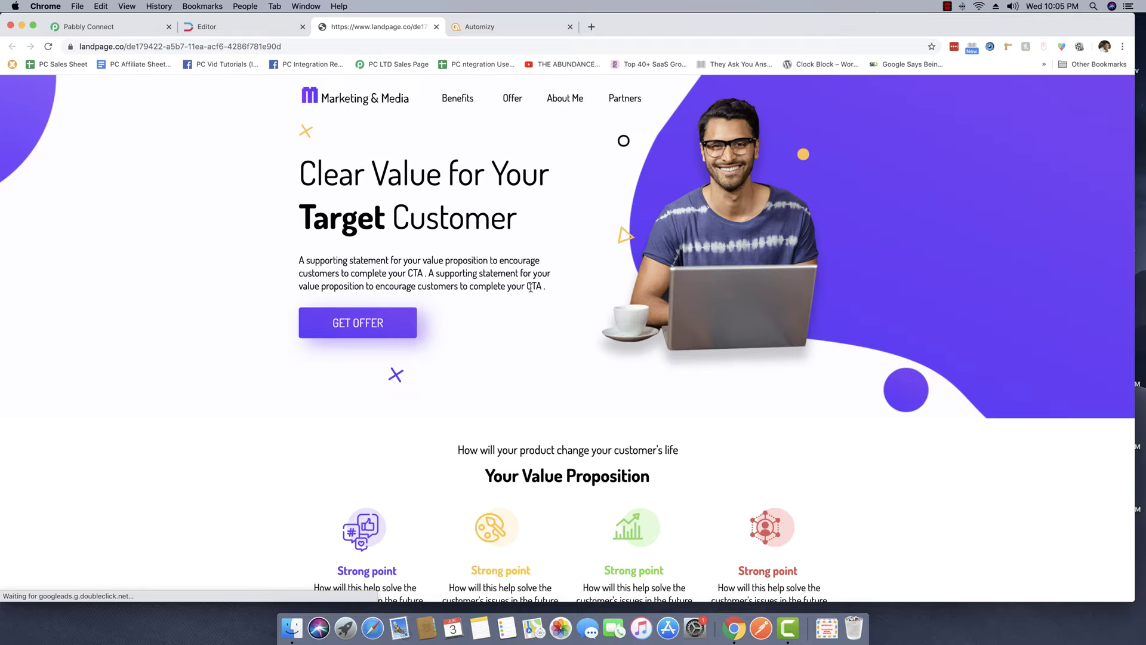
# Scroll the live page to the Get offer - FREE form, then go back to Pabbly Connect.
pyautogui.scroll(-20, 454, 333)
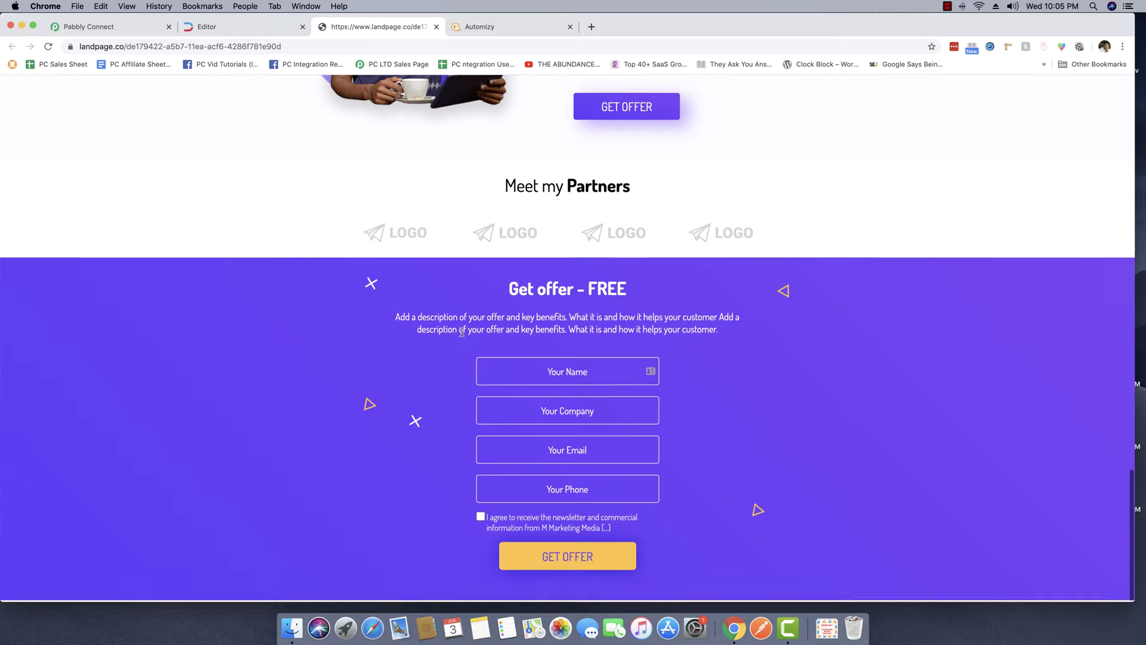
pyautogui.click(553, 370)
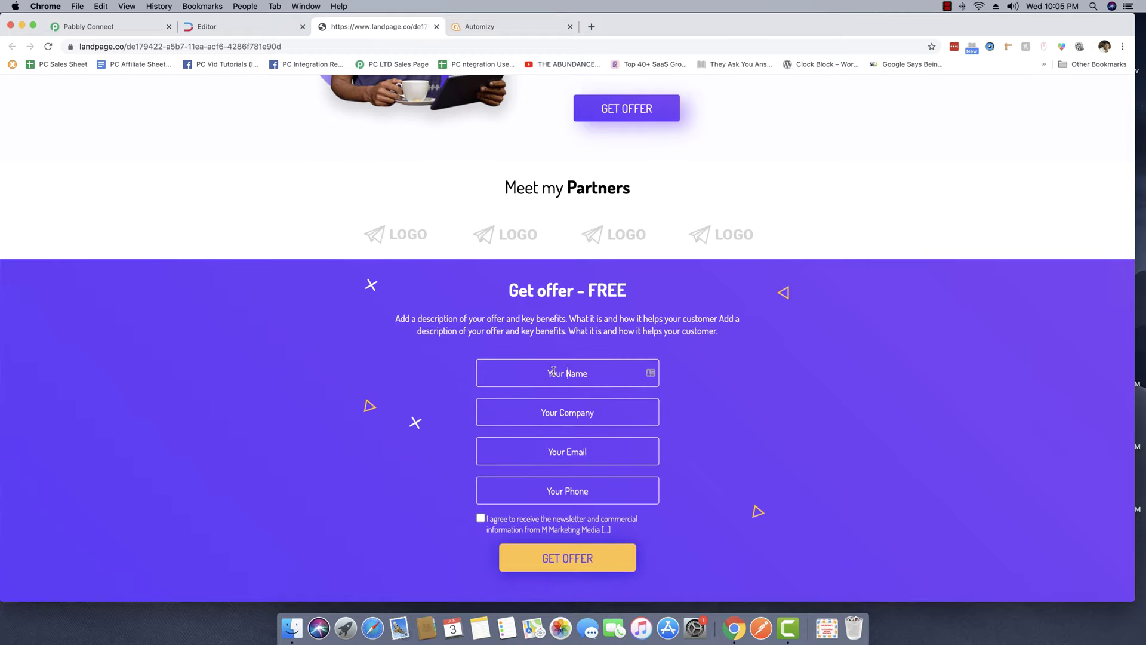
pyautogui.click(108, 30)
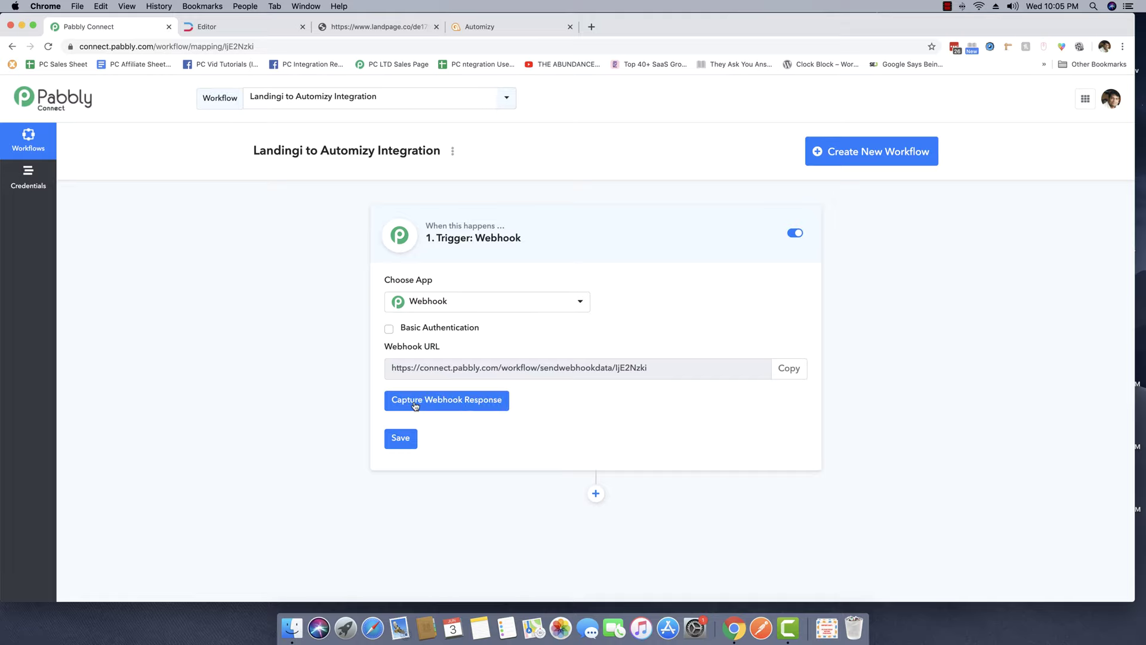
# Start capturing the webhook, then submit the live form with test name, 'My Company', email, phone and consent.
pyautogui.click(478, 405)
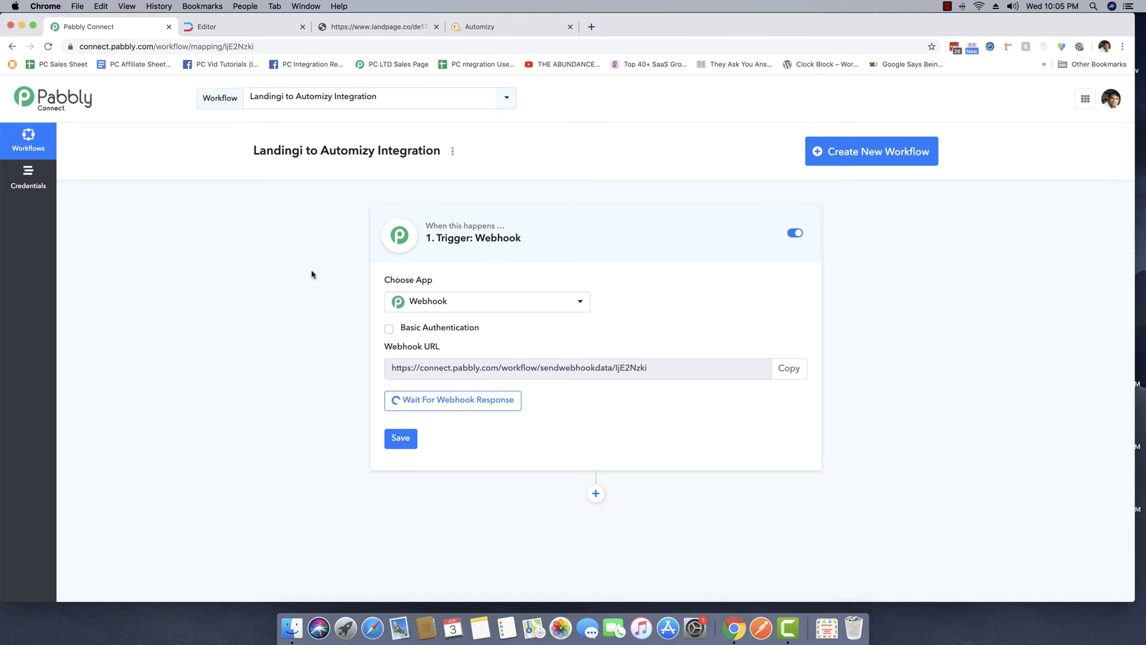
pyautogui.click(379, 28)
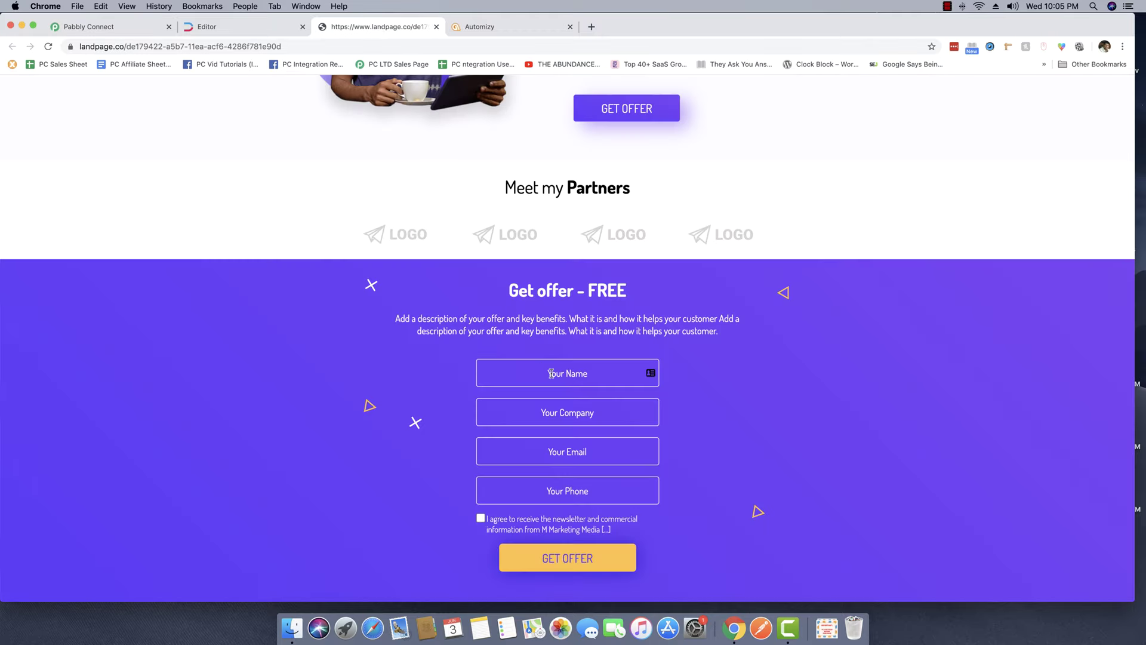
pyautogui.press('Tab')
pyautogui.write('My Company')
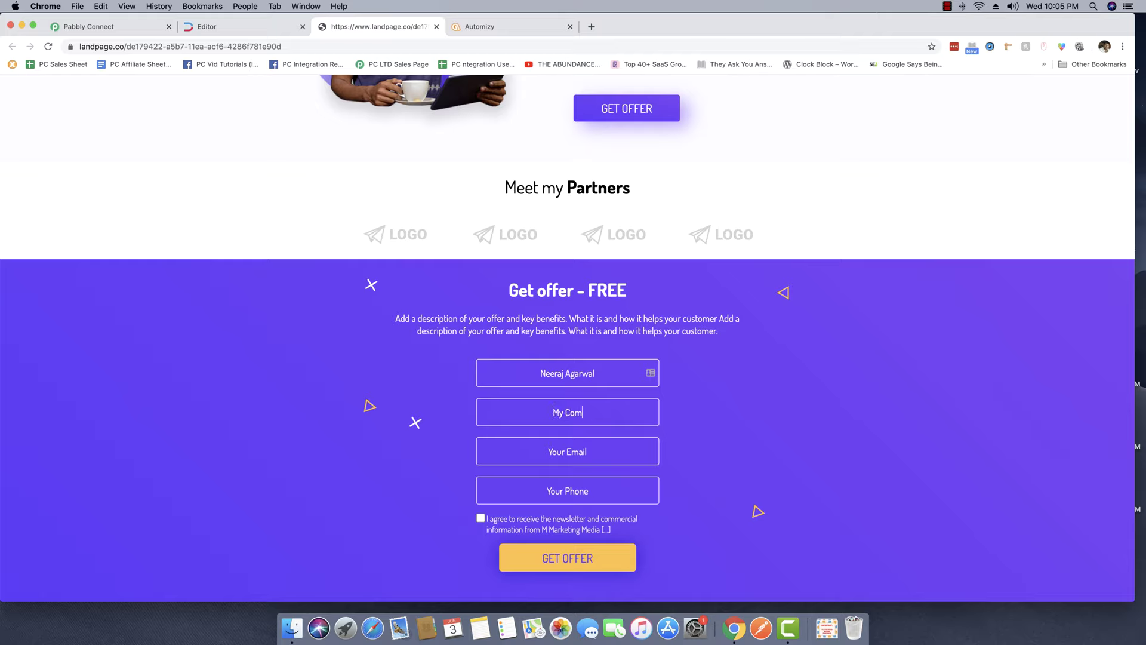
pyautogui.click(568, 451)
pyautogui.press('Tab')
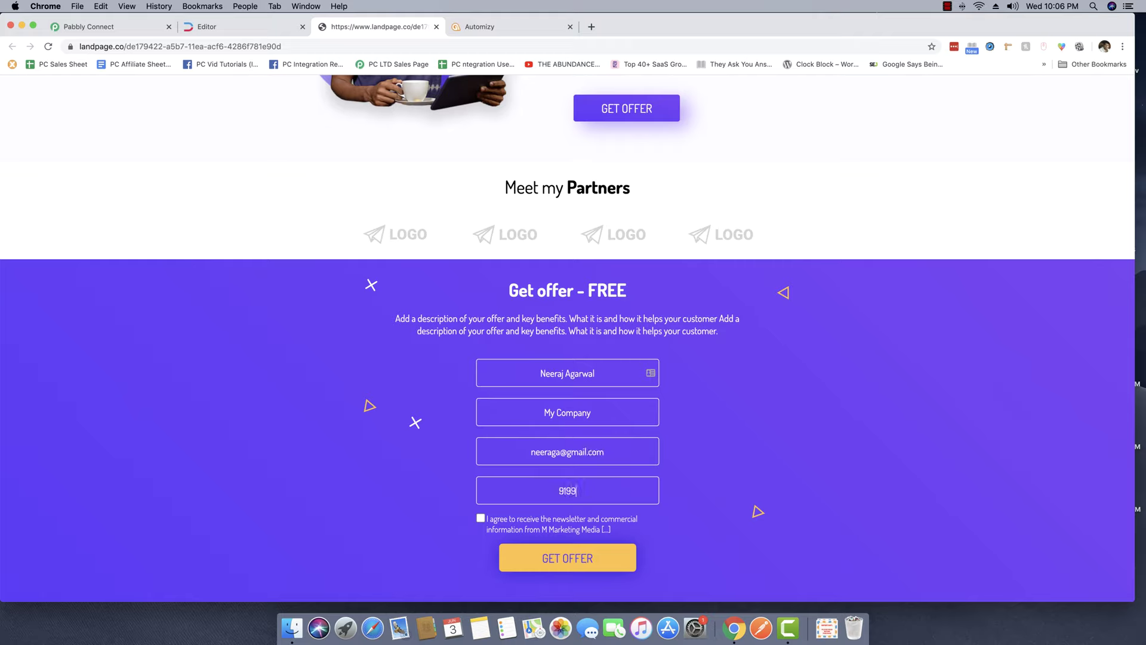
pyautogui.click(480, 518)
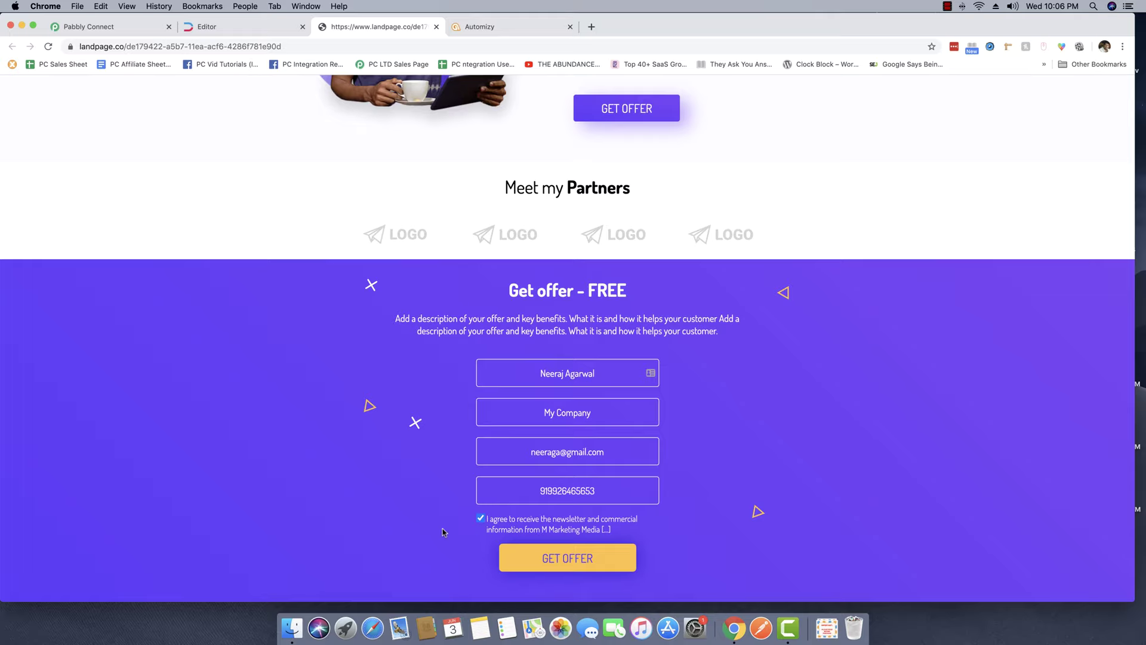
pyautogui.click(582, 557)
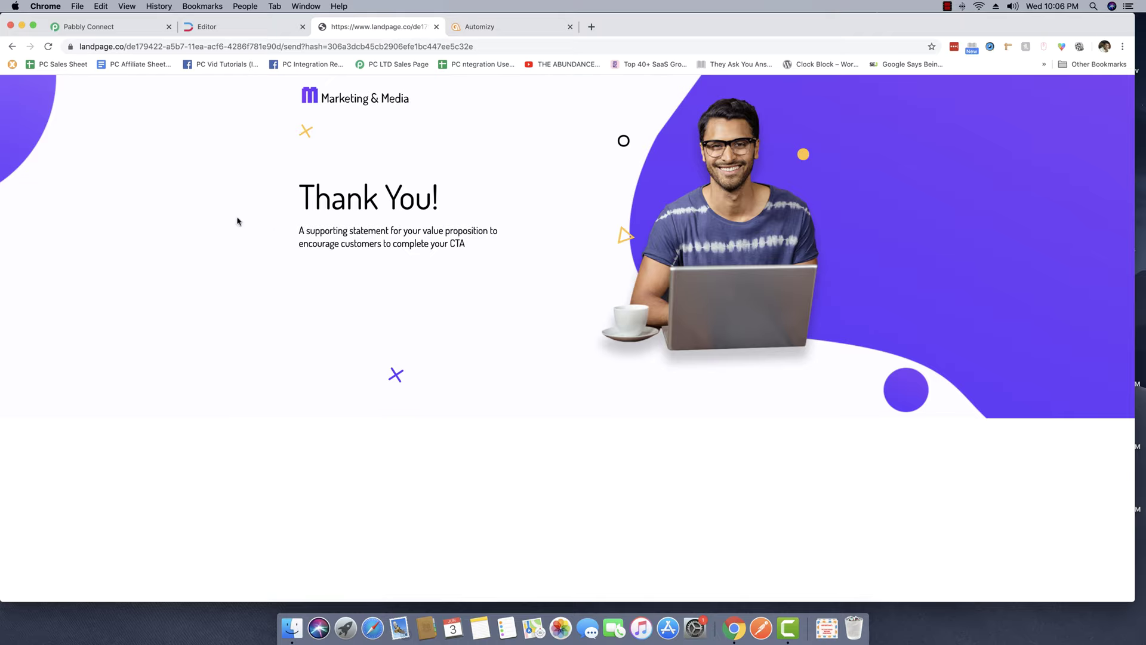
# Review the captured webhook response fields in Pabbly Connect.
pyautogui.click(112, 28)
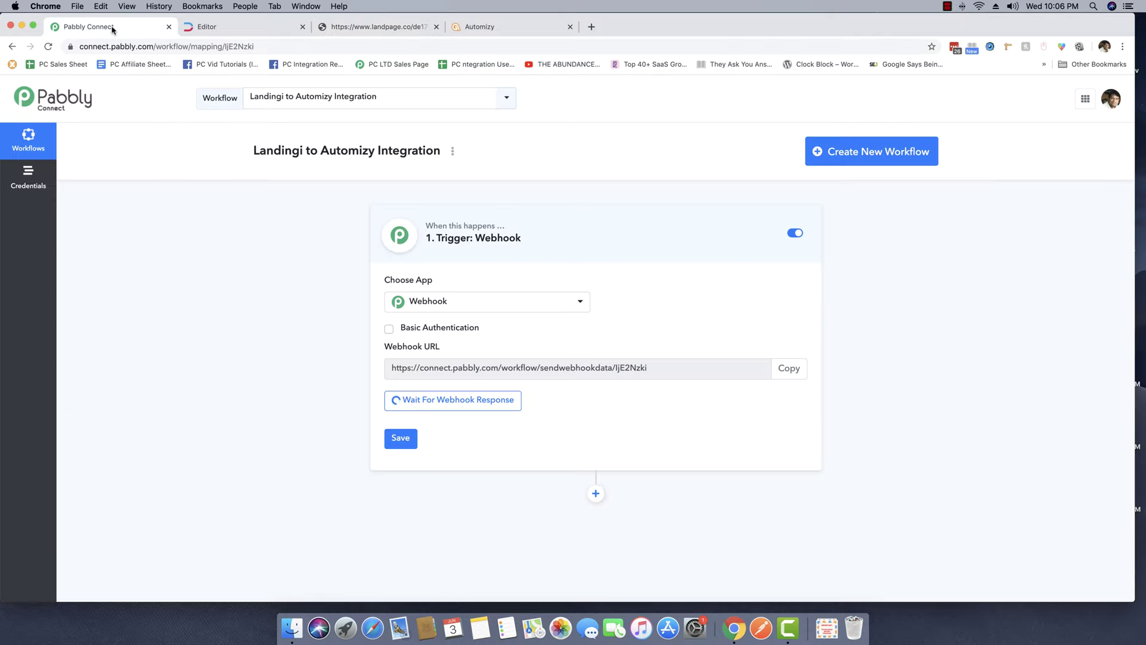
pyautogui.scroll(-2, 162, 218)
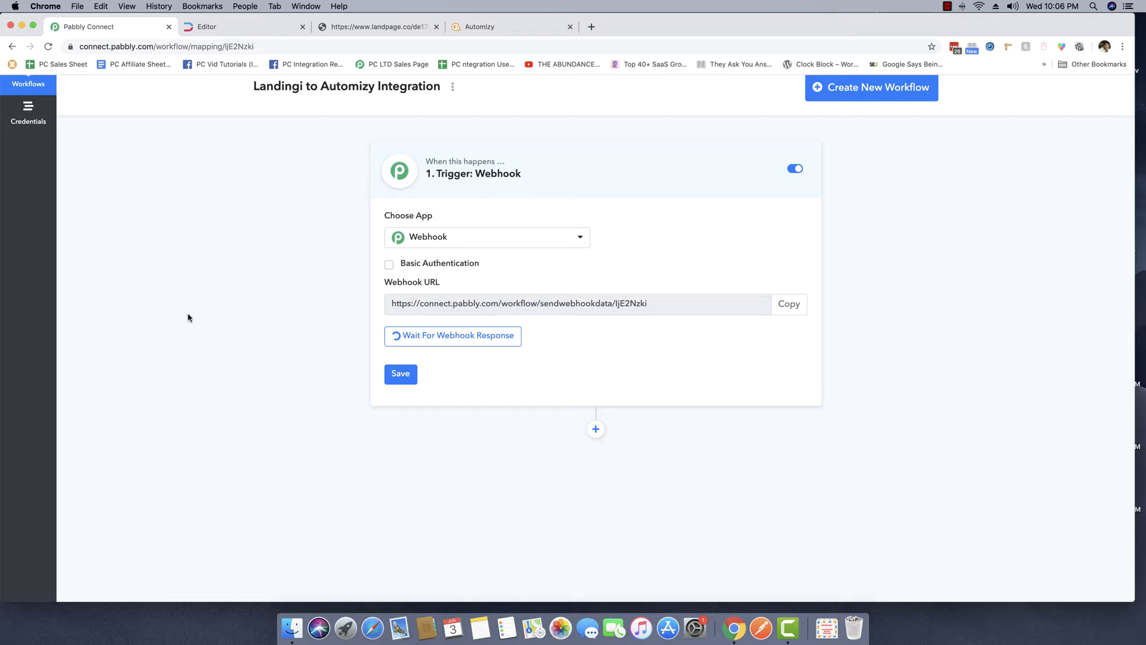
pyautogui.scroll(-2, 188, 318)
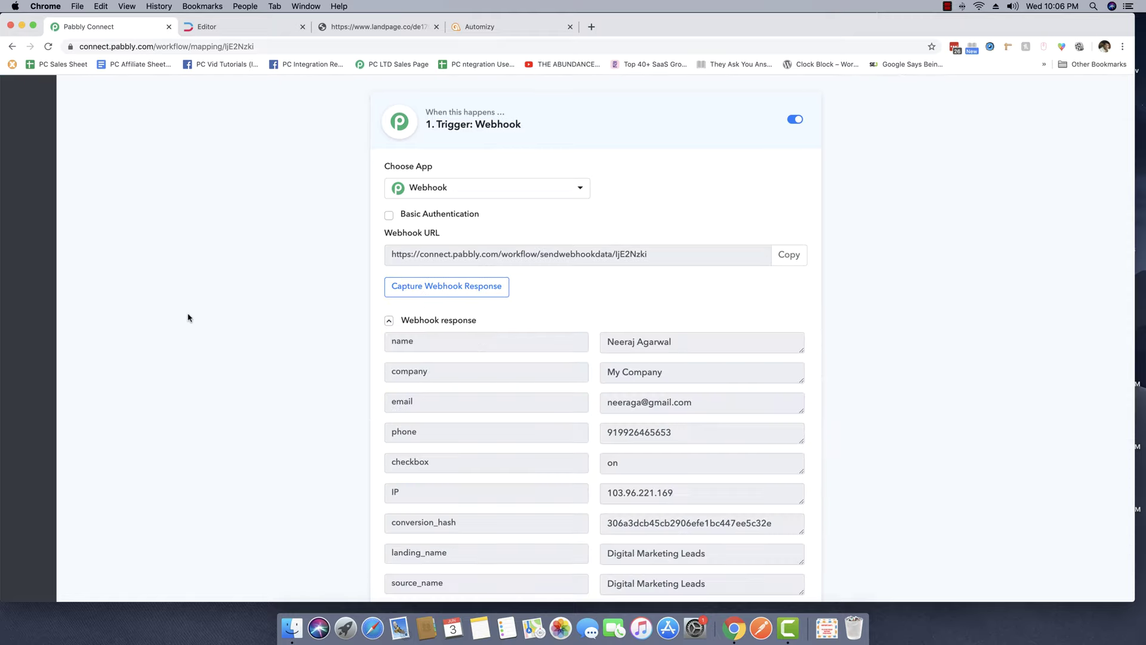
pyautogui.scroll(-3, 188, 318)
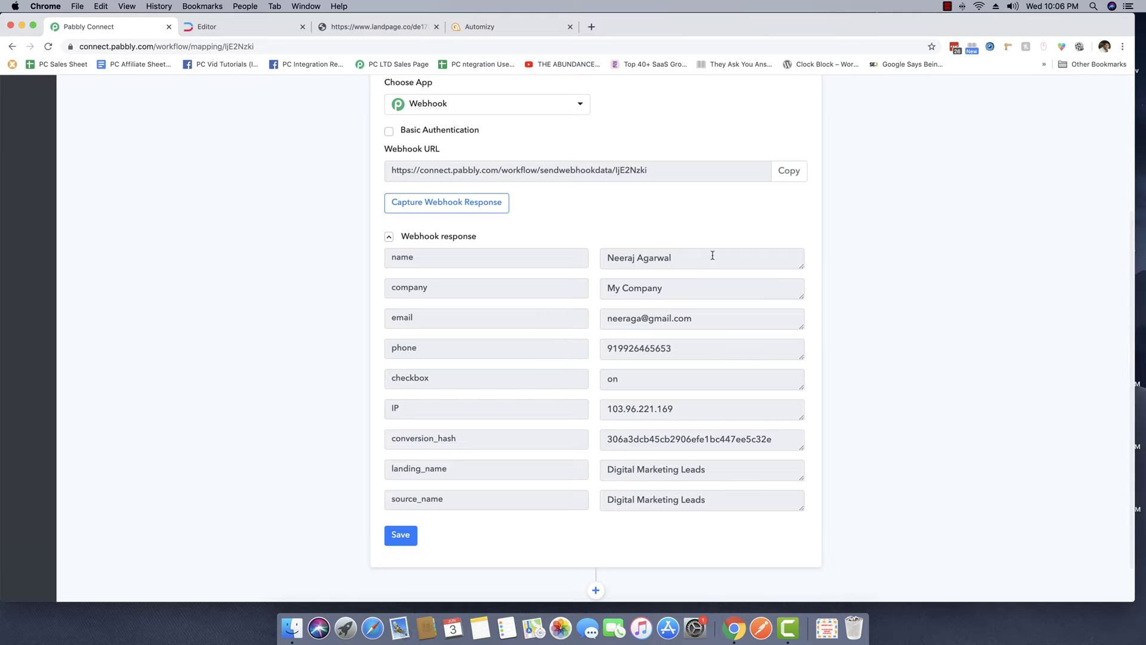
pyautogui.scroll(-1, 711, 254)
pyautogui.moveTo(703, 248); pyautogui.dragTo(589, 247)
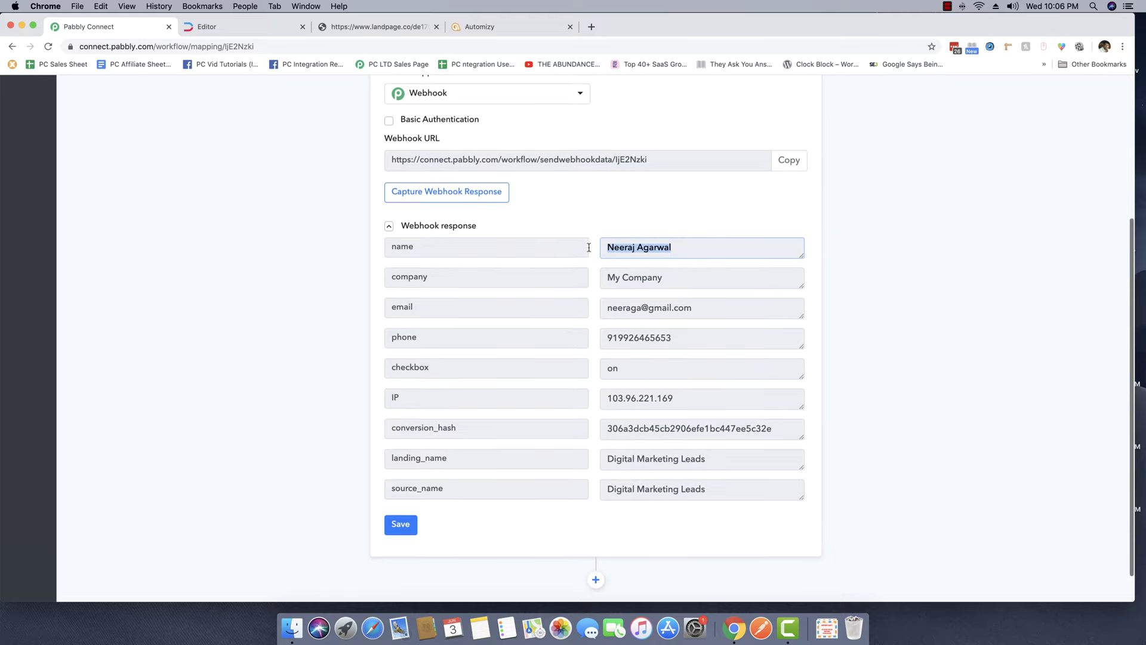
pyautogui.click(688, 248)
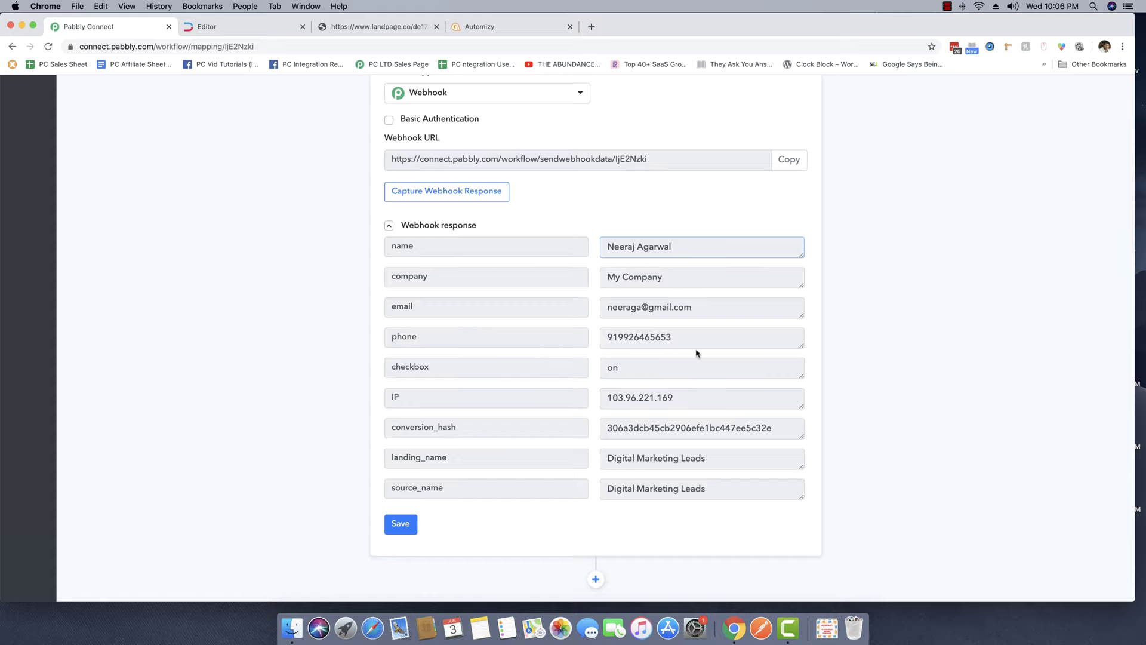
pyautogui.scroll(-2, 667, 388)
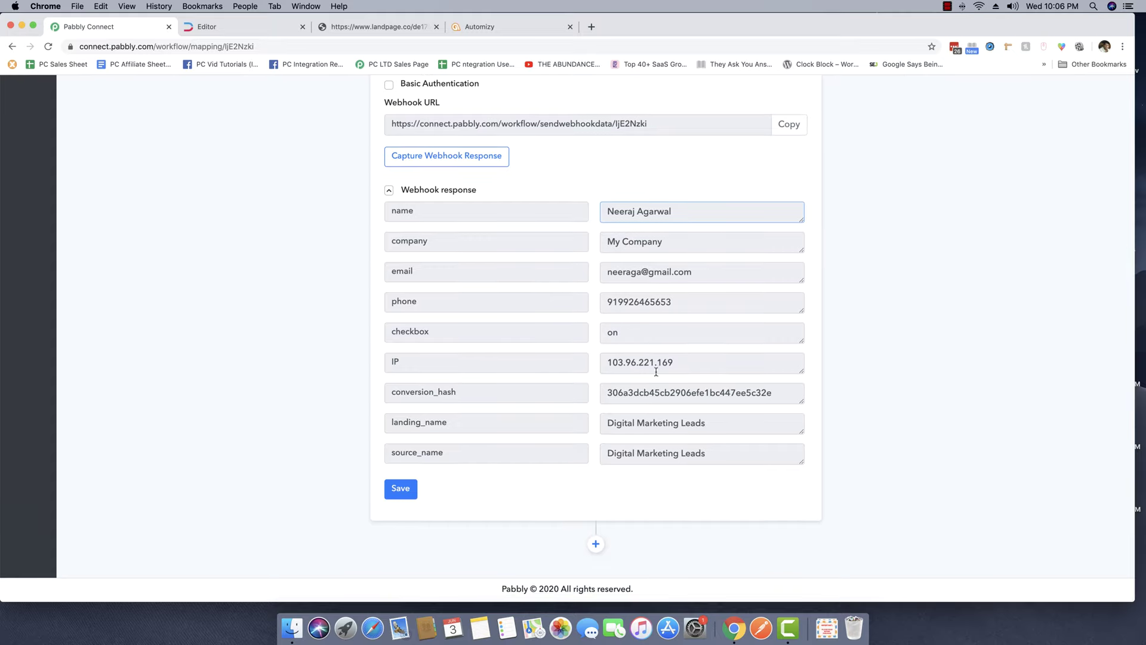
pyautogui.scroll(5, 666, 446)
pyautogui.scroll(4, 441, 404)
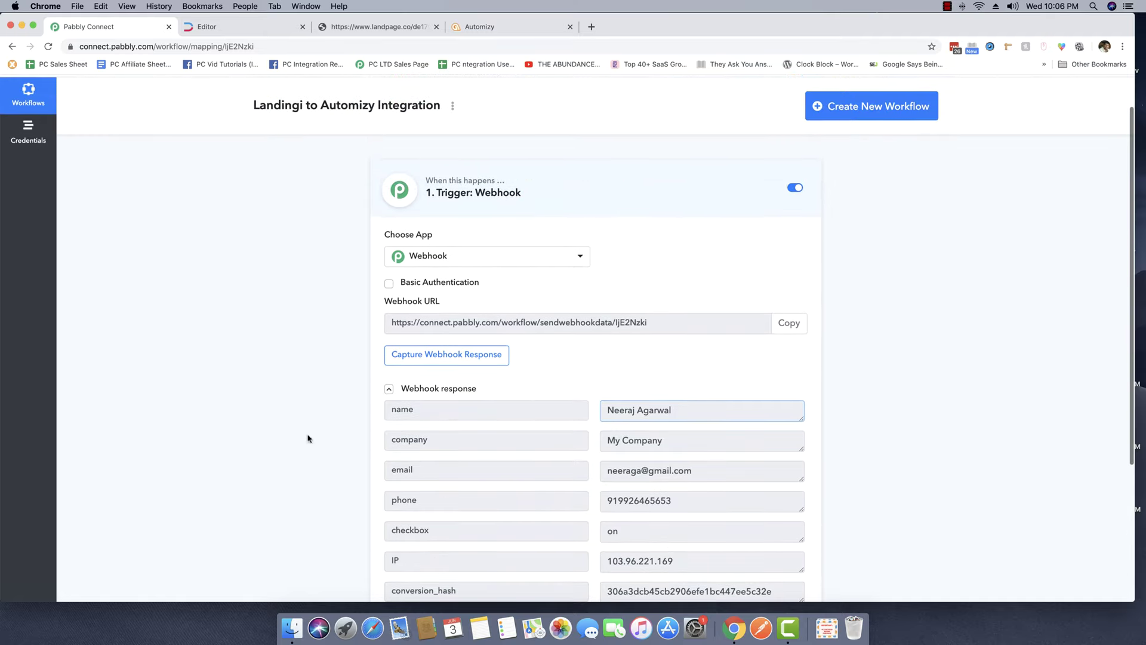
pyautogui.scroll(-4, 808, 458)
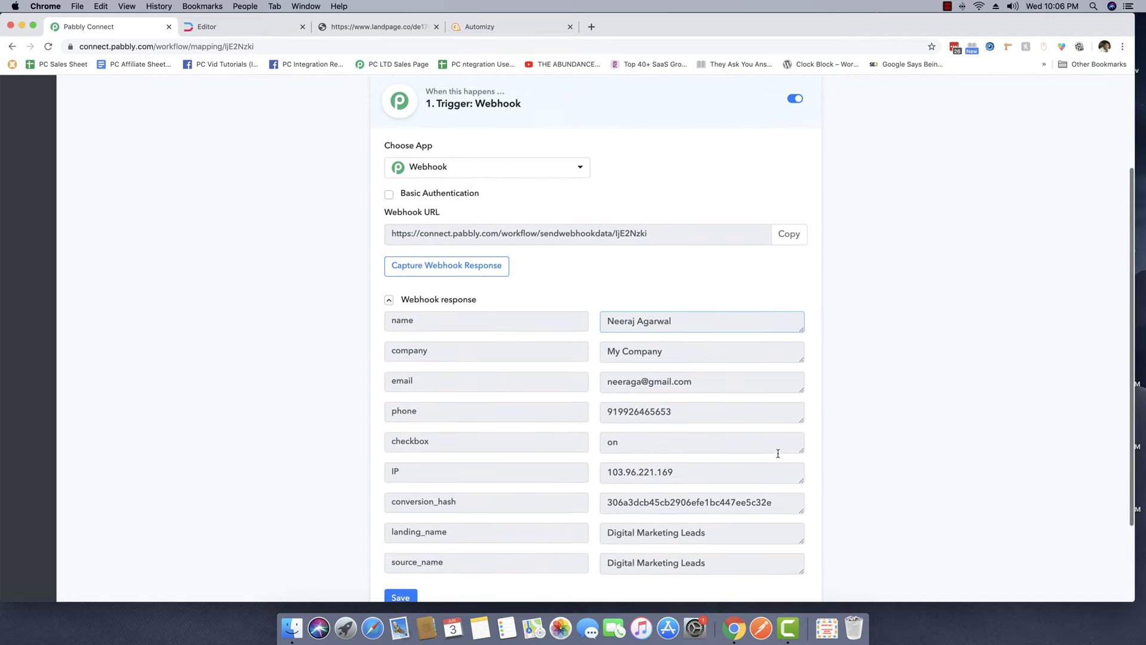
pyautogui.scroll(-4, 656, 442)
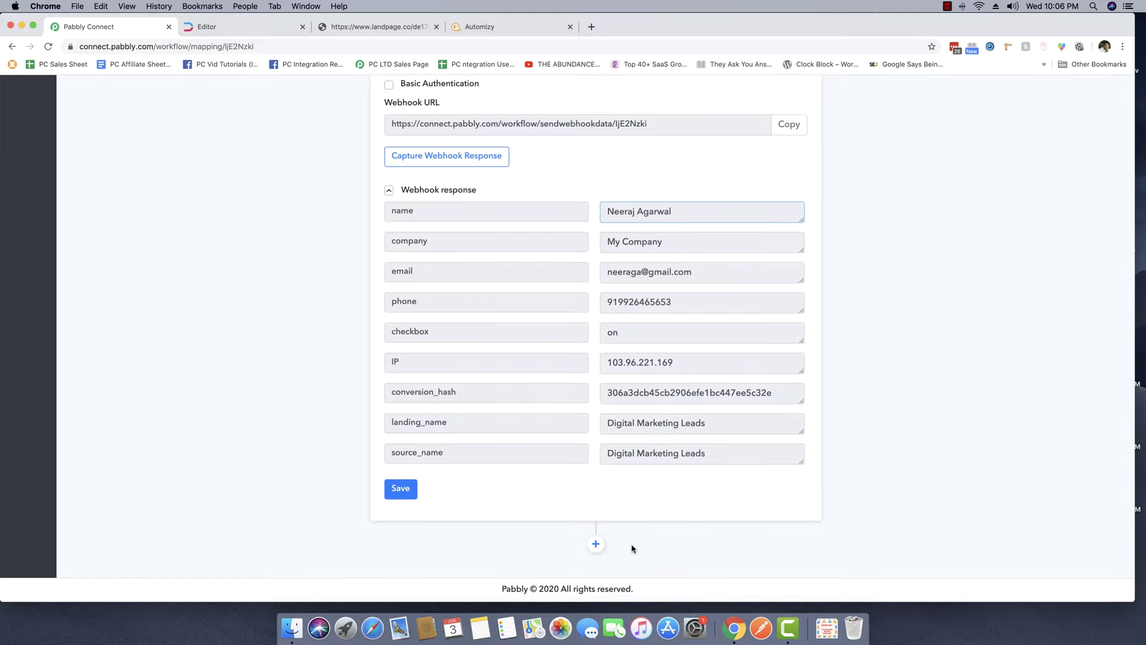
# Add an Automizy action step using the Creating a Contact on a List method.
pyautogui.click(595, 545)
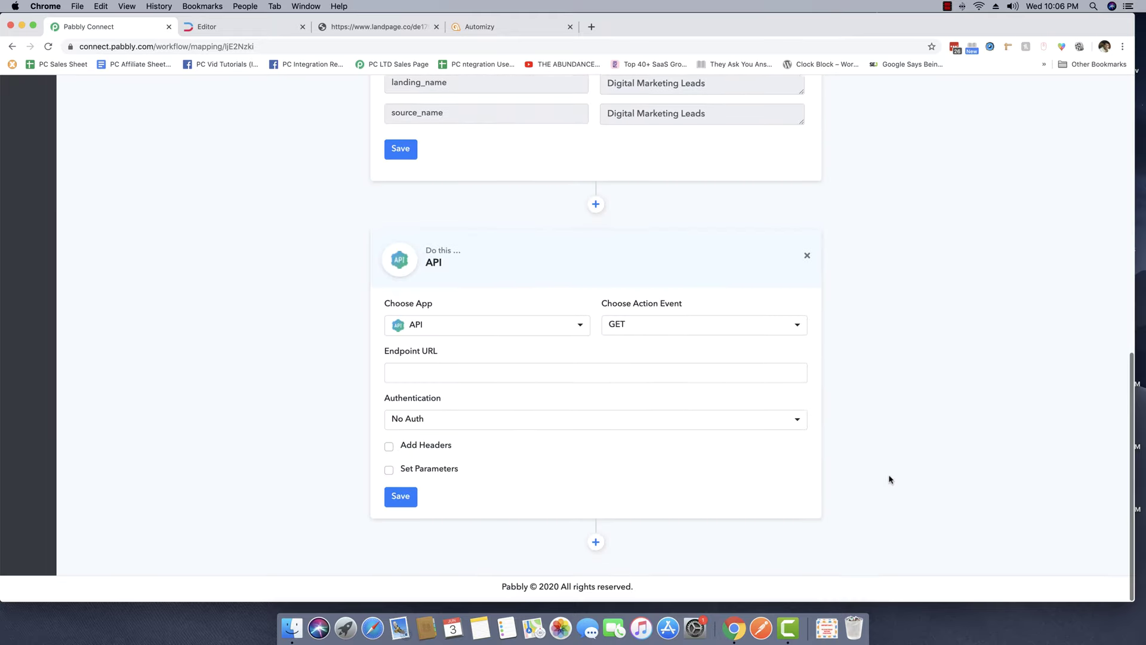
pyautogui.click(430, 333)
pyautogui.write('auto')
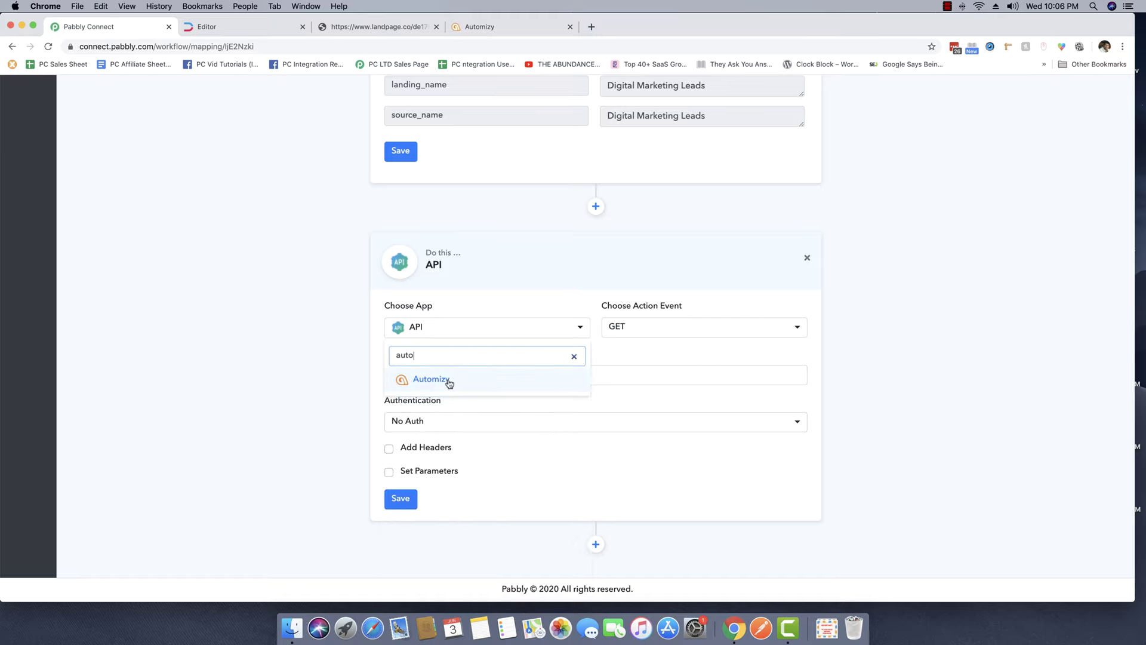
pyautogui.click(449, 382)
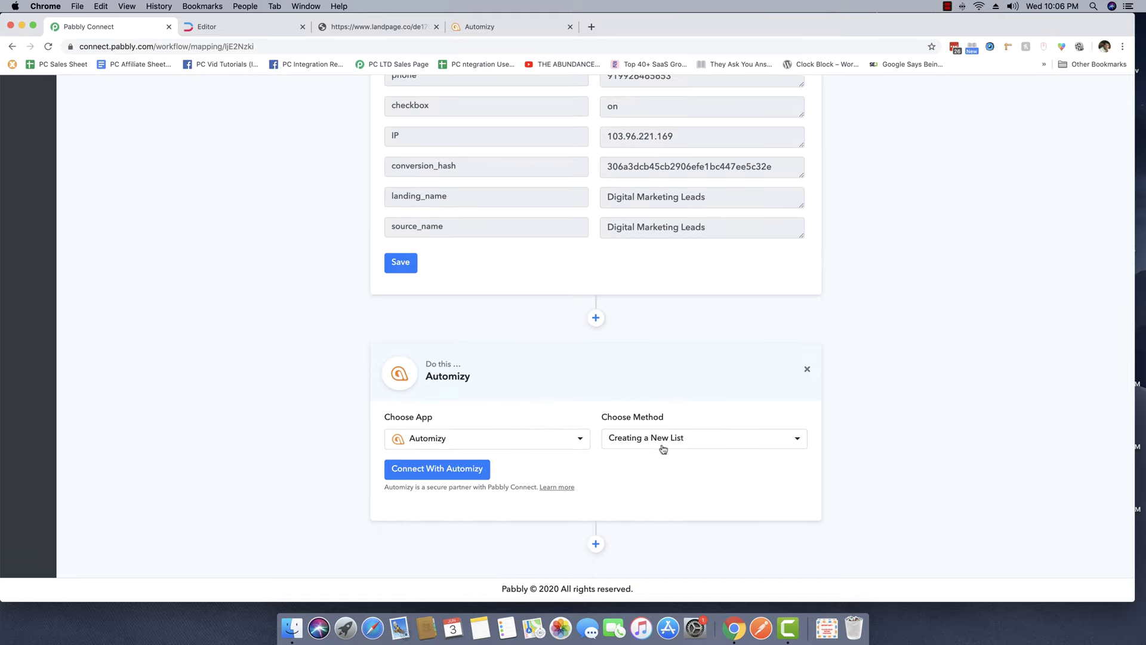
pyautogui.click(665, 441)
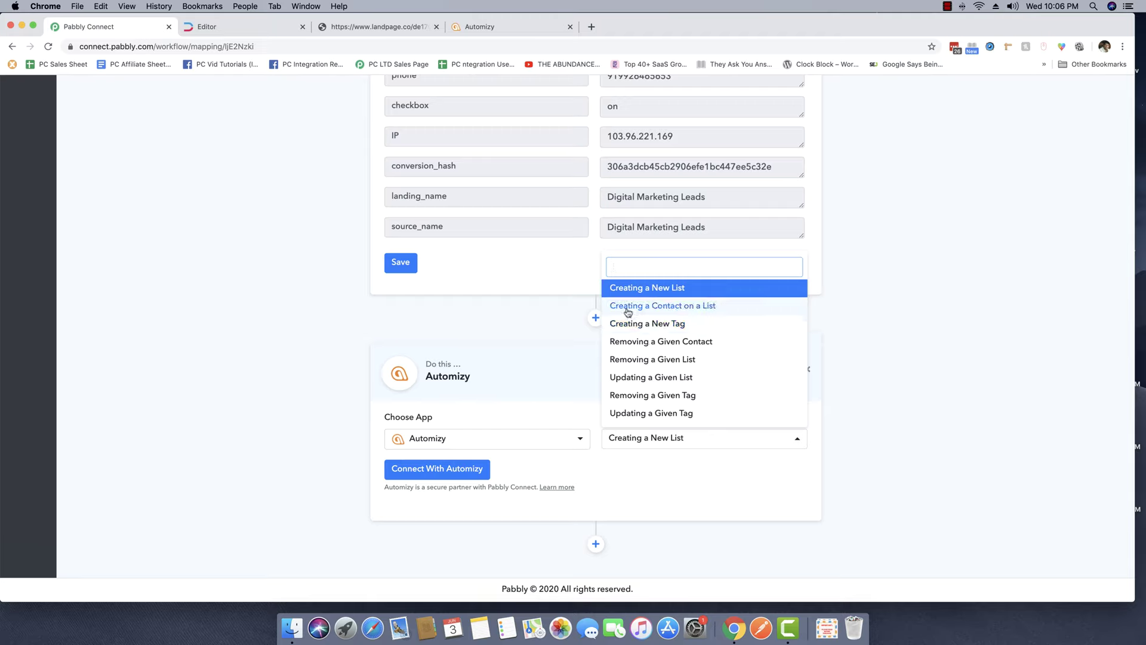
pyautogui.click(685, 307)
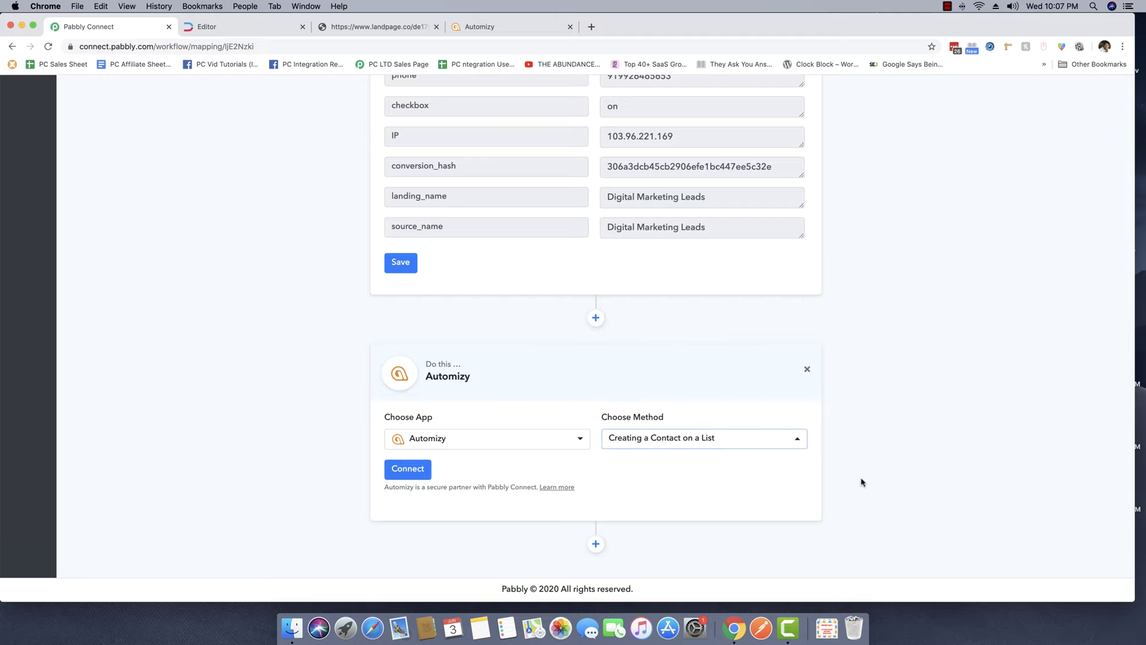
pyautogui.click(509, 34)
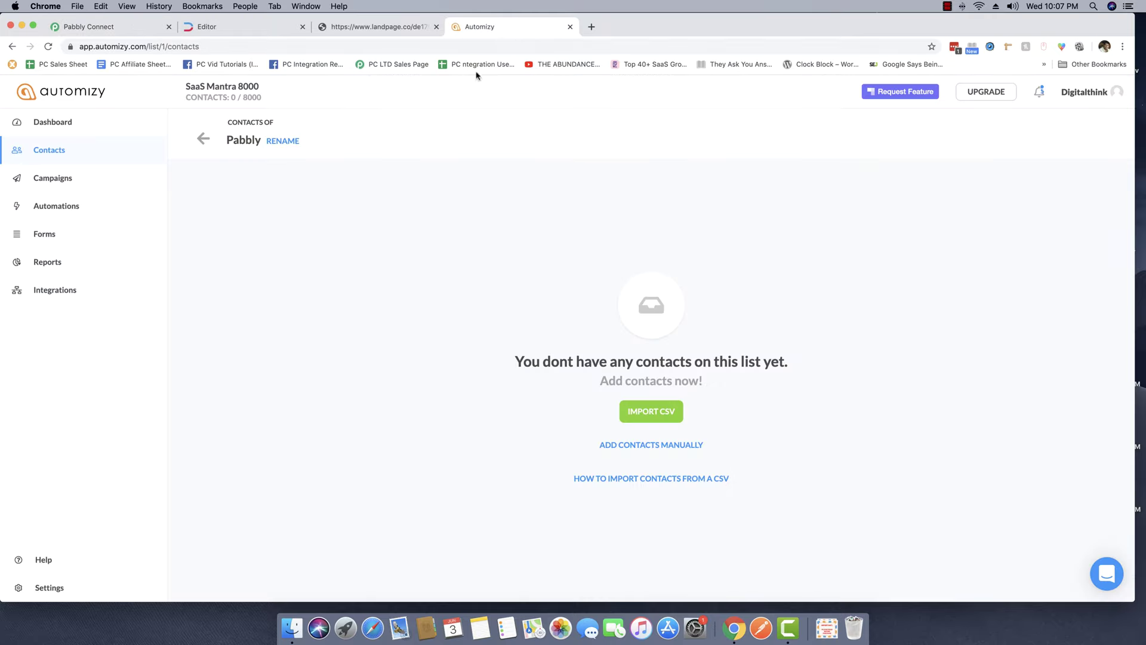
# Check that Automizy's Pabbly list shows no contacts yet, then return to Pabbly Connect.
pyautogui.doubleClick(238, 139)
pyautogui.moveTo(509, 362); pyautogui.dragTo(801, 373)
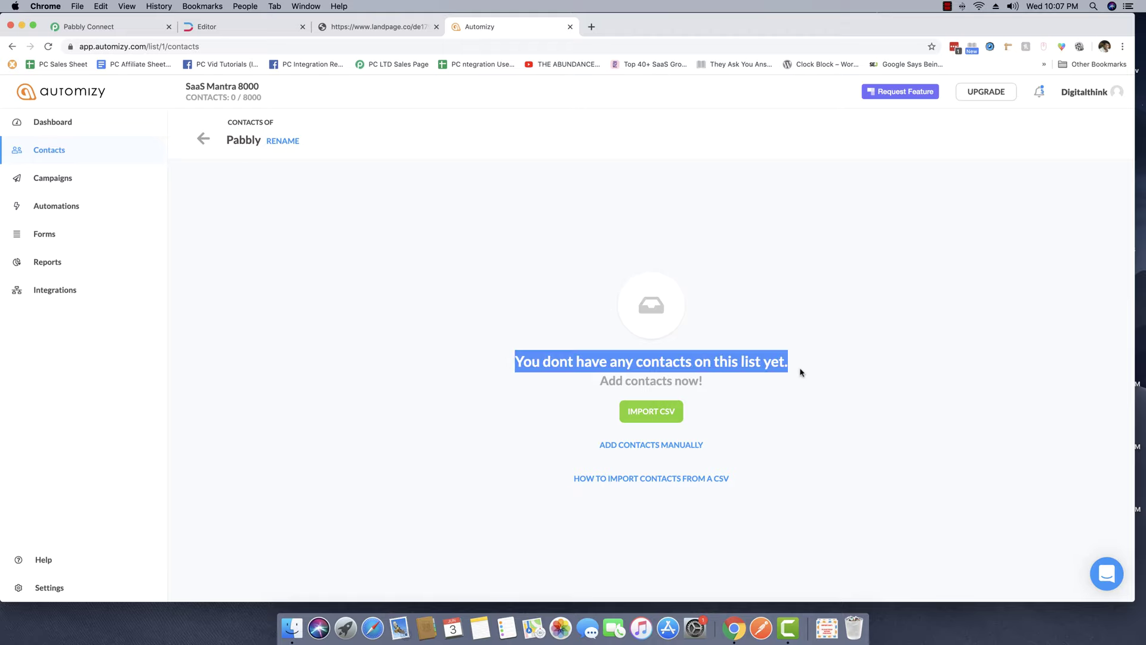
pyautogui.click(801, 372)
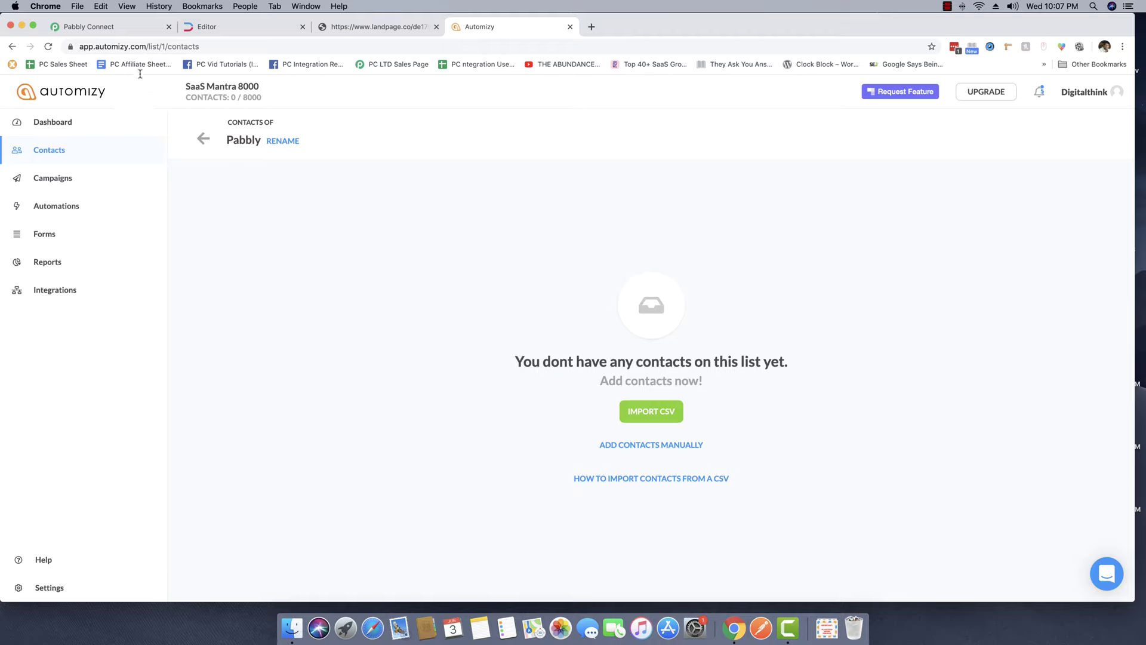
pyautogui.click(109, 27)
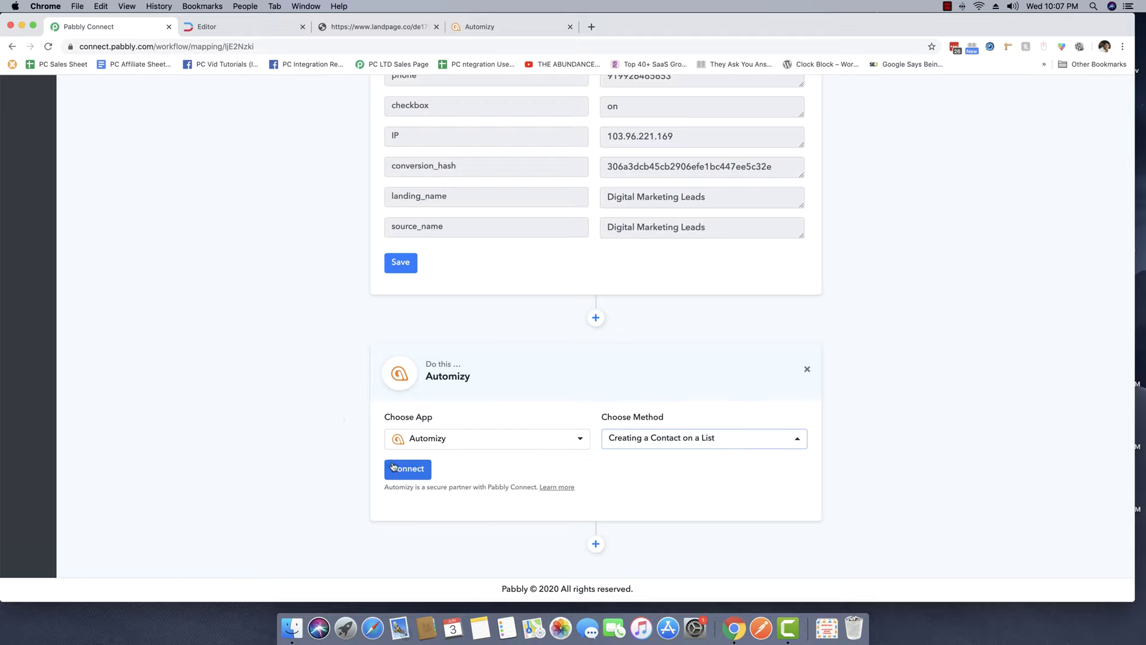
# Start the Automizy connection in Pabbly and open Automizy's API token page in a new tab.
pyautogui.click(408, 470)
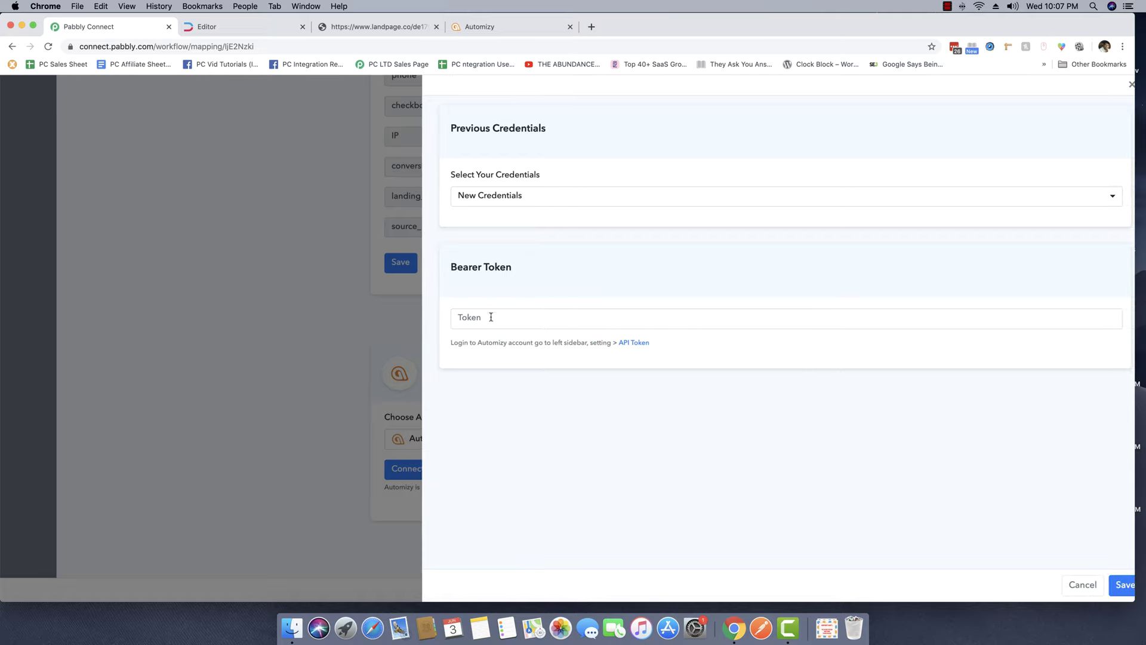
pyautogui.click(488, 317)
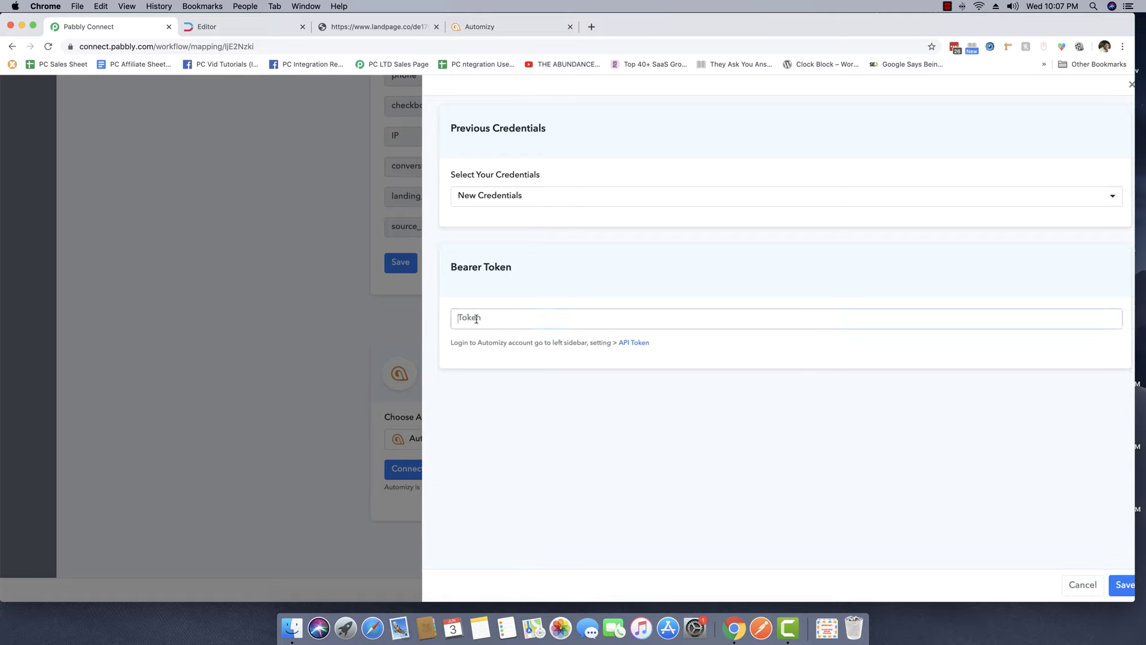
pyautogui.click(630, 345)
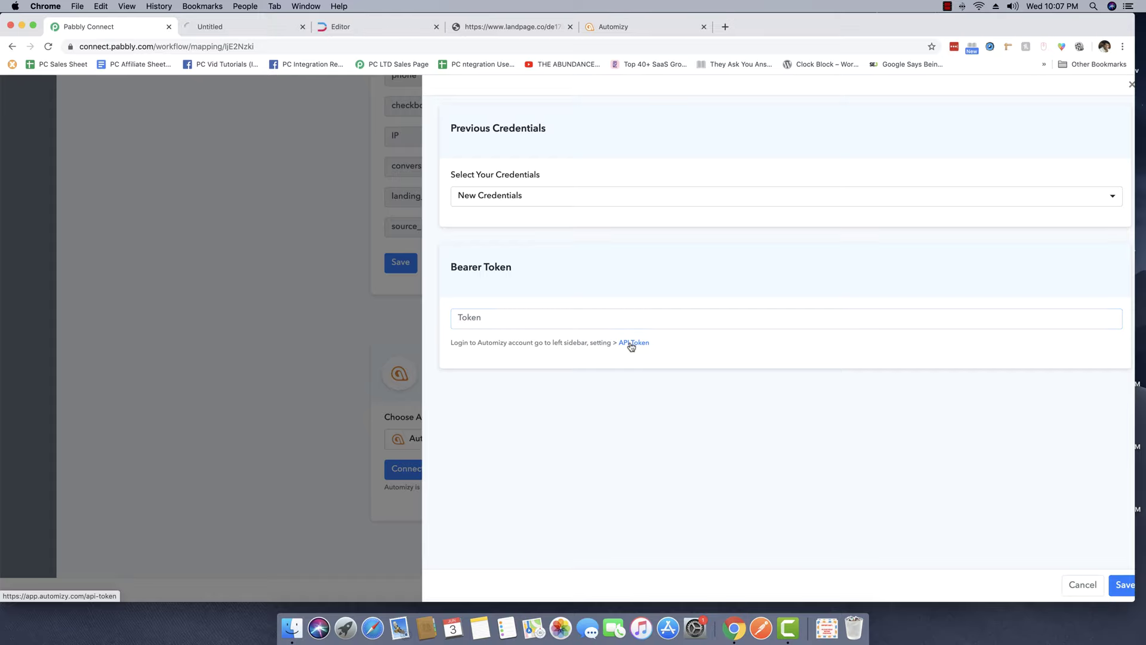
pyautogui.click(208, 26)
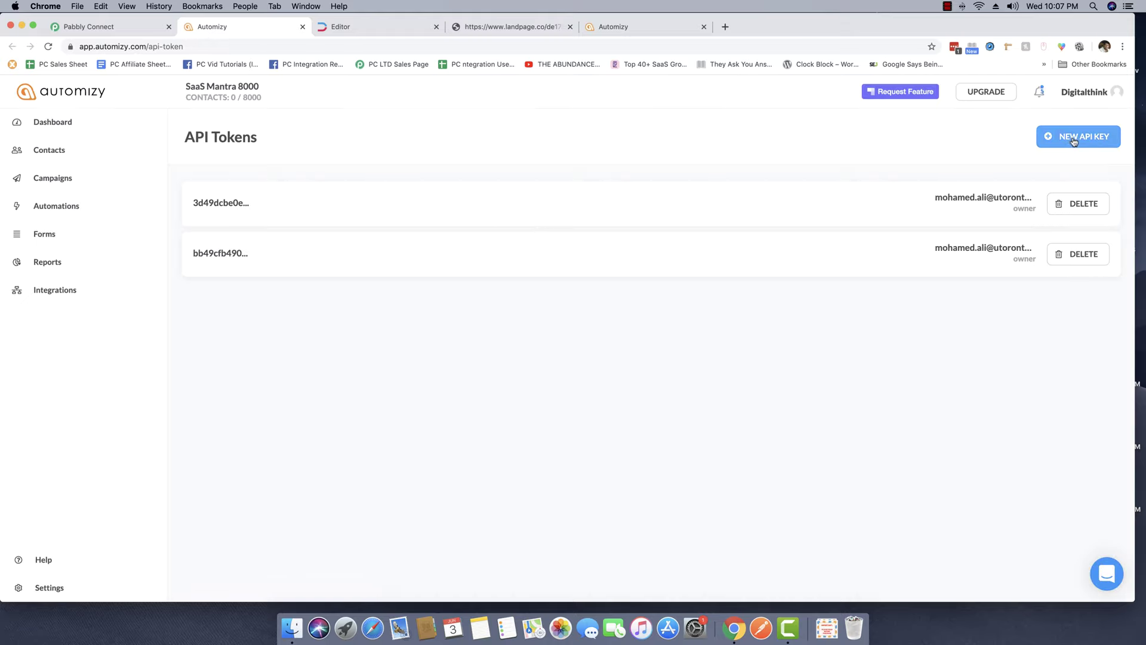
# Generate and copy a new Automizy API token, then focus Pabbly Connect's Bearer Token field.
pyautogui.click(1073, 139)
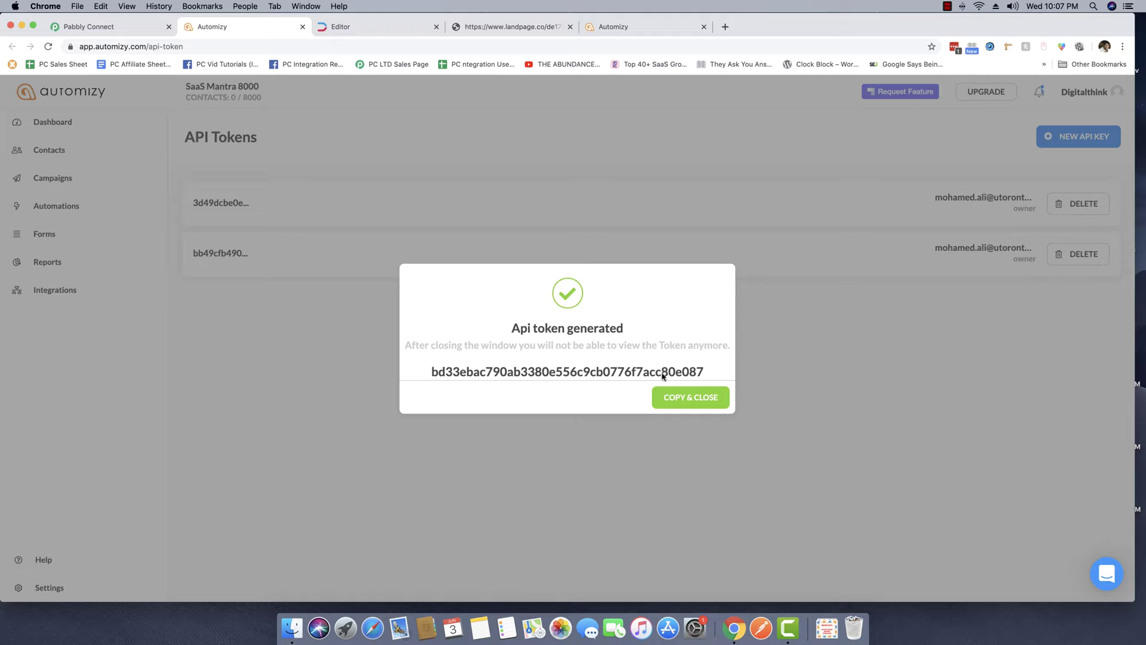
pyautogui.click(705, 400)
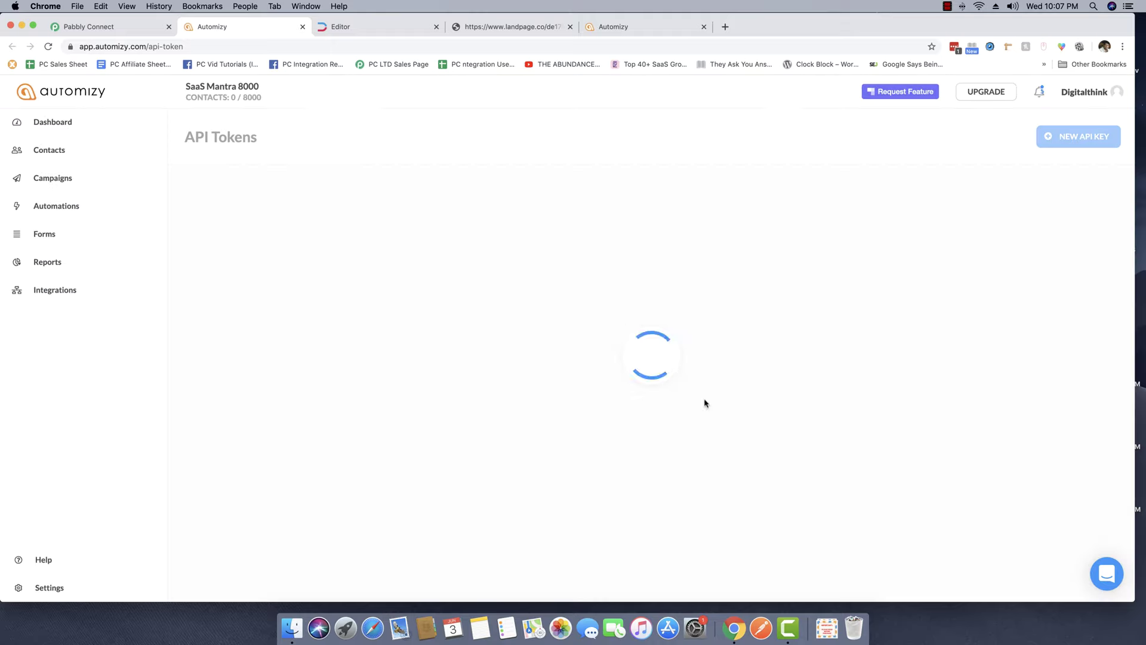
pyautogui.click(126, 26)
pyautogui.click(503, 316)
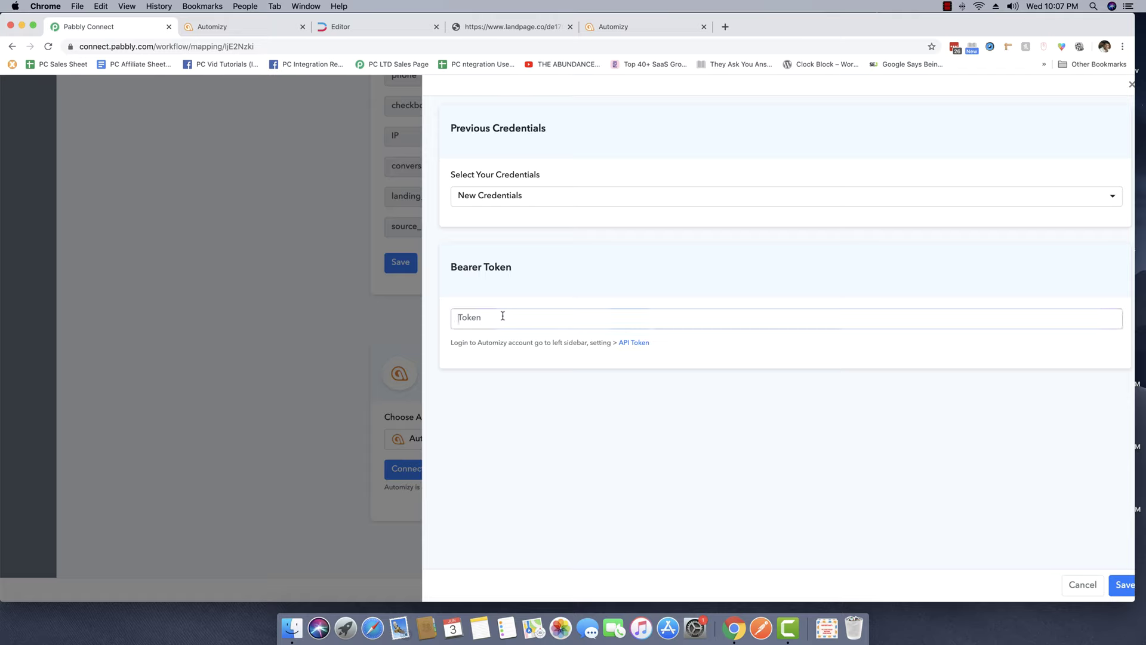
# Paste the new token as the Bearer Token, save the connection, and choose the Pabbly list.
pyautogui.press('super+v')
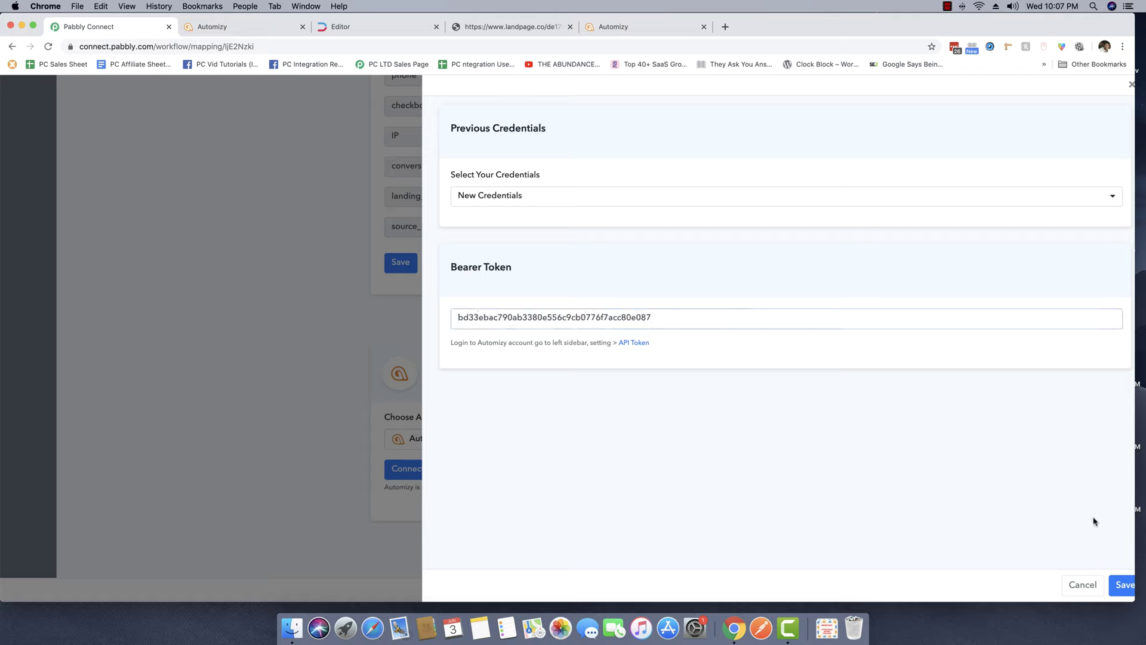
pyautogui.click(1116, 575)
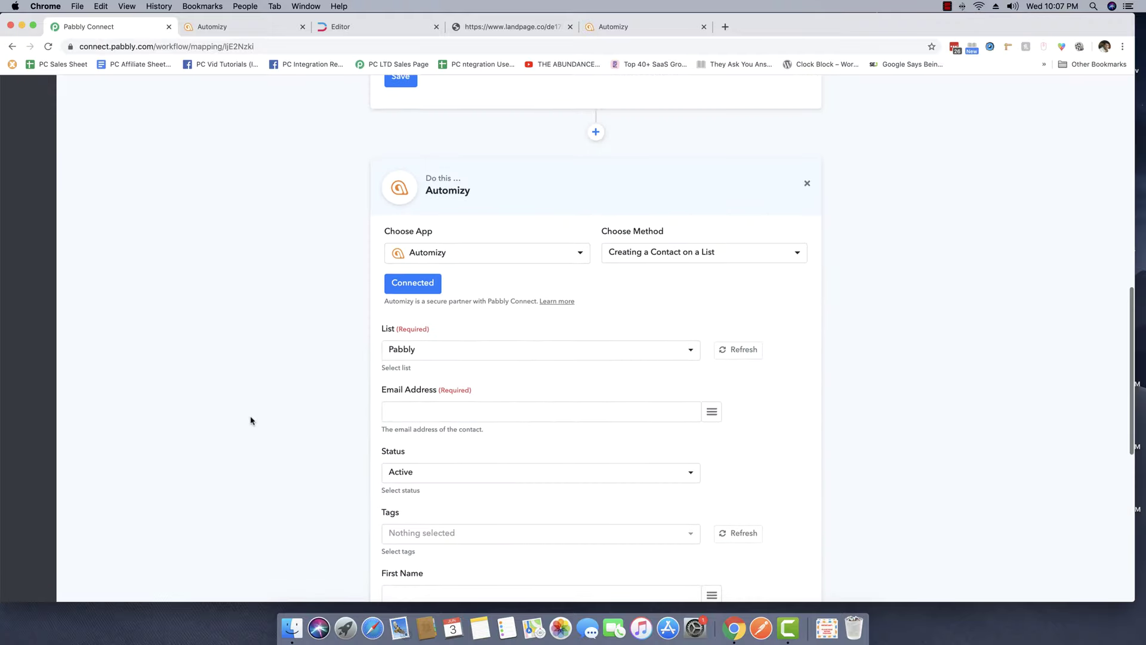
pyautogui.scroll(-2, 251, 417)
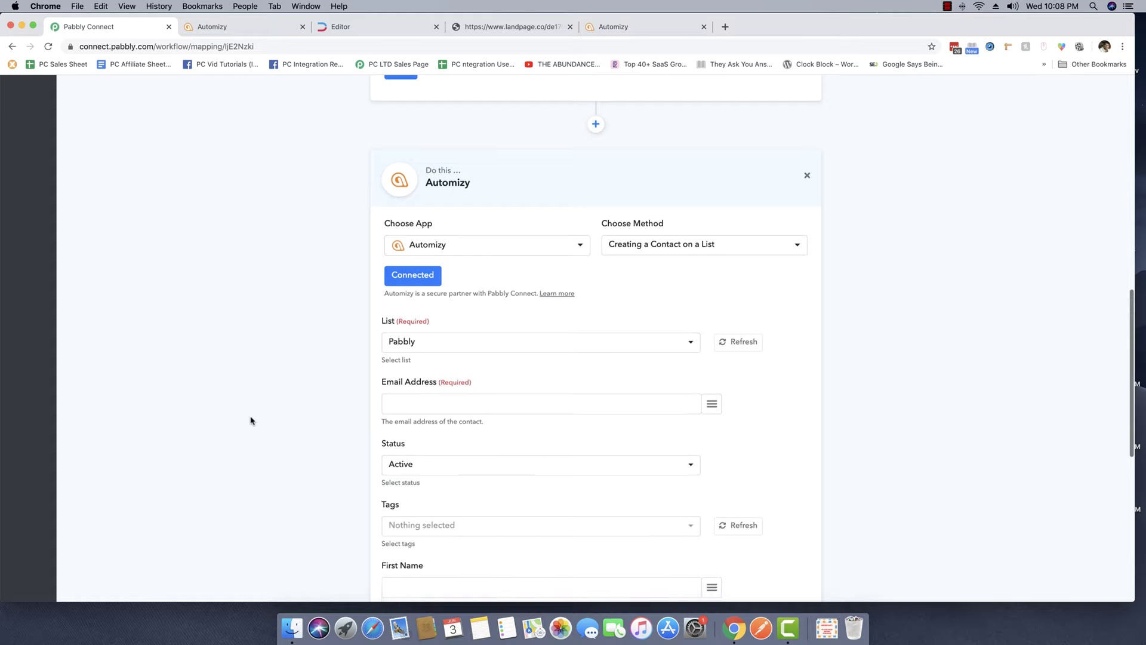
pyautogui.click(473, 293)
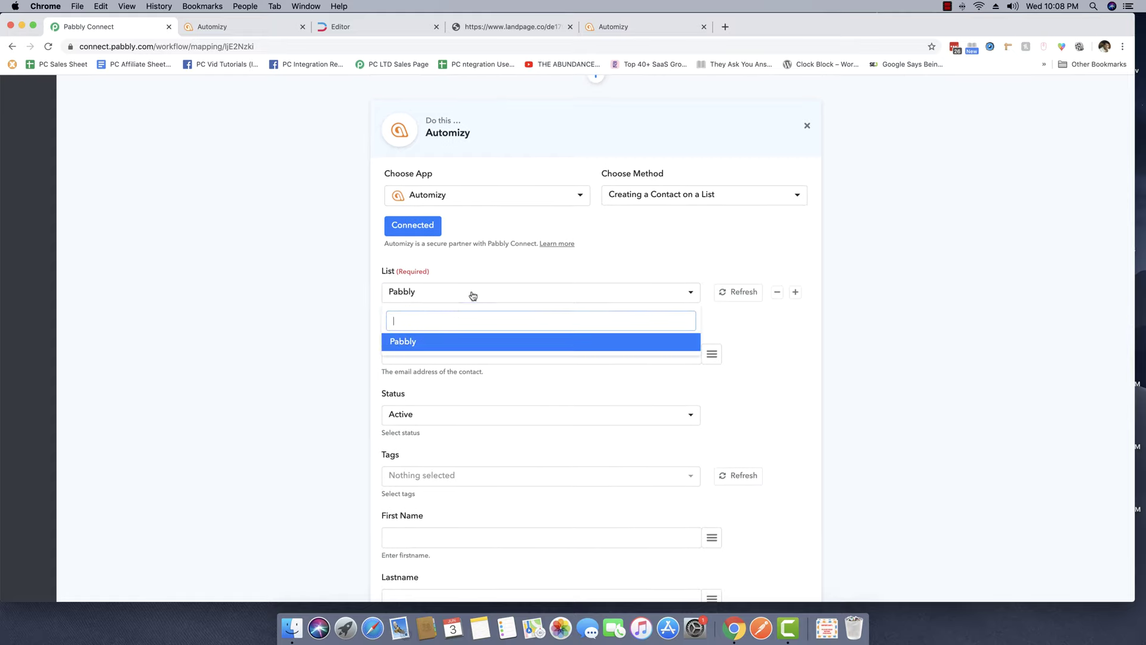
pyautogui.click(416, 344)
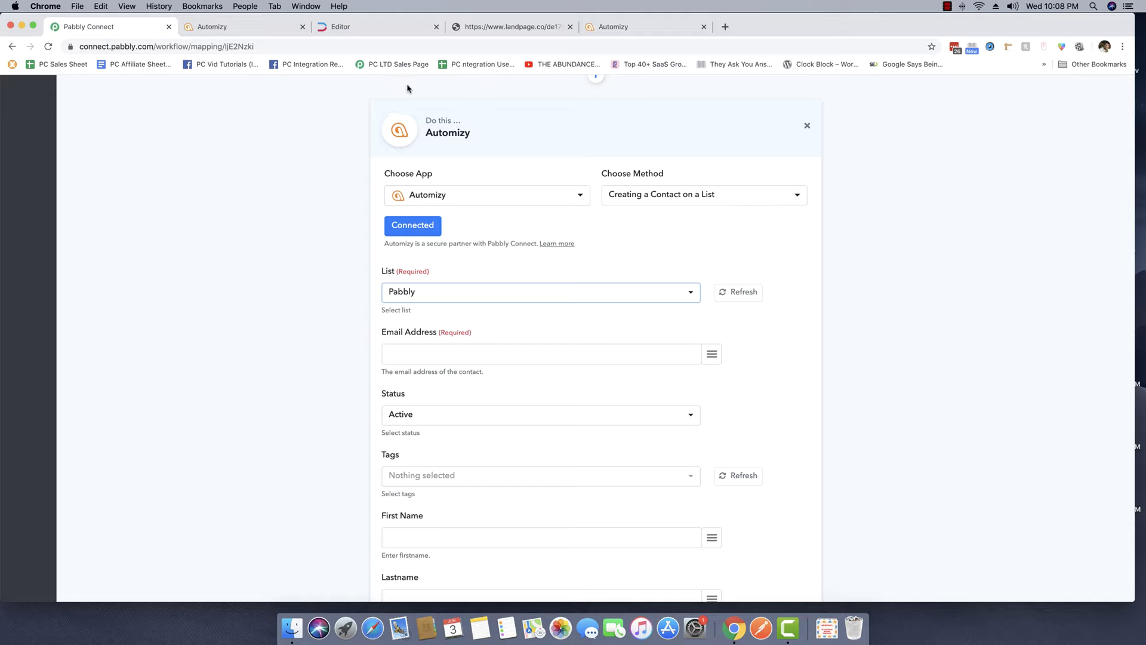
pyautogui.click(258, 29)
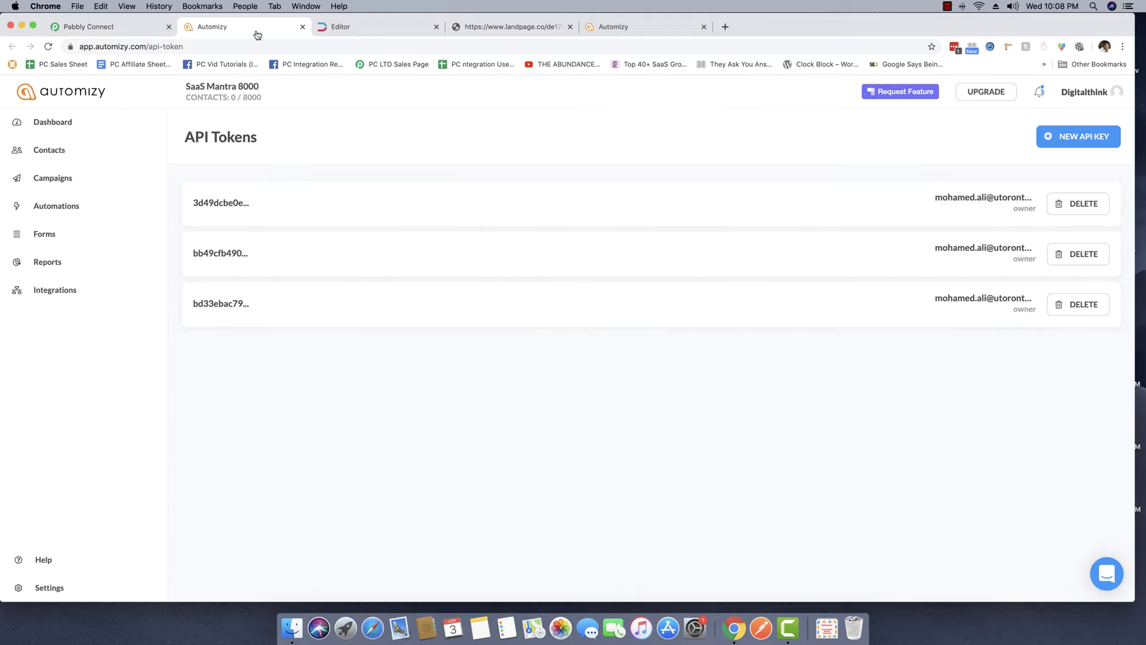
pyautogui.click(72, 156)
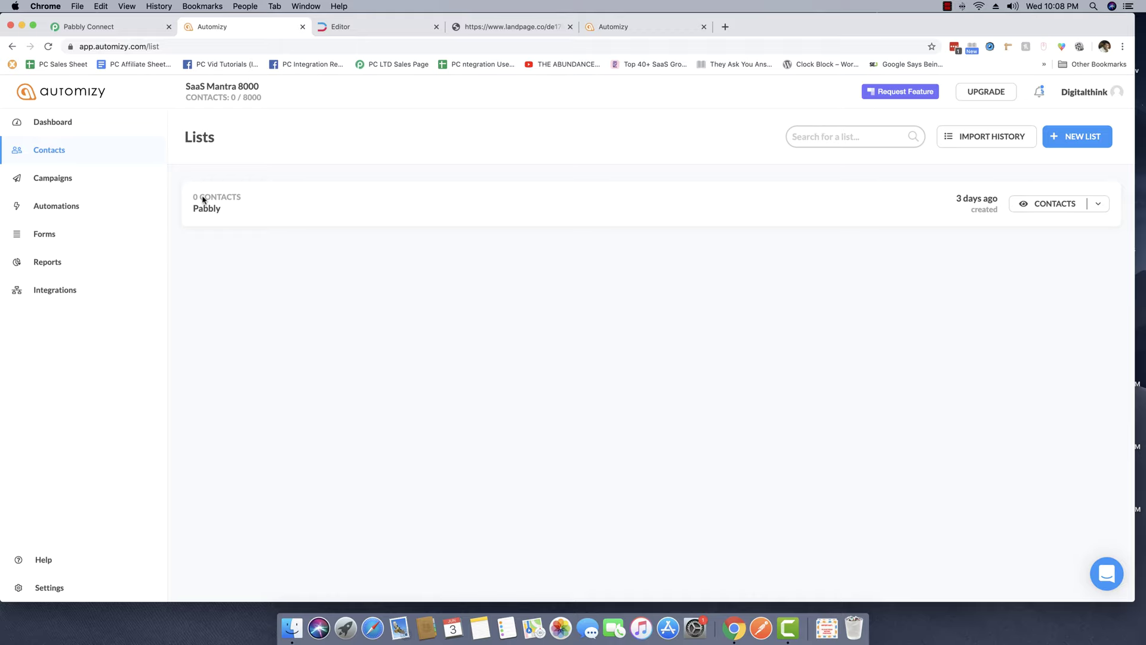
pyautogui.click(120, 26)
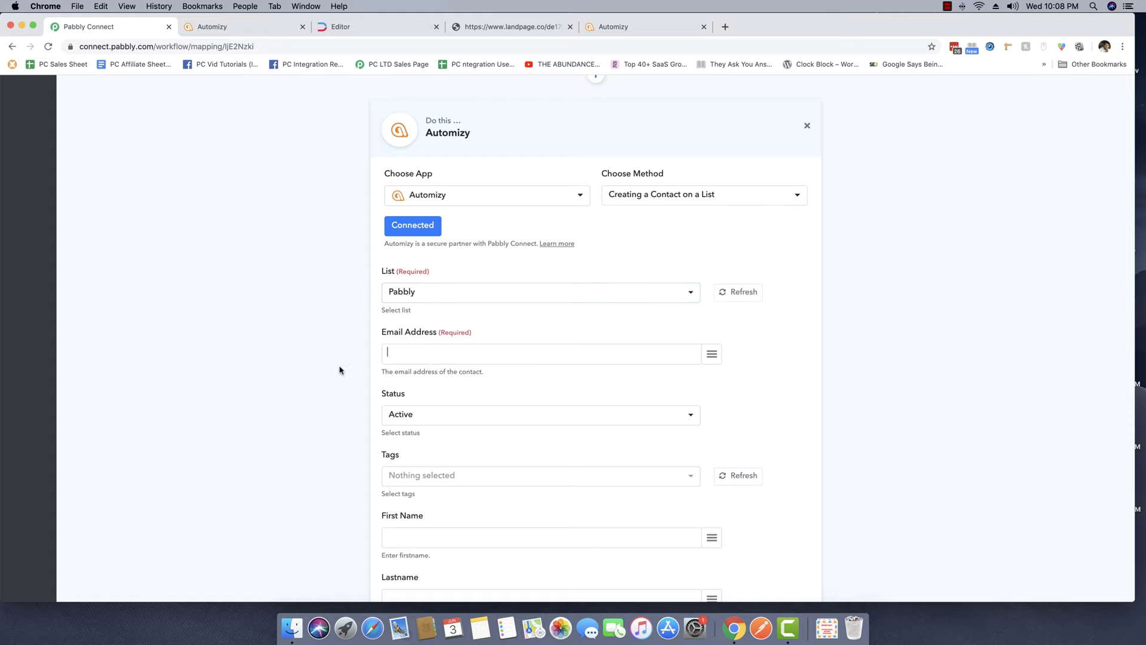
# Map the webhook's email into Email Address and keep the contact status Active.
pyautogui.scroll(-2, 340, 369)
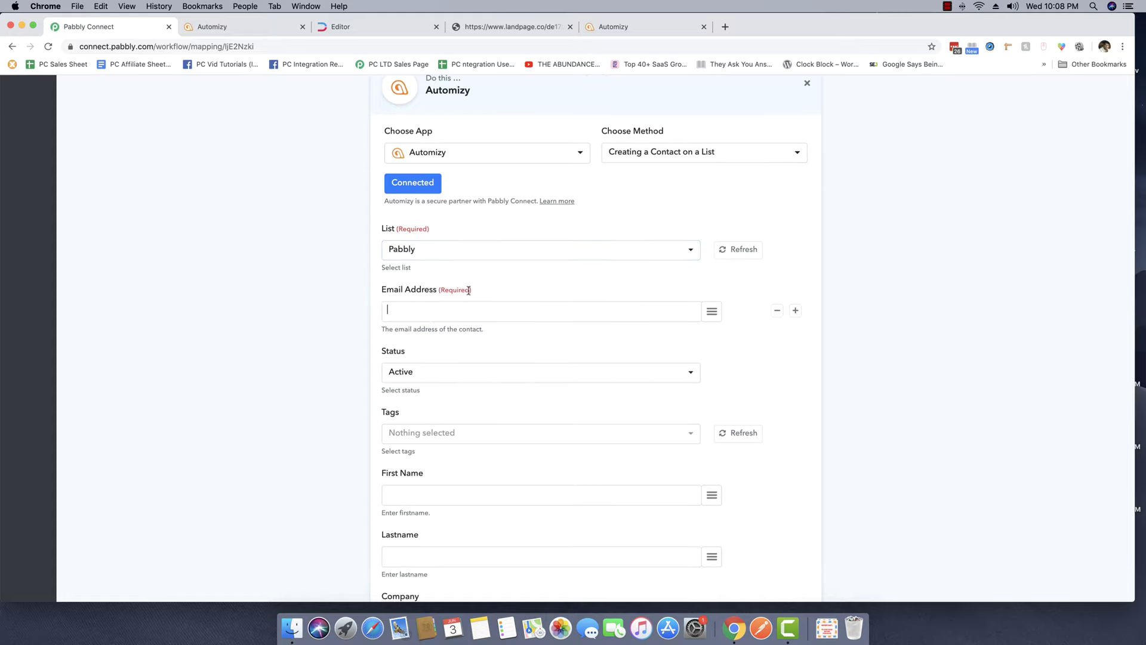
pyautogui.scroll(15, 495, 312)
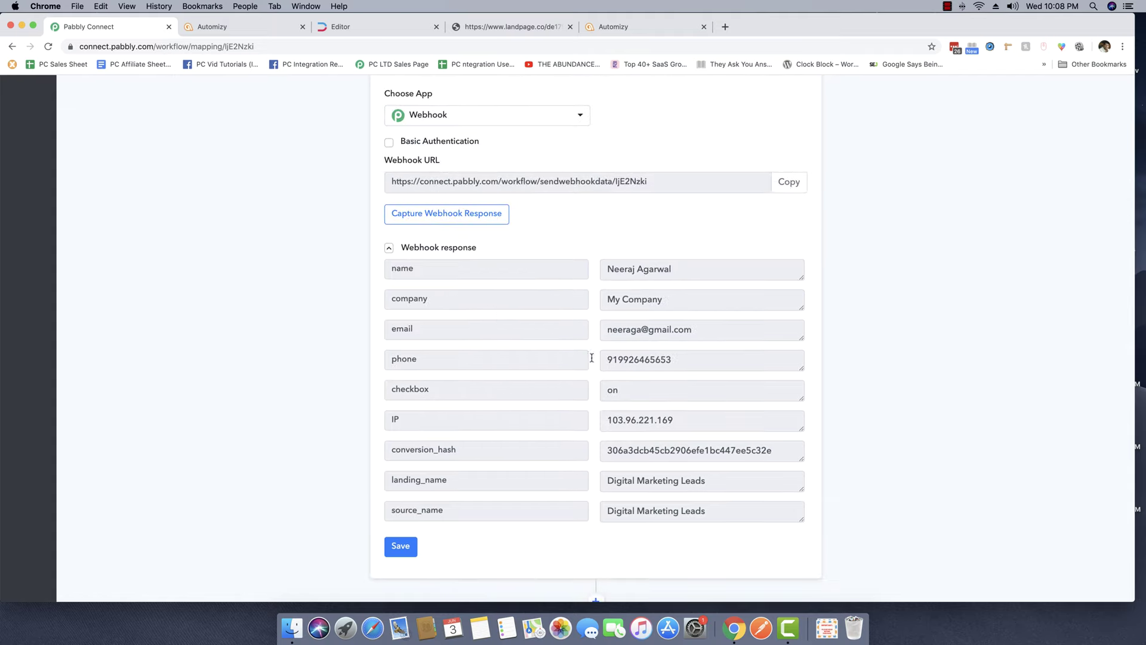
pyautogui.scroll(-15, 607, 360)
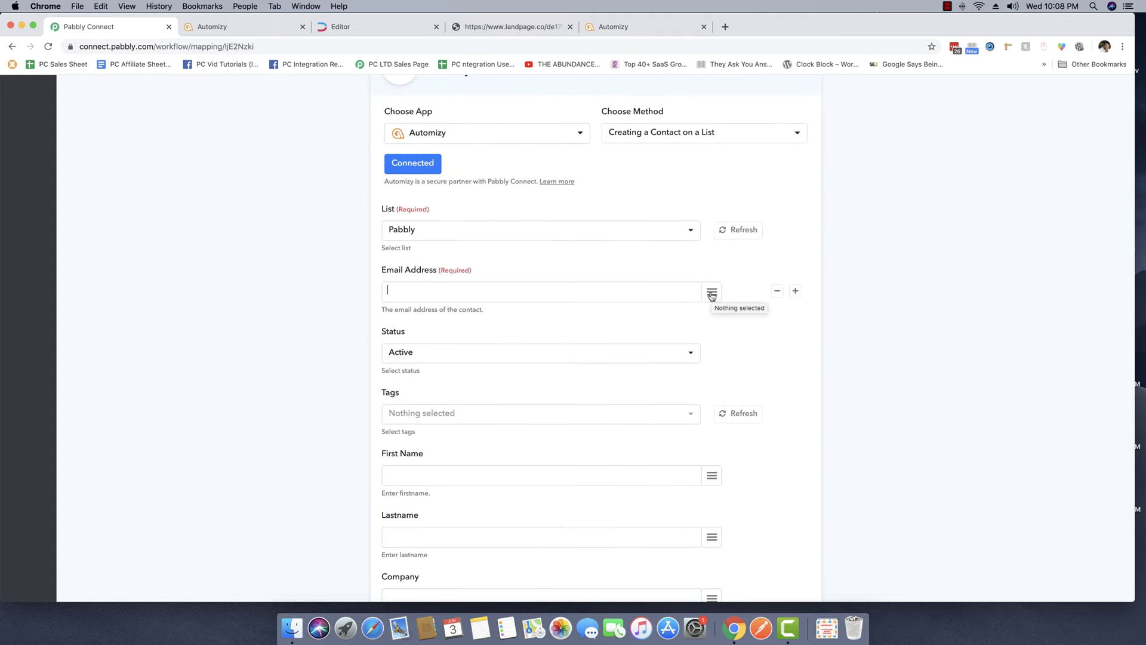
pyautogui.click(711, 295)
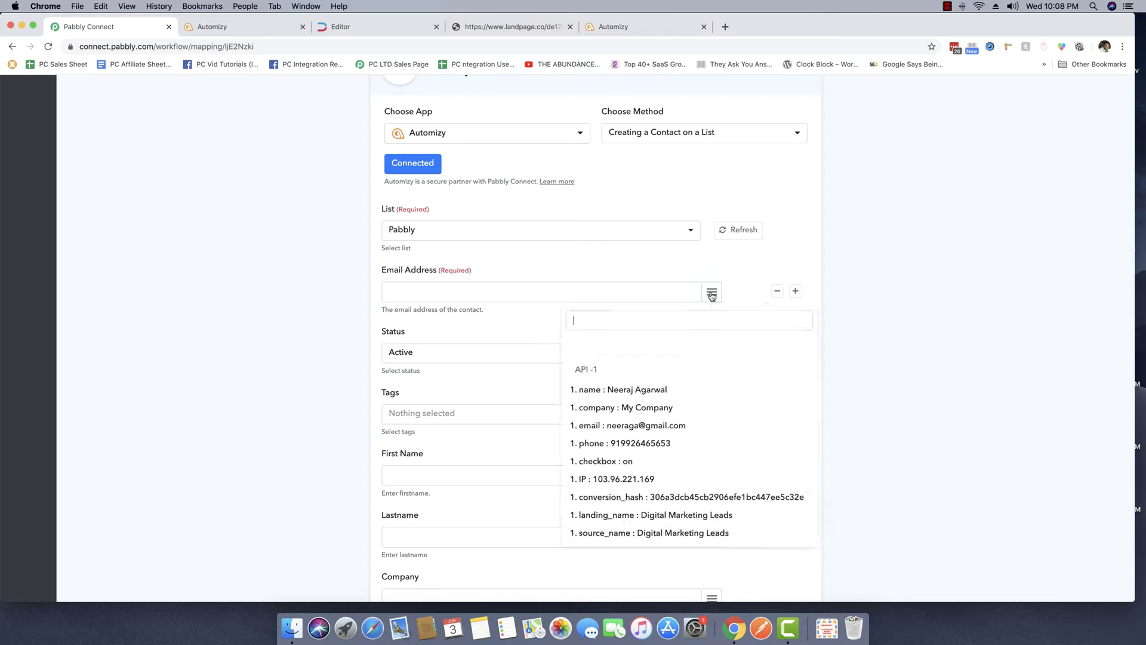
pyautogui.click(617, 426)
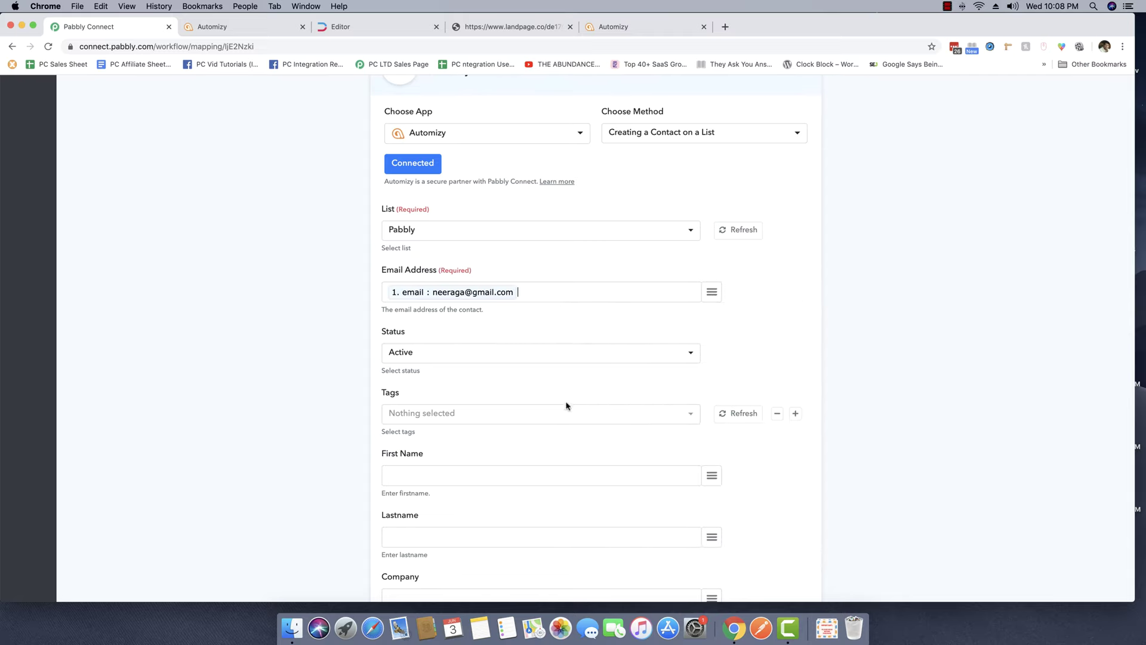
pyautogui.click(448, 356)
pyautogui.click(448, 357)
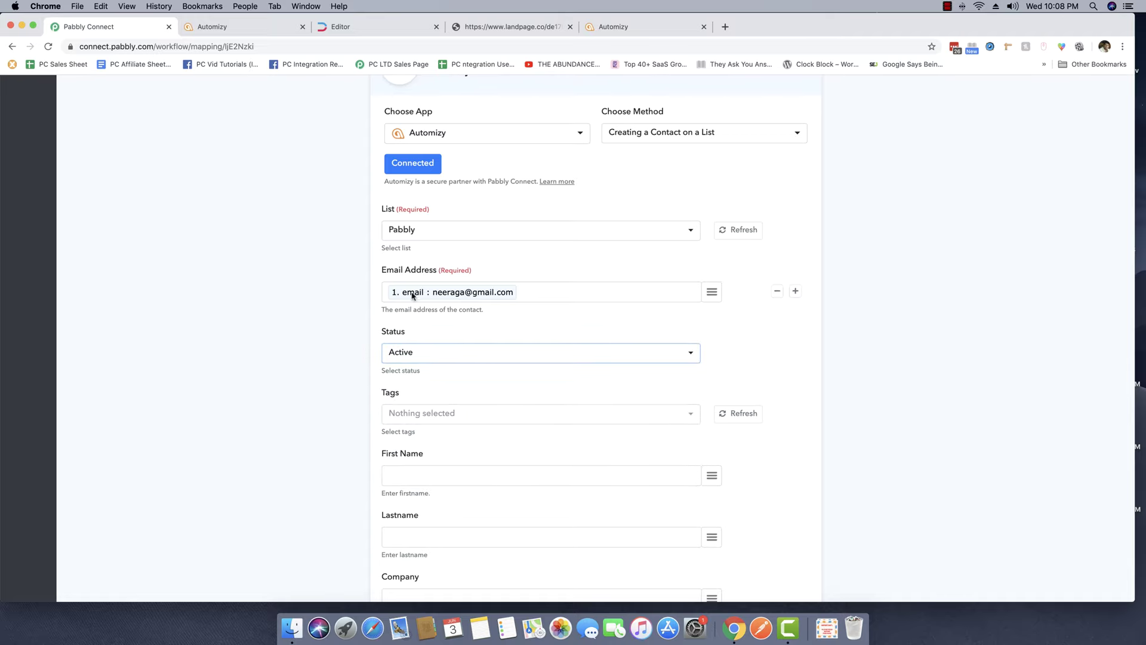
# Map the webhook's submitted name into the First Name field.
pyautogui.scroll(-3, 358, 316)
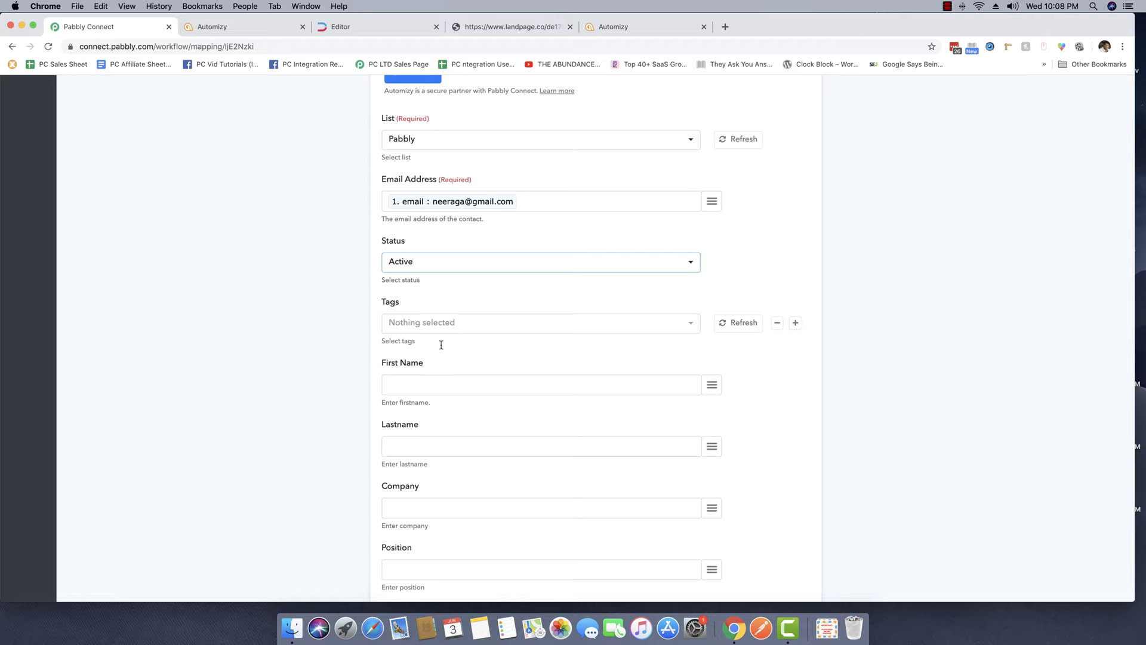
pyautogui.scroll(-1, 442, 358)
pyautogui.click(440, 364)
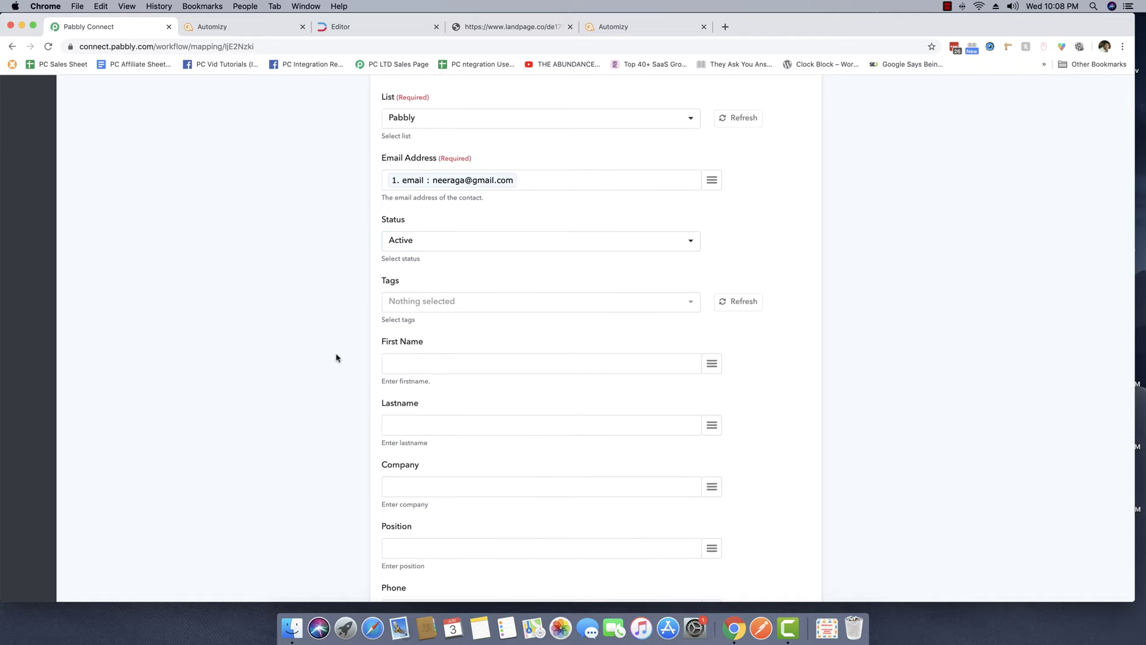
pyautogui.scroll(5, 193, 296)
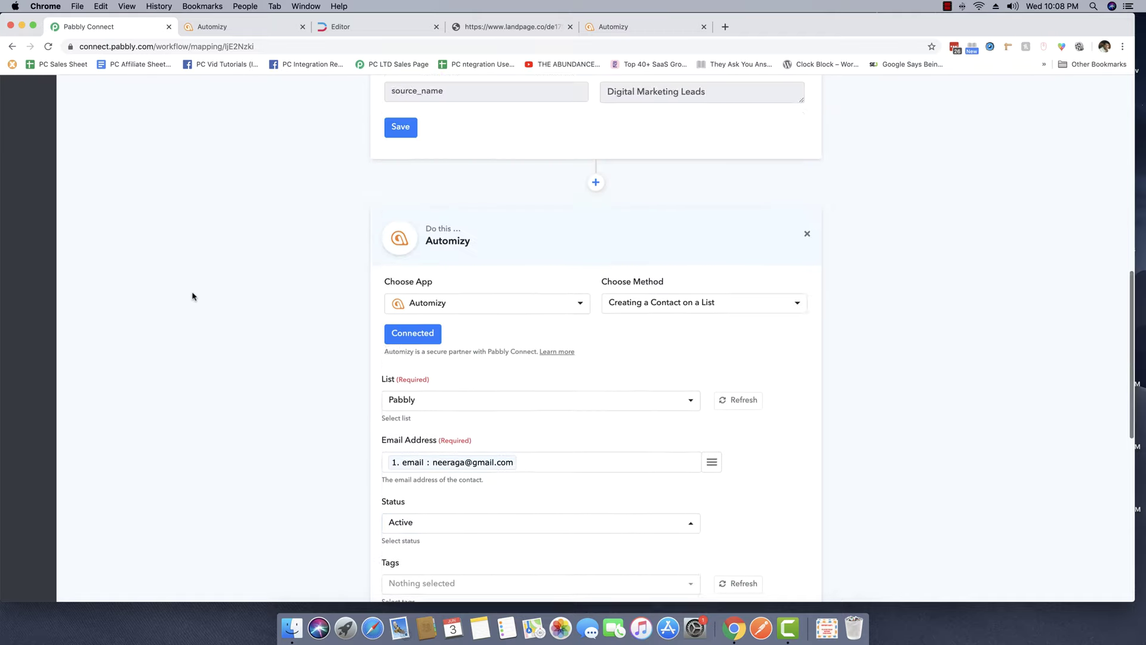
pyautogui.scroll(6, 203, 298)
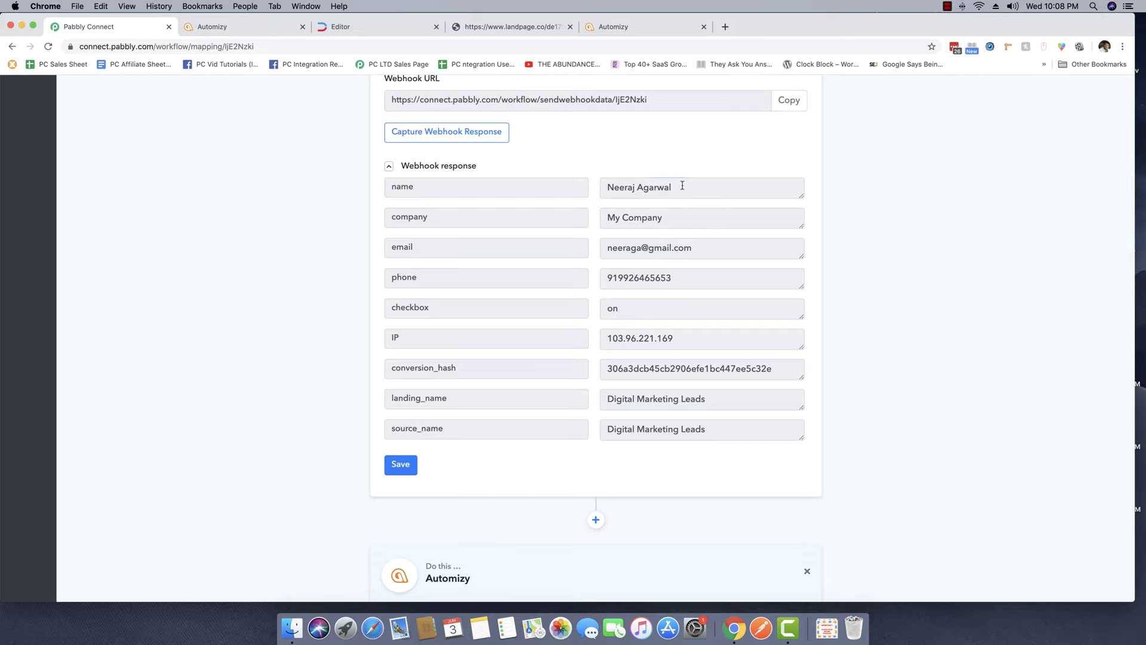
pyautogui.moveTo(682, 185); pyautogui.dragTo(603, 186)
pyautogui.click(645, 188)
pyautogui.scroll(-5, 636, 190)
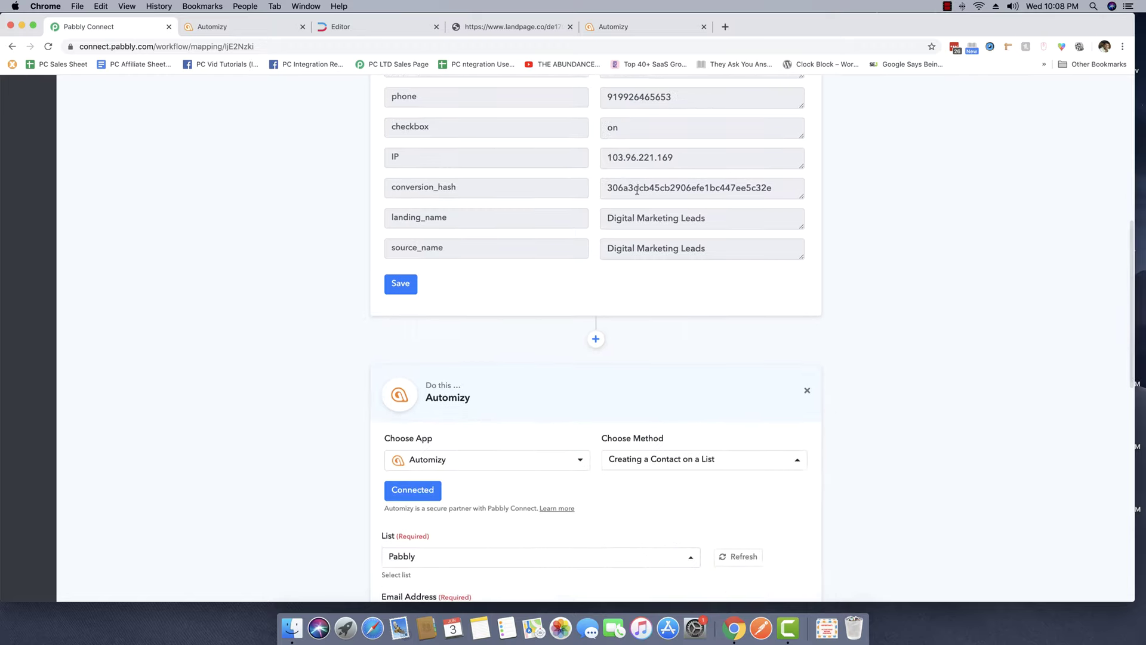
pyautogui.scroll(4, 637, 191)
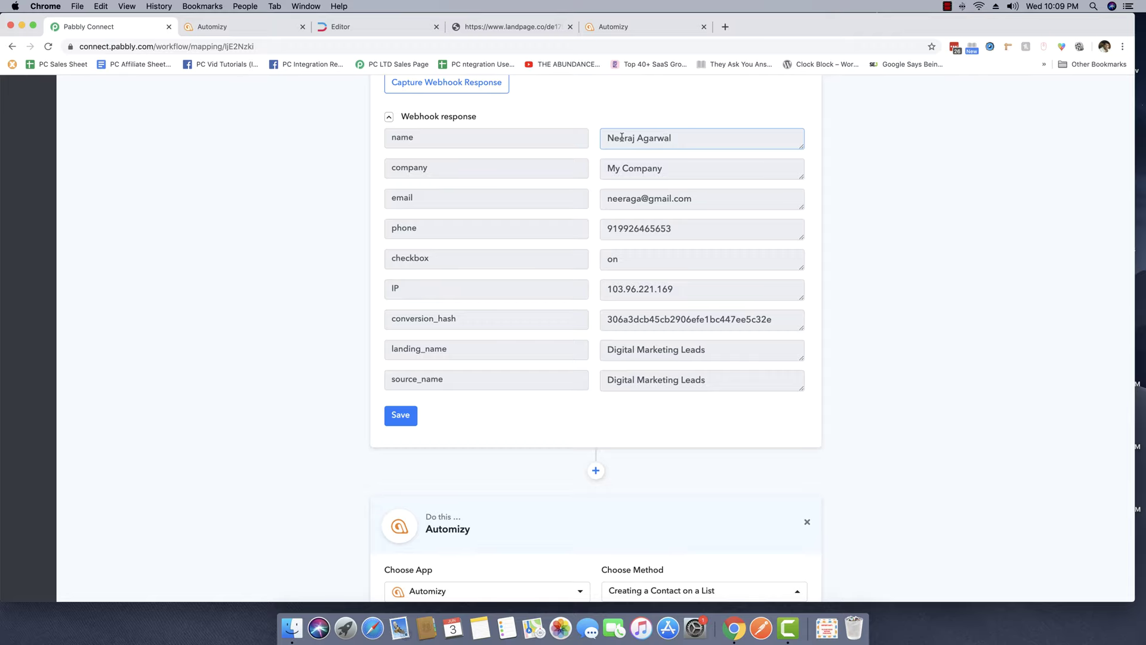
pyautogui.scroll(-10, 603, 155)
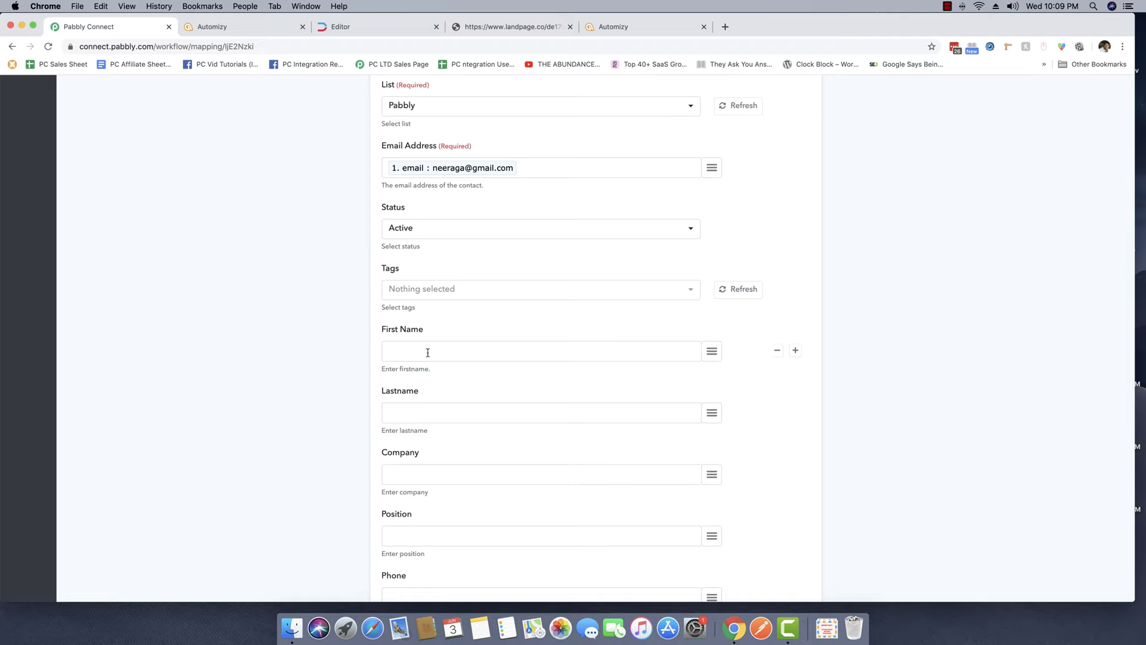
pyautogui.click(711, 352)
pyautogui.scroll(-2, 746, 305)
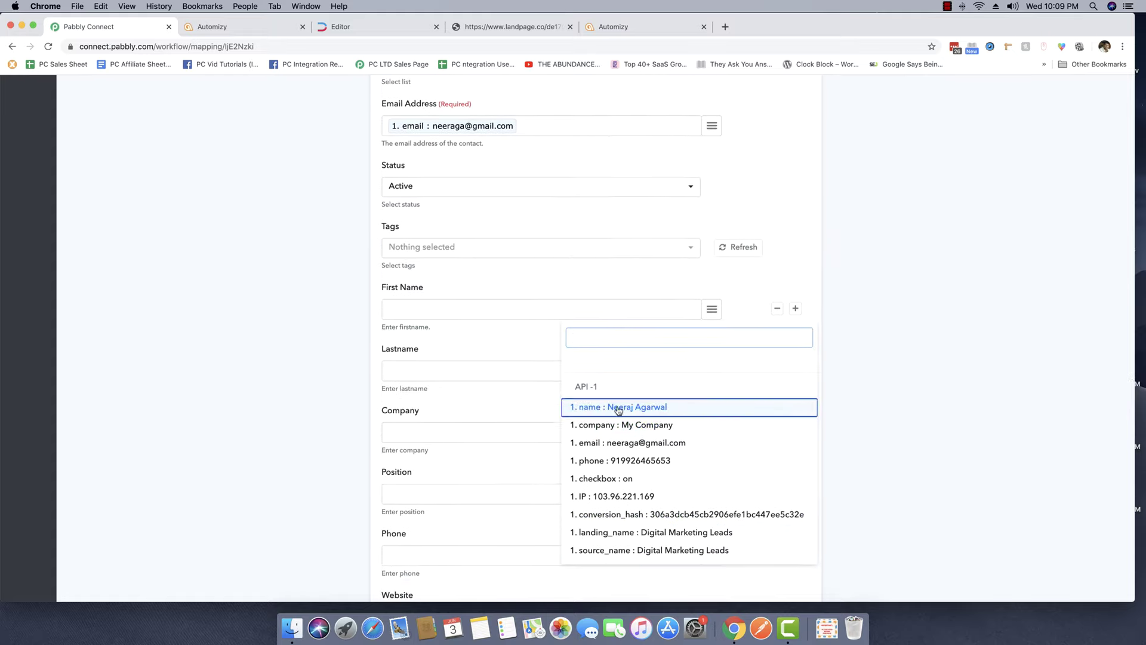
pyautogui.click(623, 407)
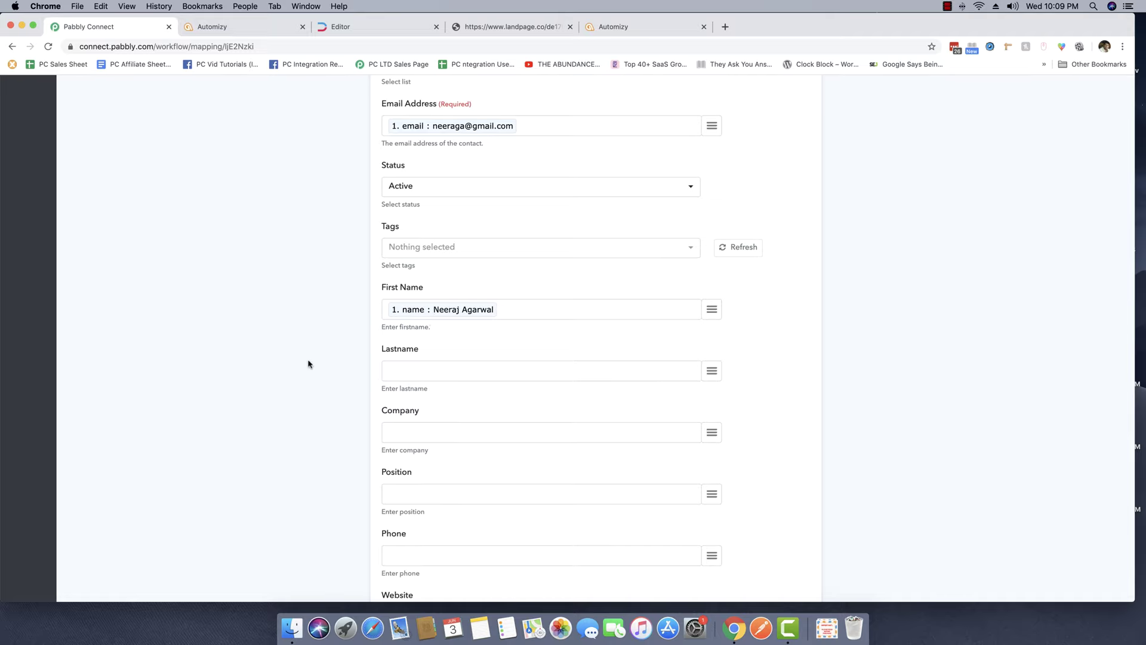
pyautogui.scroll(-5, 307, 367)
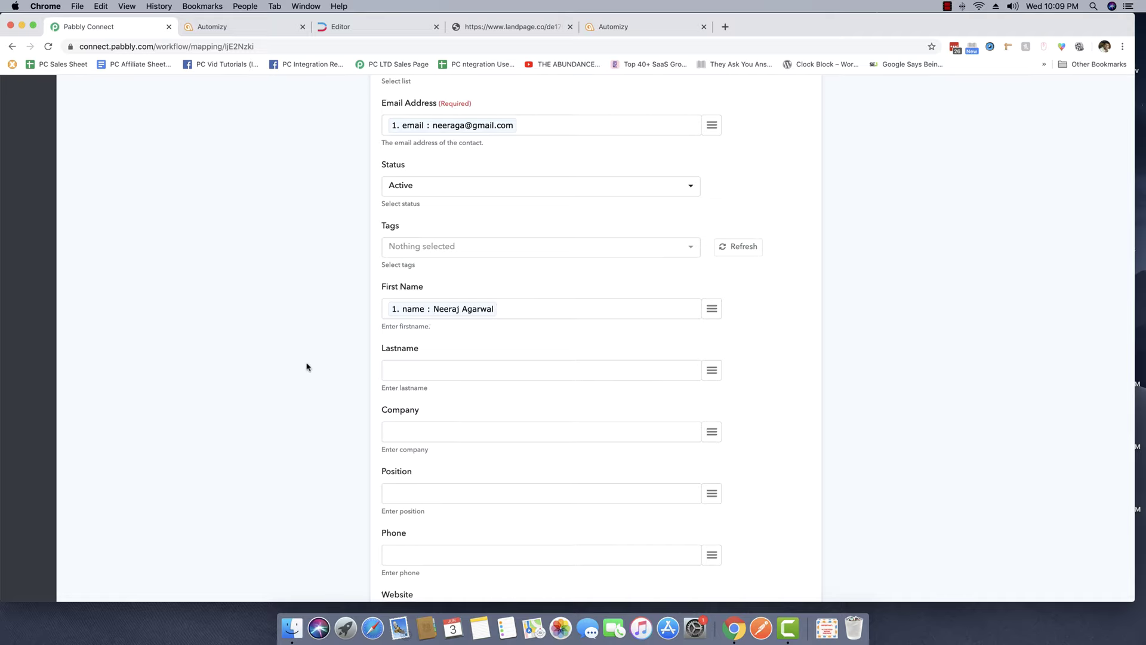
# Map the webhook's company value into the Company field.
pyautogui.click(455, 310)
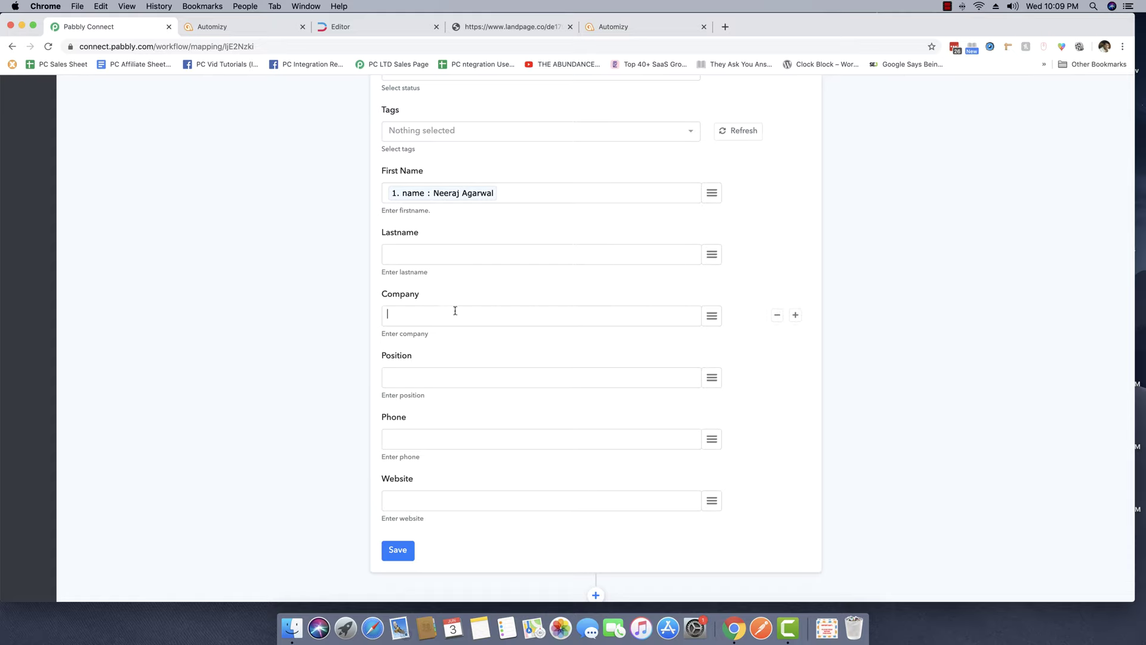
pyautogui.click(709, 317)
pyautogui.scroll(-1, 627, 526)
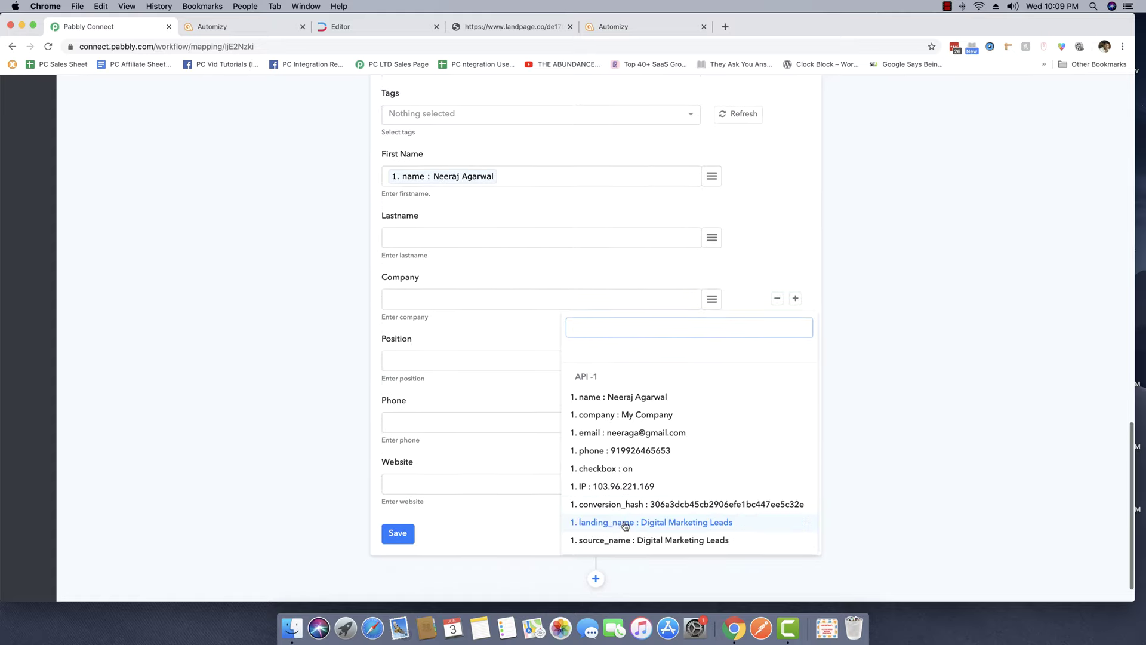
pyautogui.click(621, 418)
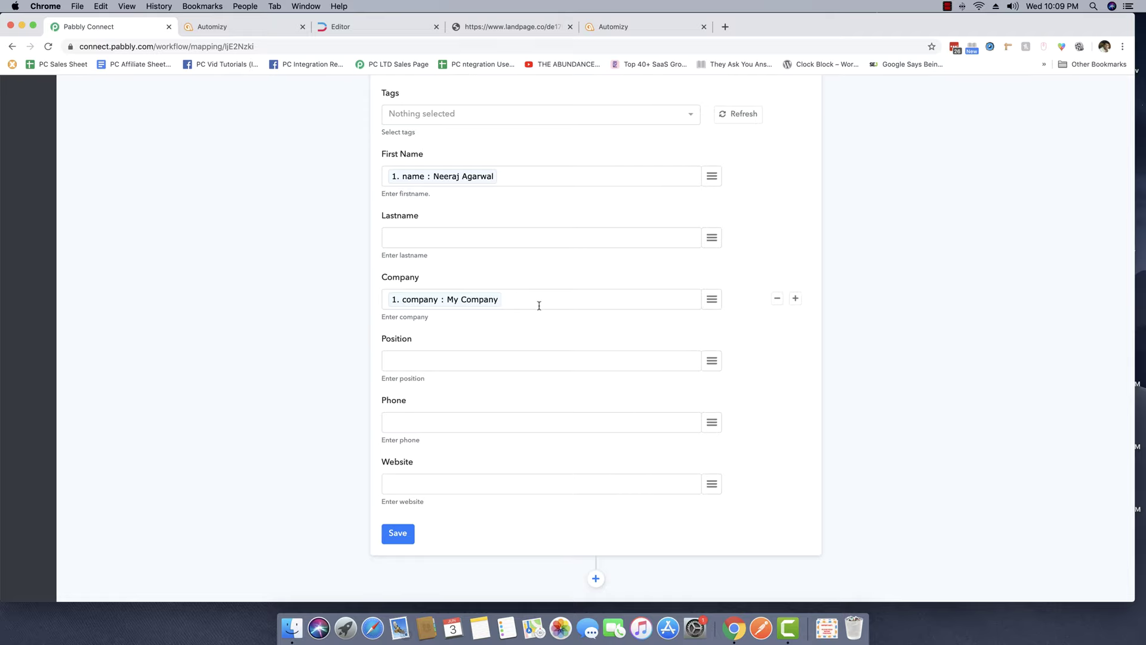
pyautogui.scroll(3, 422, 269)
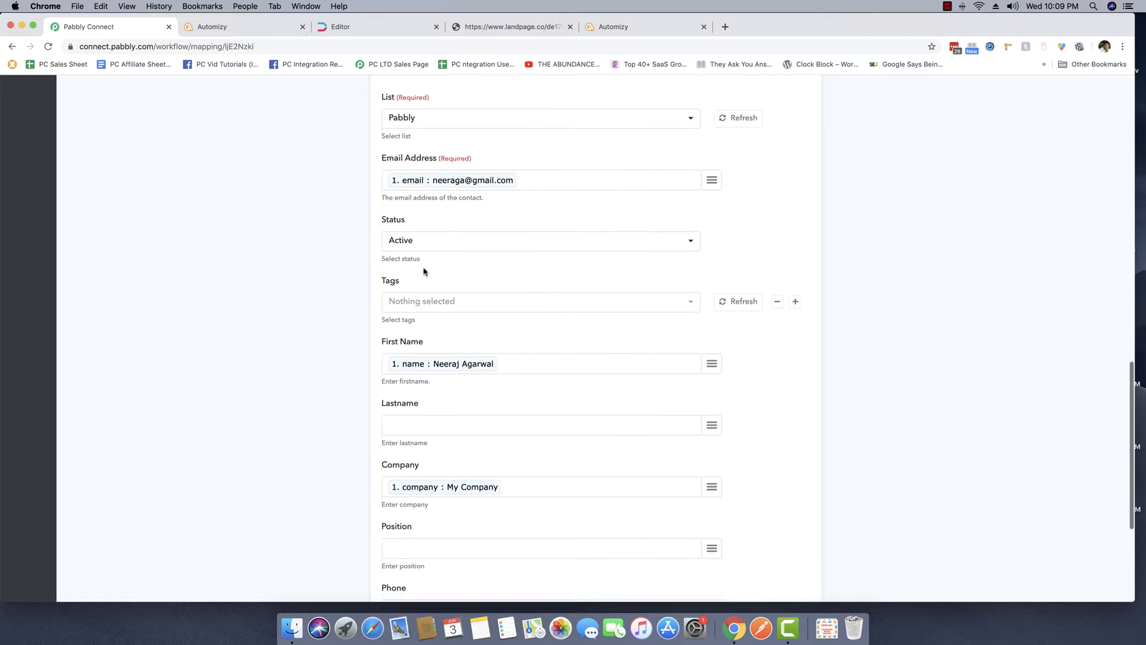
pyautogui.scroll(-3, 422, 319)
# Save the Automizy step and send a successful test request that creates the contact.
pyautogui.click(399, 525)
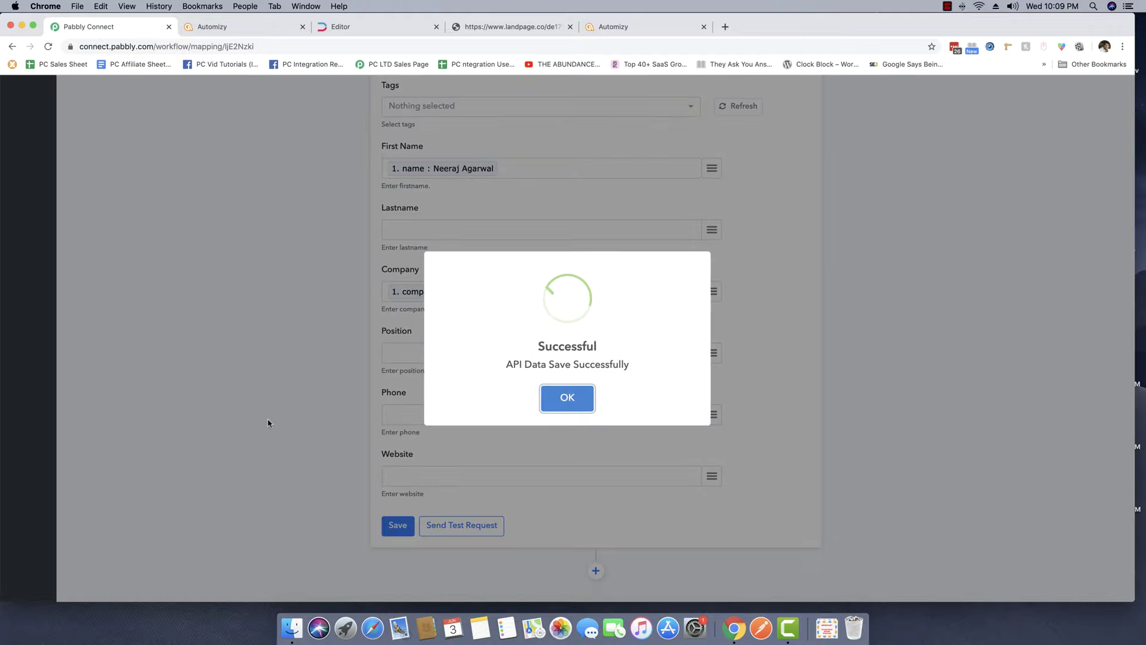
pyautogui.click(582, 398)
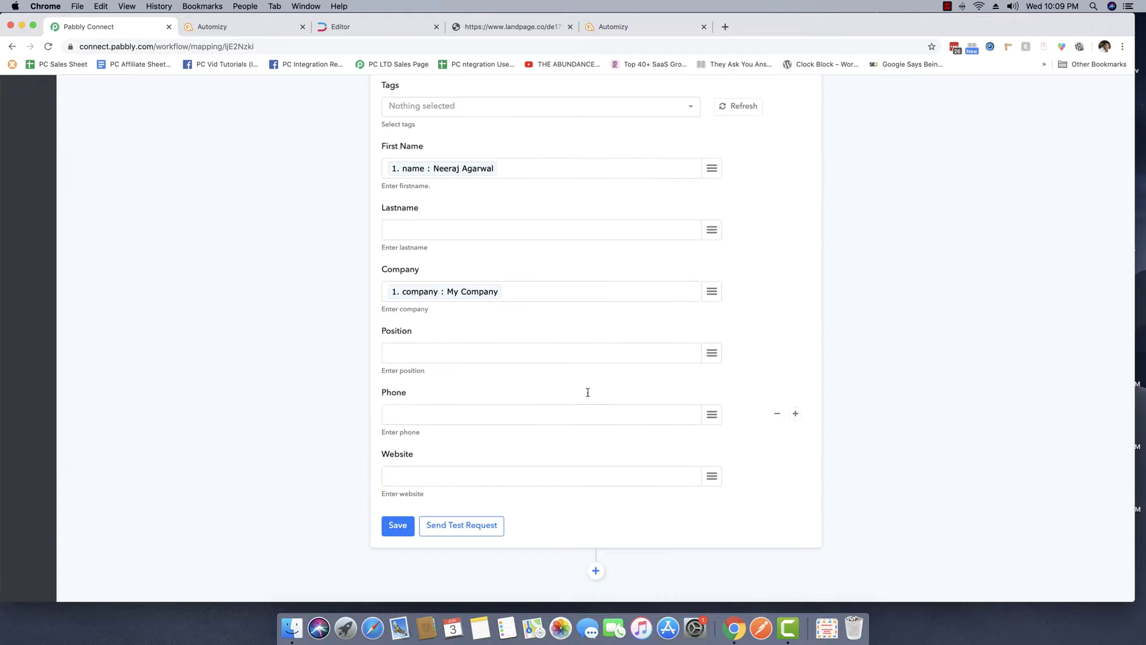
pyautogui.click(473, 525)
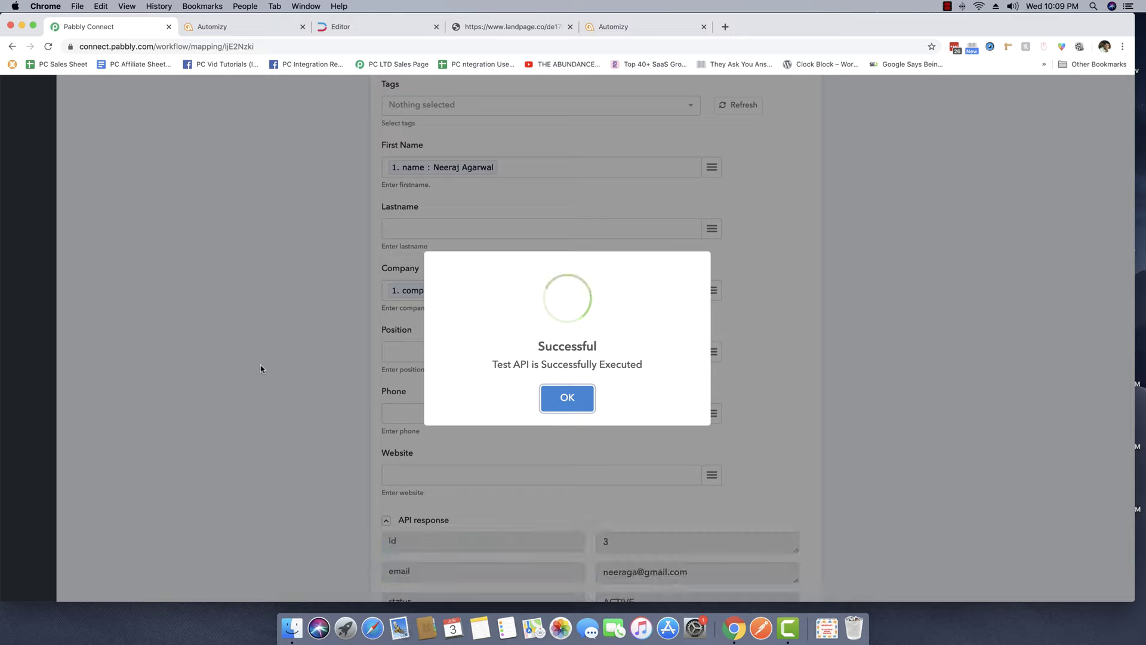
pyautogui.click(567, 397)
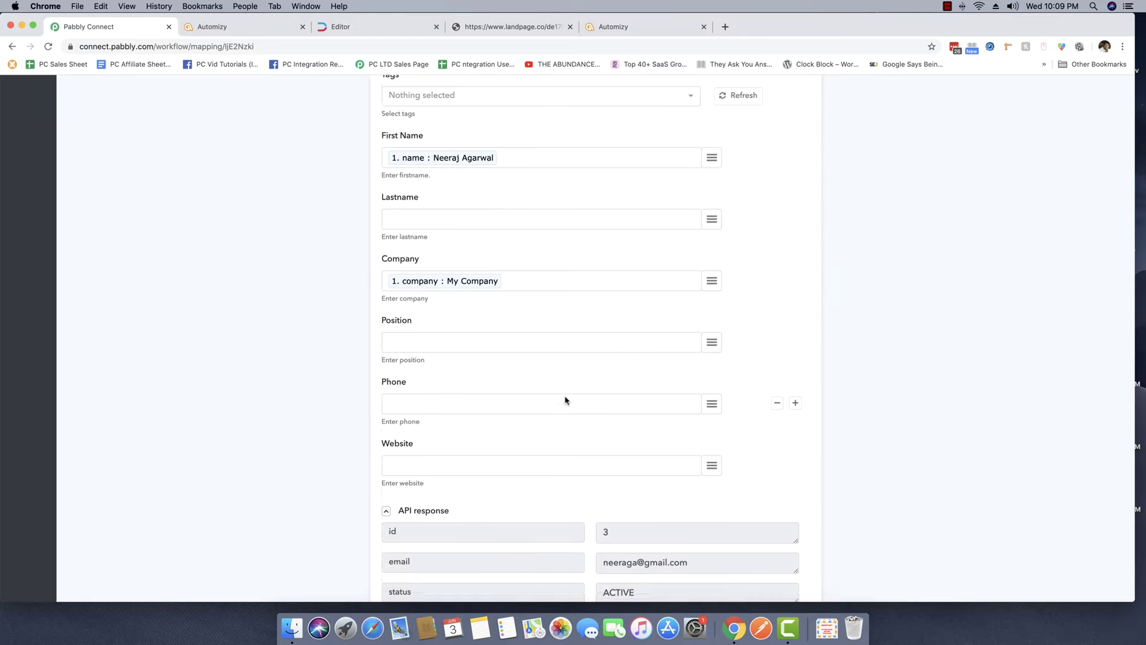
pyautogui.scroll(-5, 565, 396)
pyautogui.scroll(2, 565, 398)
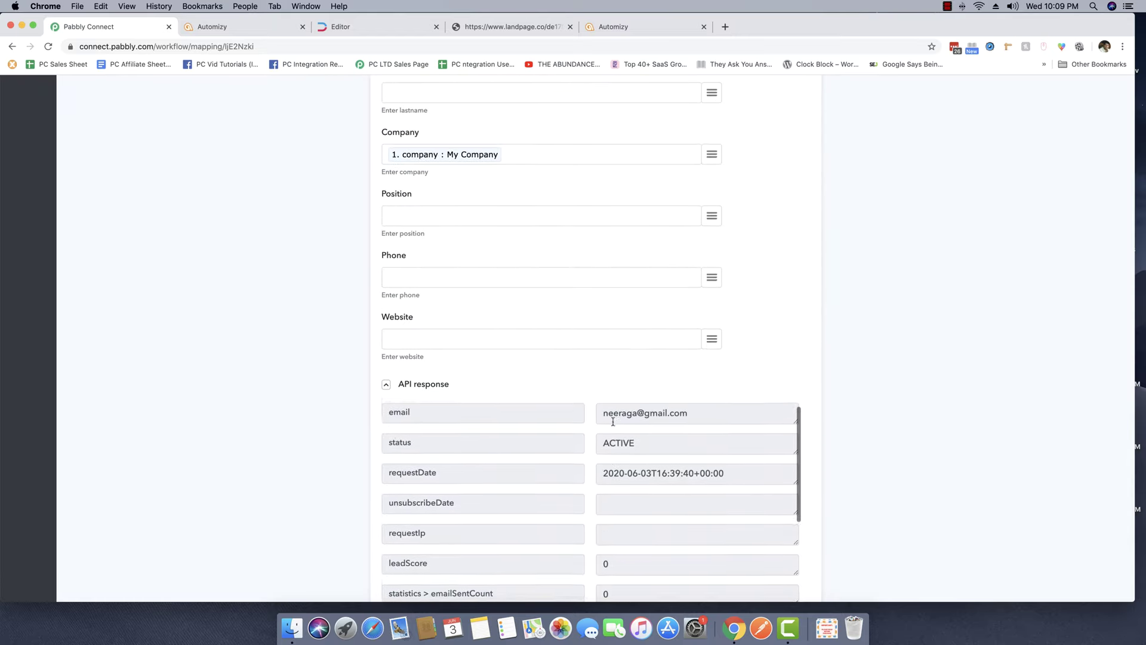
# Collapse the API response, save the step again, and reload Automizy's Lists page.
pyautogui.click(410, 388)
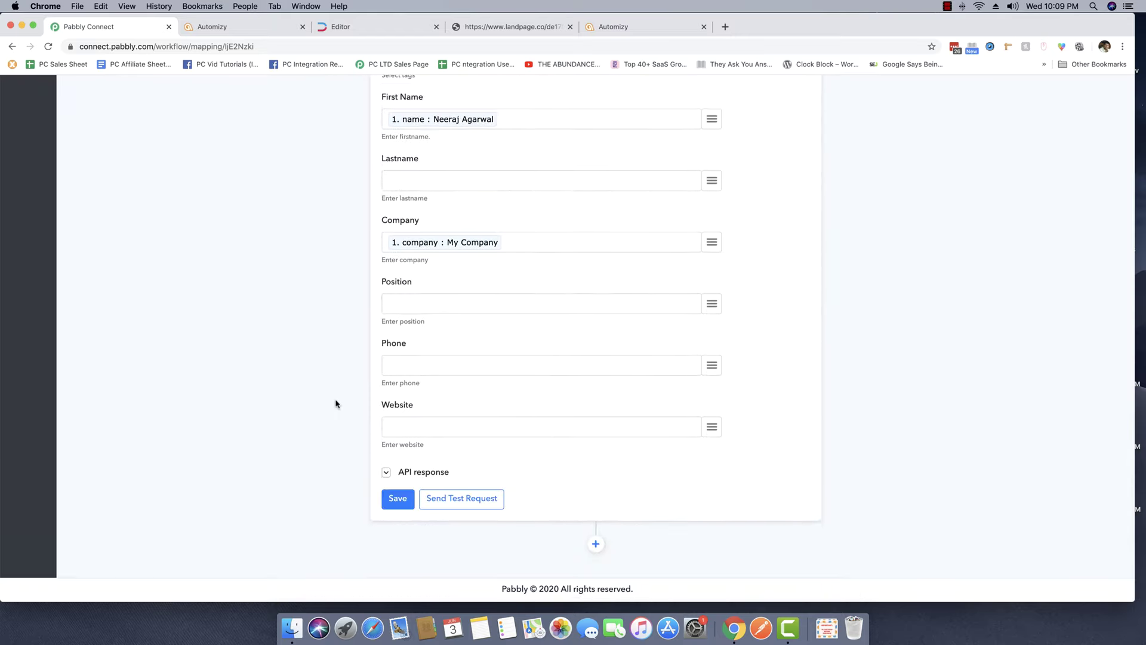
pyautogui.click(395, 499)
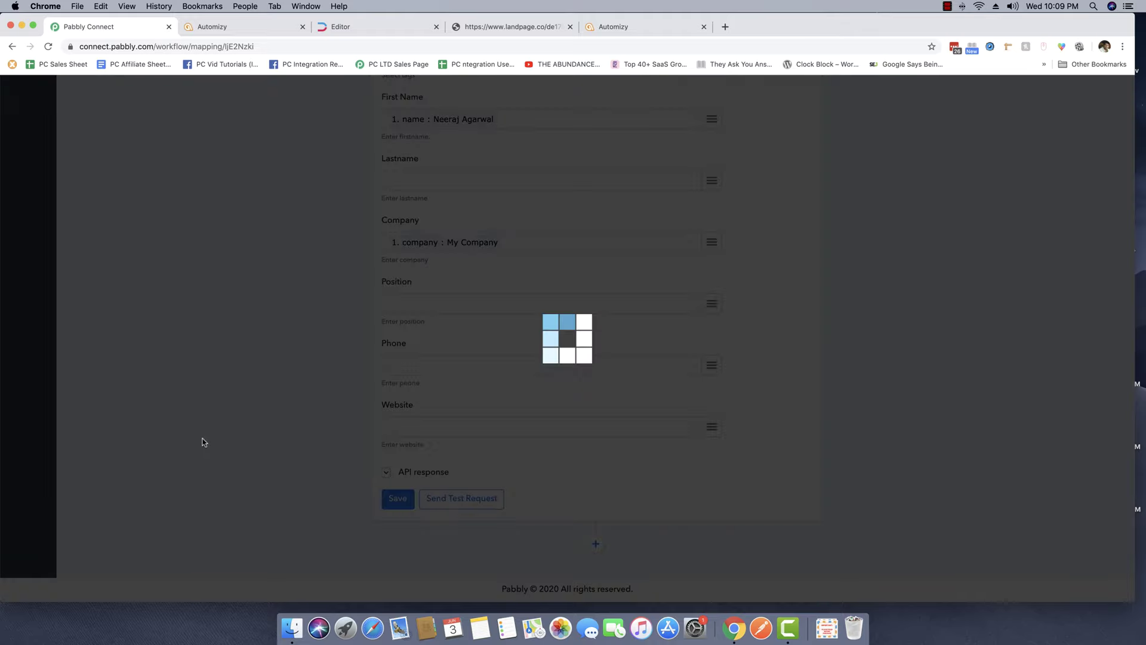
pyautogui.click(570, 398)
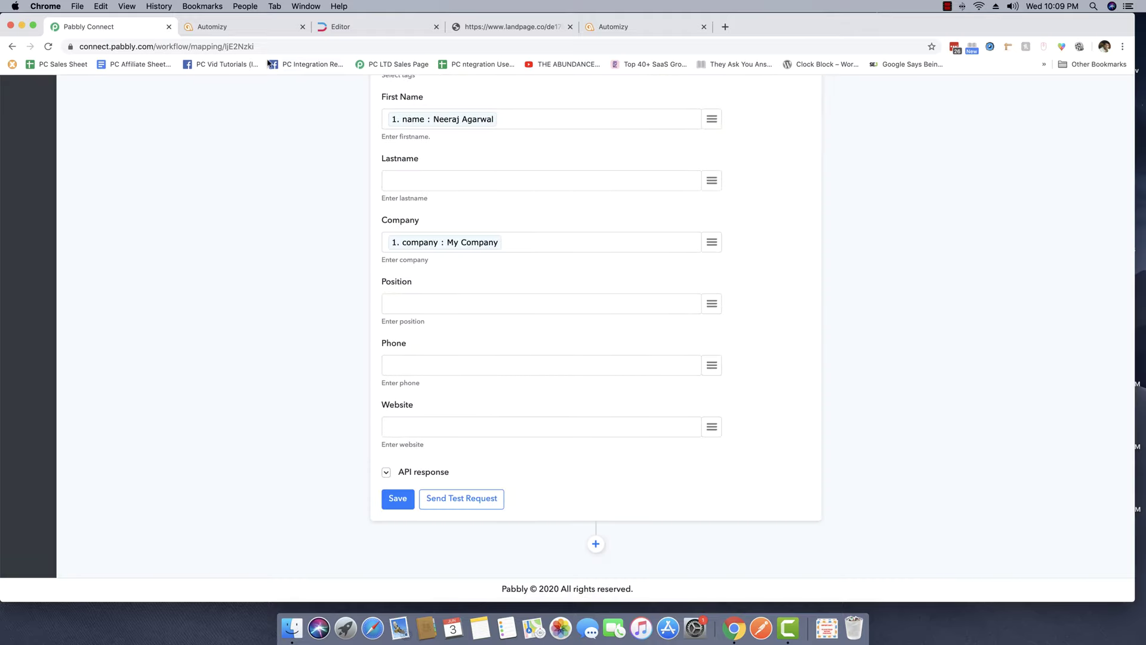
pyautogui.click(239, 27)
pyautogui.rightClick(277, 245)
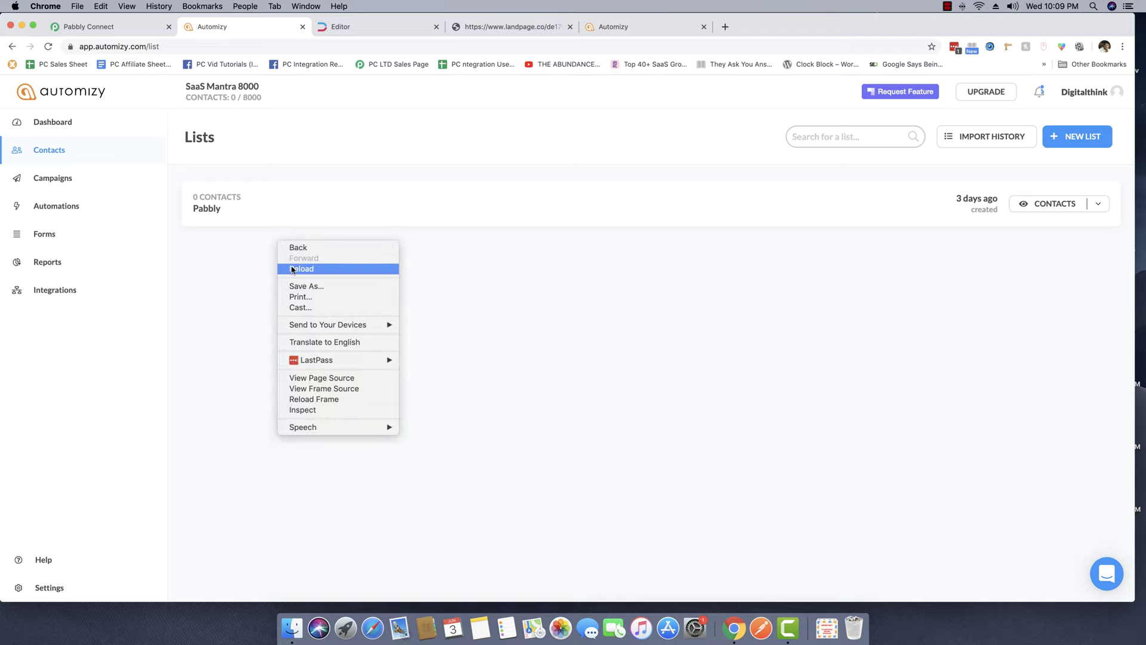
# Reload Automizy's lists and open the Pabbly list to confirm its one new active contact.
pyautogui.click(293, 268)
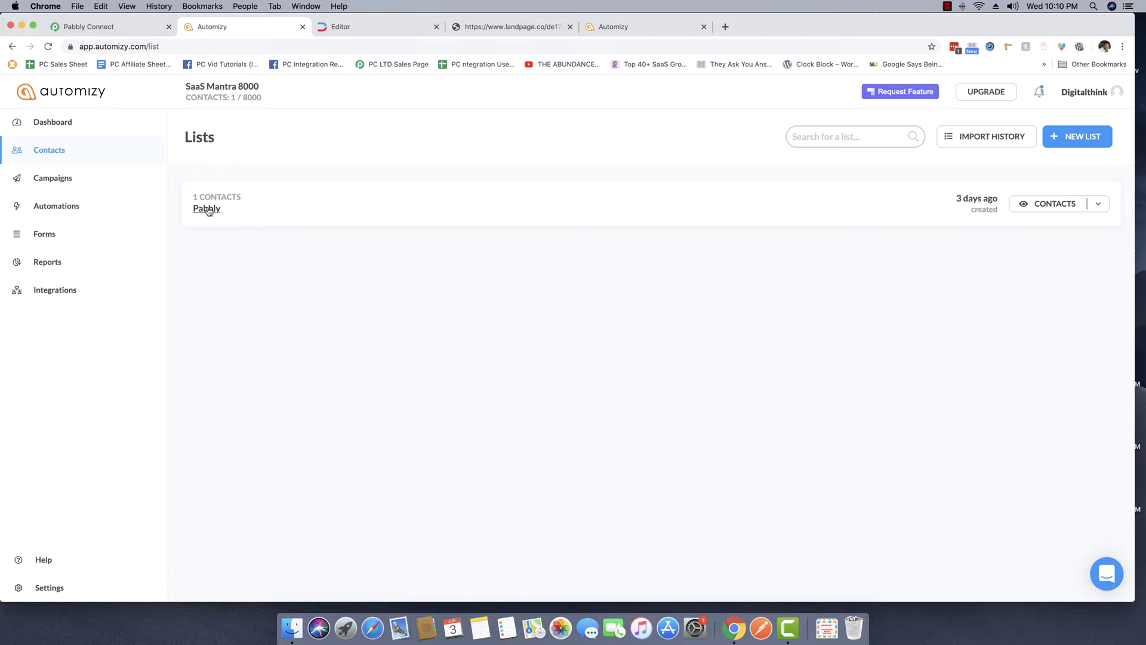
pyautogui.click(207, 208)
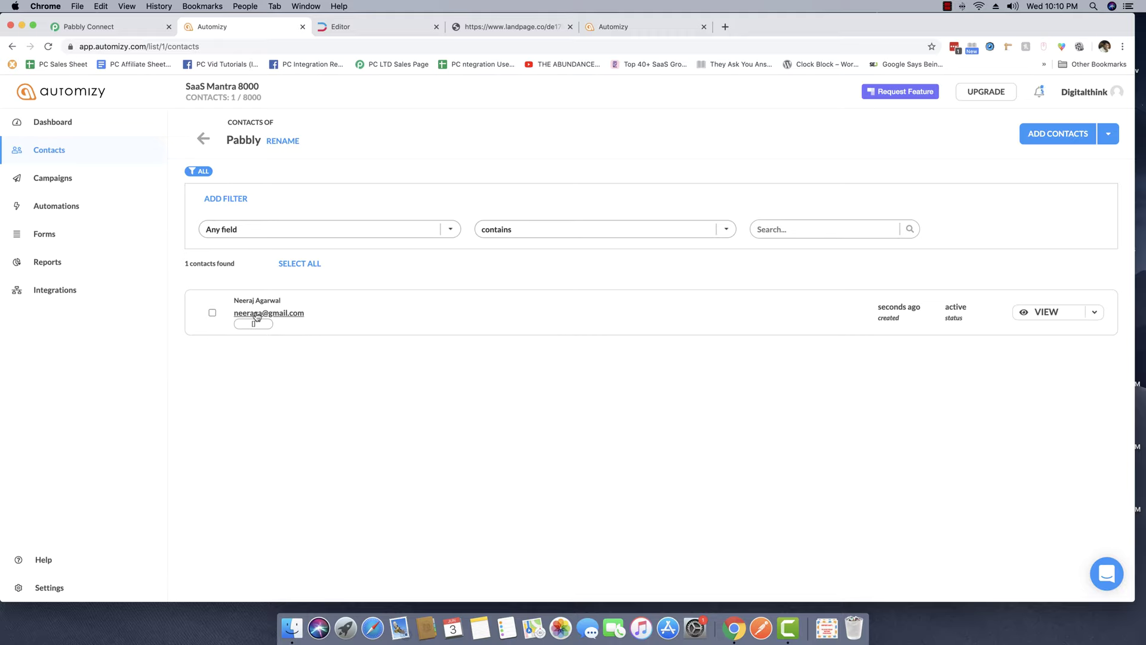
pyautogui.click(123, 27)
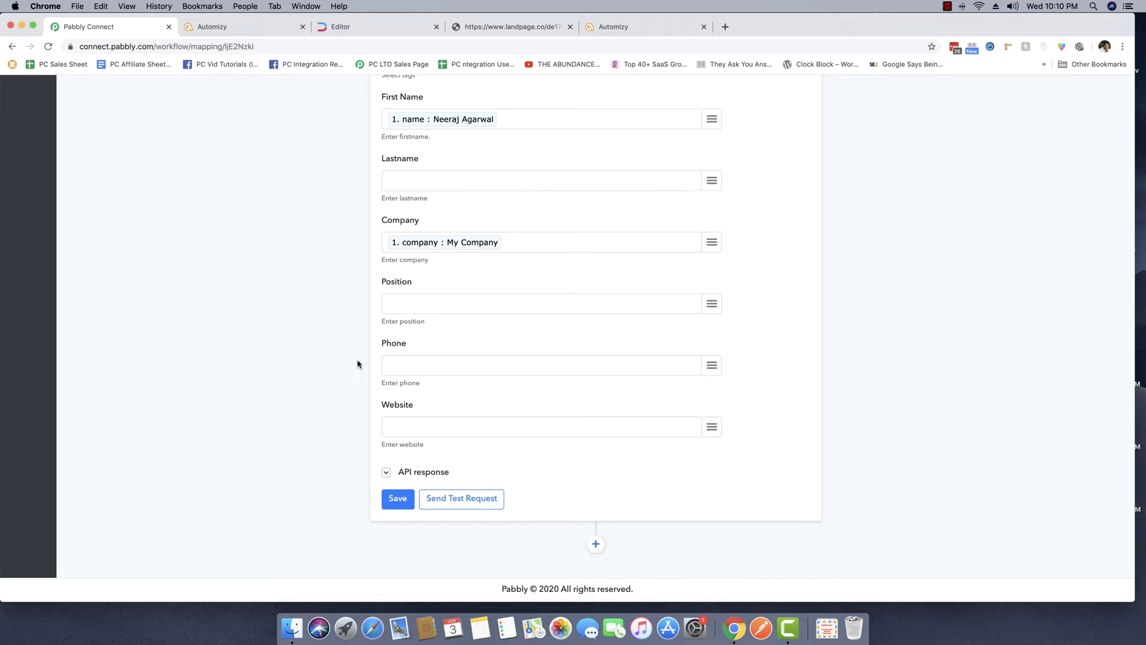
# Save the Automizy action again and open the published Landingi page in a new tab.
pyautogui.click(385, 499)
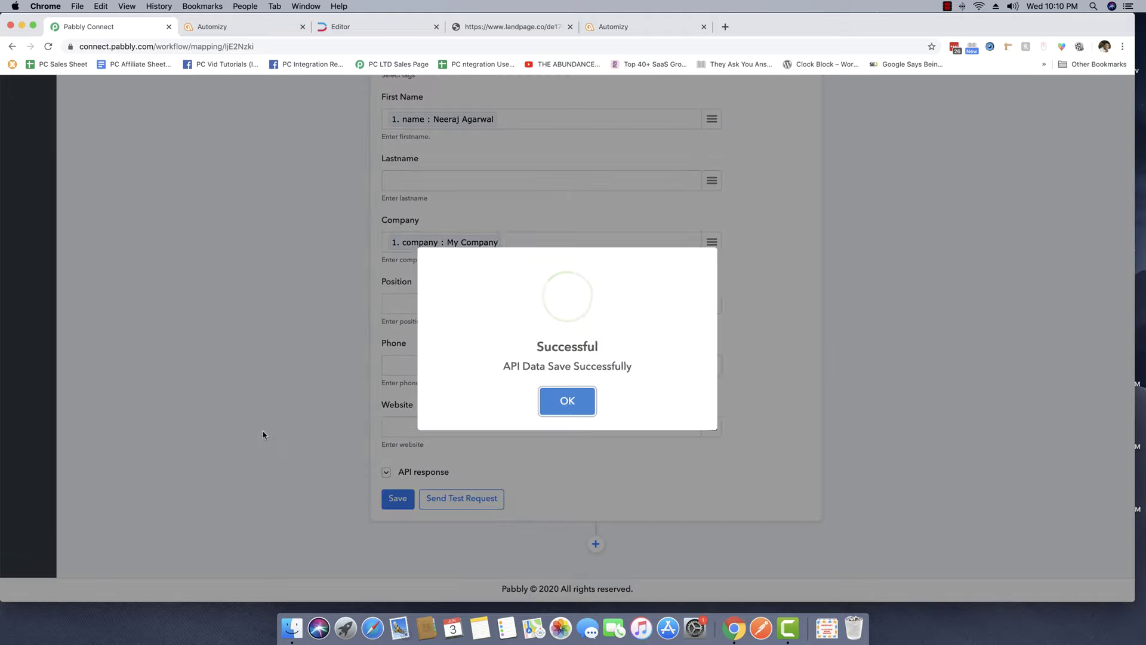
pyautogui.click(554, 400)
pyautogui.click(528, 29)
pyautogui.click(645, 27)
pyautogui.click(513, 27)
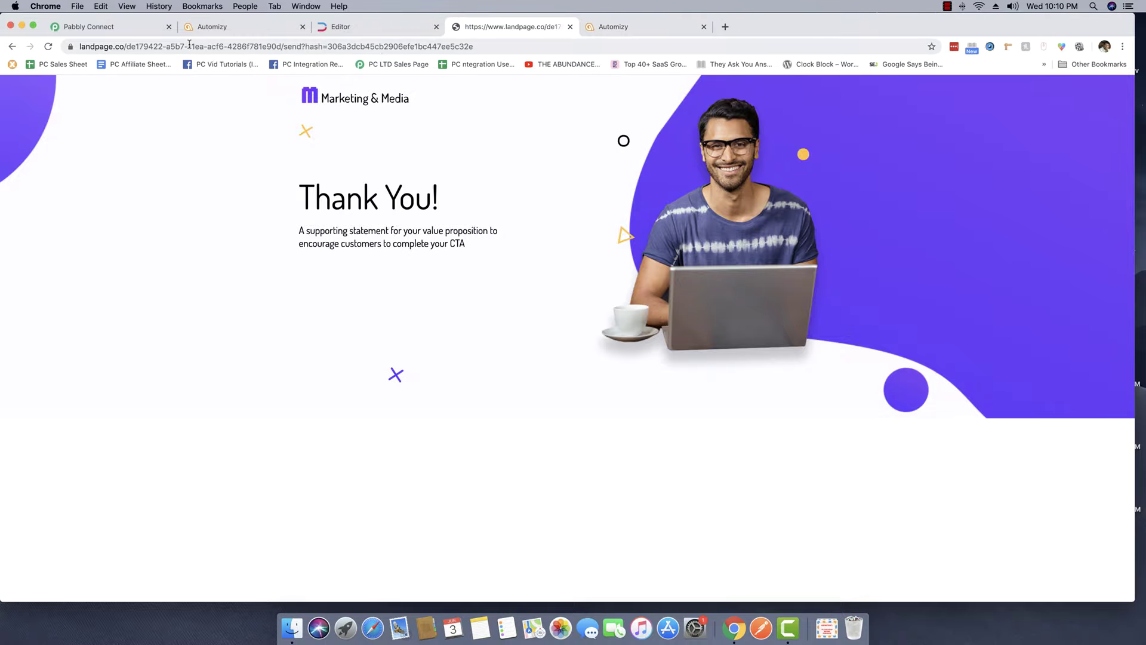
pyautogui.click(375, 28)
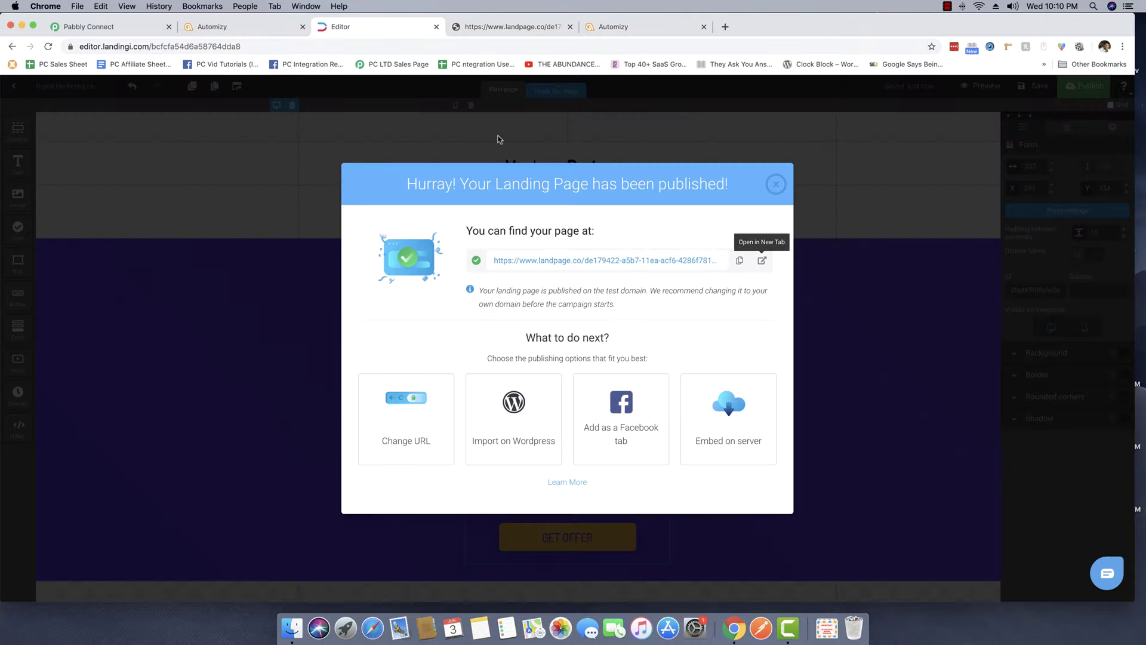
pyautogui.click(761, 261)
# Close the older page copy and enter the test lead's name and company 'Pabbly' in the form.
pyautogui.click(704, 26)
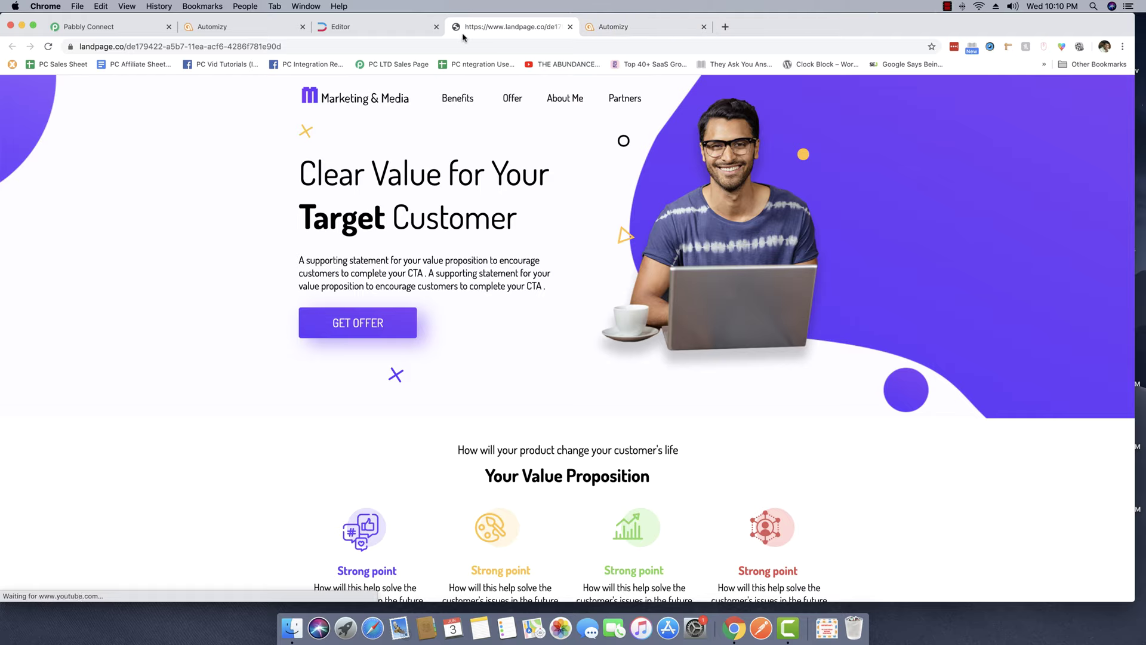
pyautogui.scroll(-20, 162, 326)
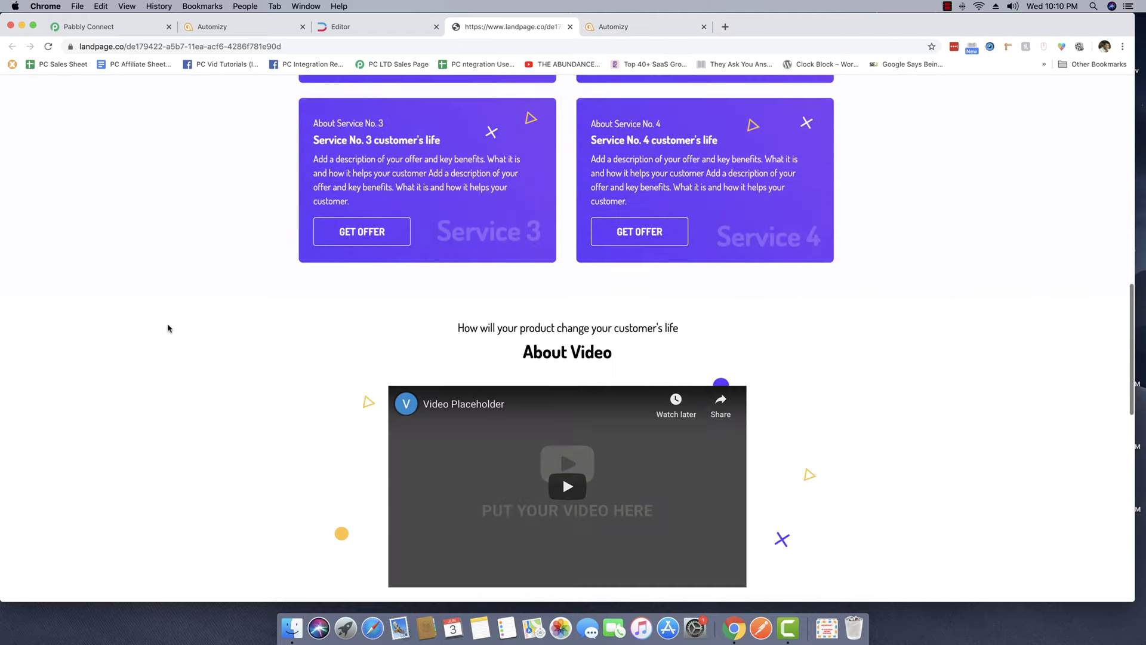
pyautogui.scroll(-3, 200, 331)
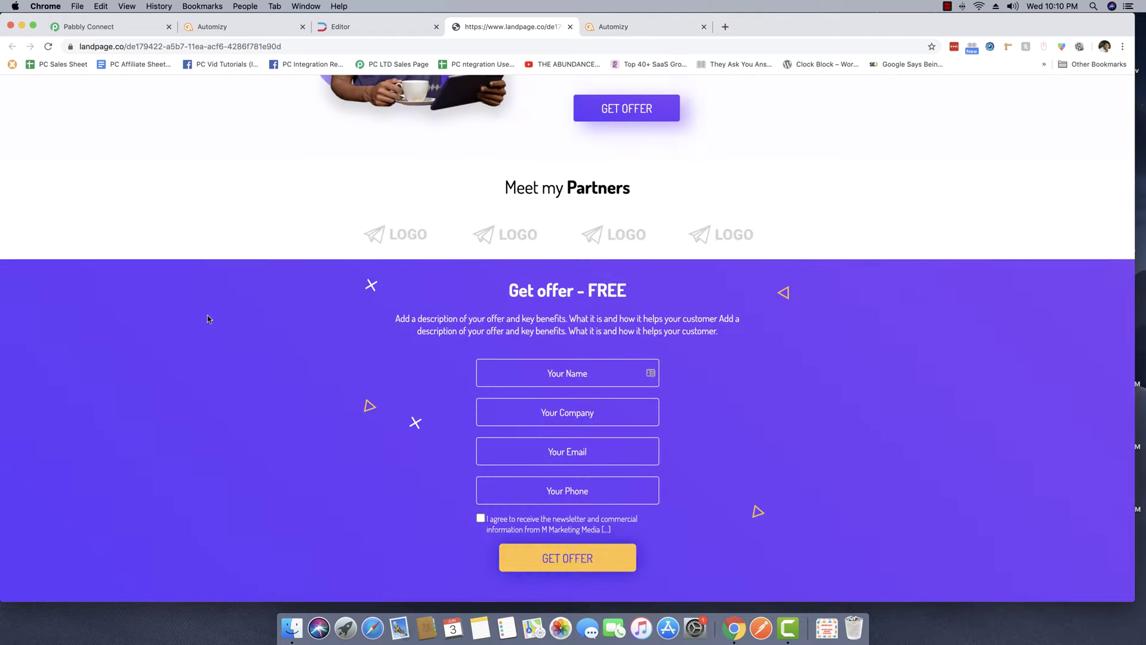
pyautogui.click(592, 373)
pyautogui.press('Tab')
pyautogui.write('0')
pyautogui.press('BackSpace')
pyautogui.write('0')
pyautogui.press('BackSpace')
pyautogui.write('Pabbly')
# Enter the lead's email and phone, tick the newsletter box, and submit the Get offer form.
pyautogui.press('Tab')
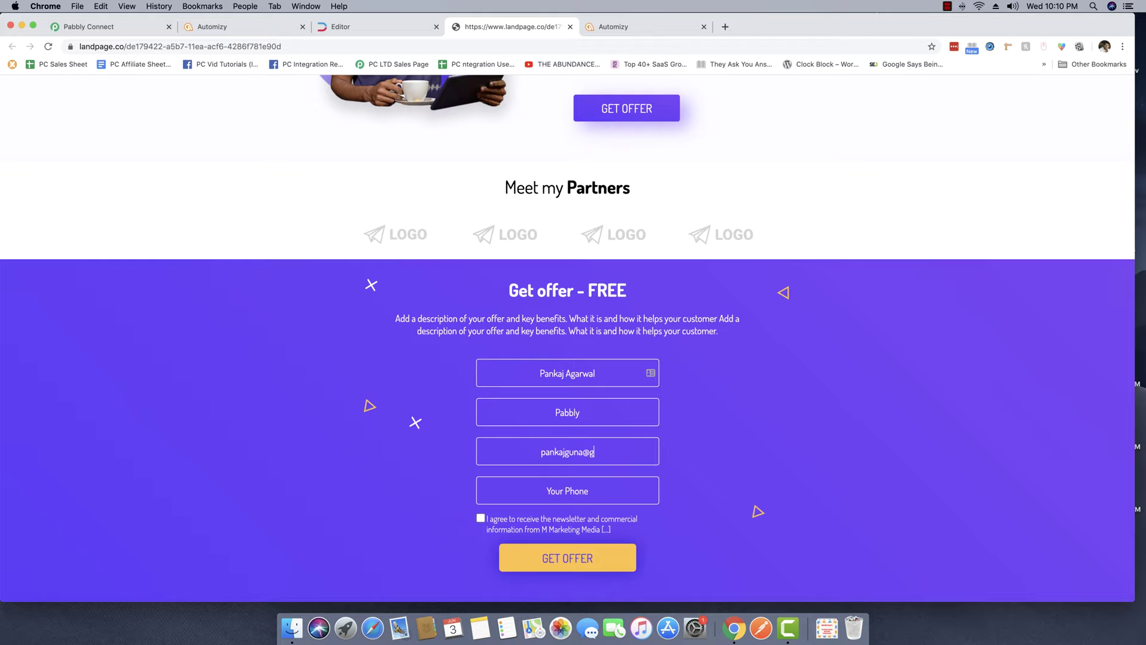
pyautogui.press('Tab')
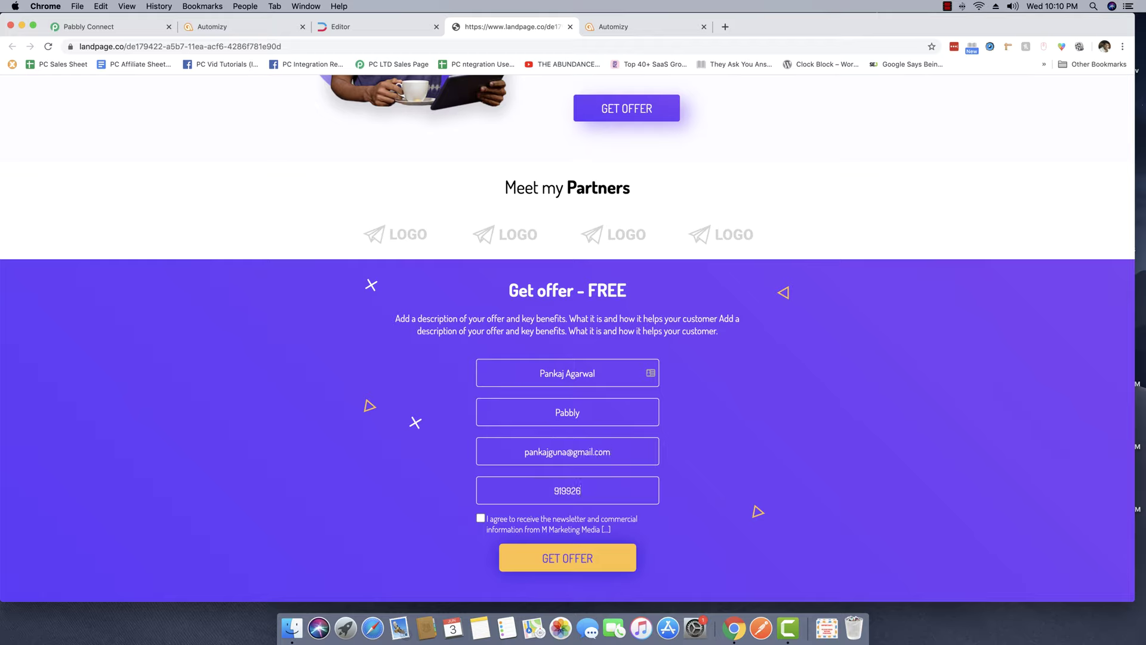
pyautogui.click(480, 517)
pyautogui.click(556, 557)
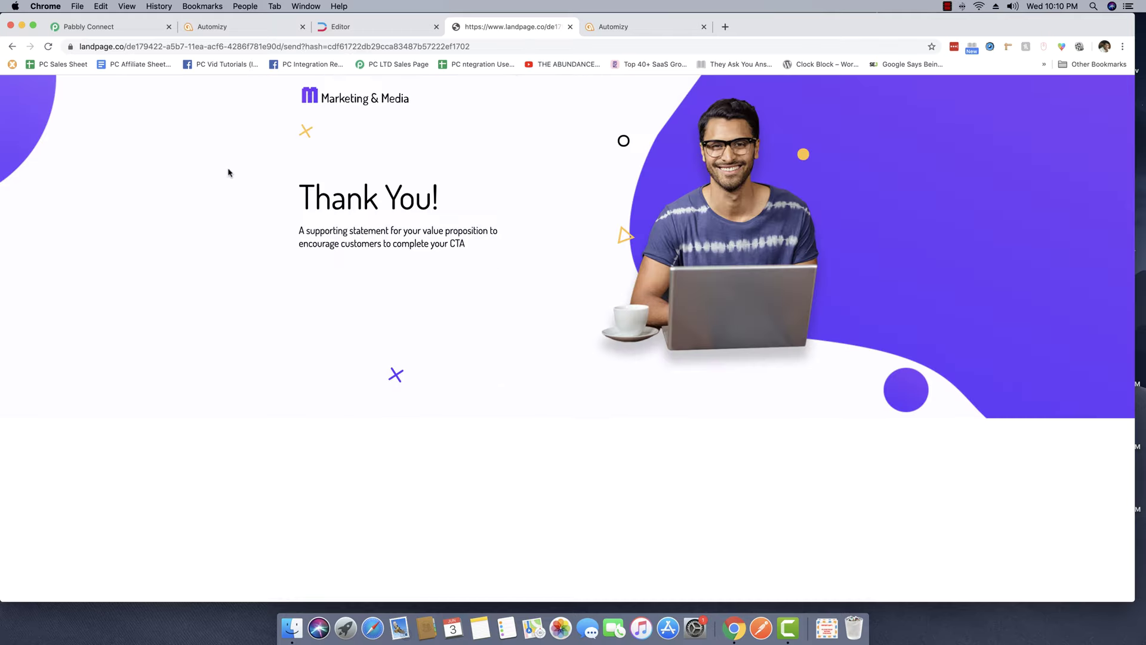
pyautogui.click(240, 28)
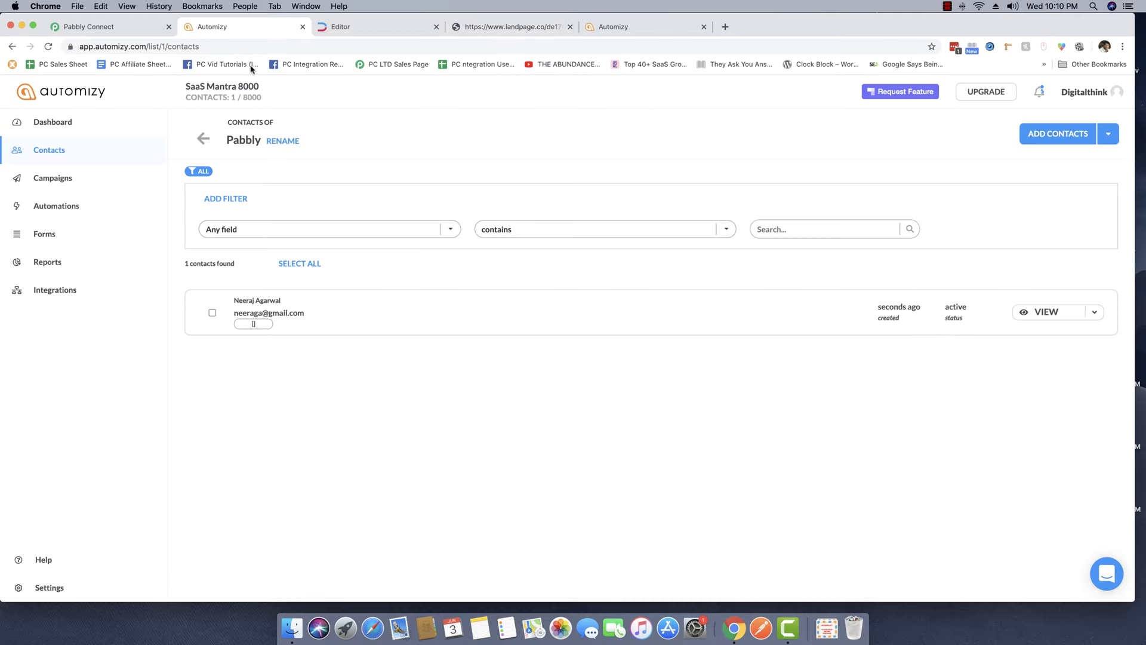
# Reload Automizy's Pabbly list to show the new live-form lead as a second contact.
pyautogui.rightClick(325, 385)
pyautogui.click(344, 408)
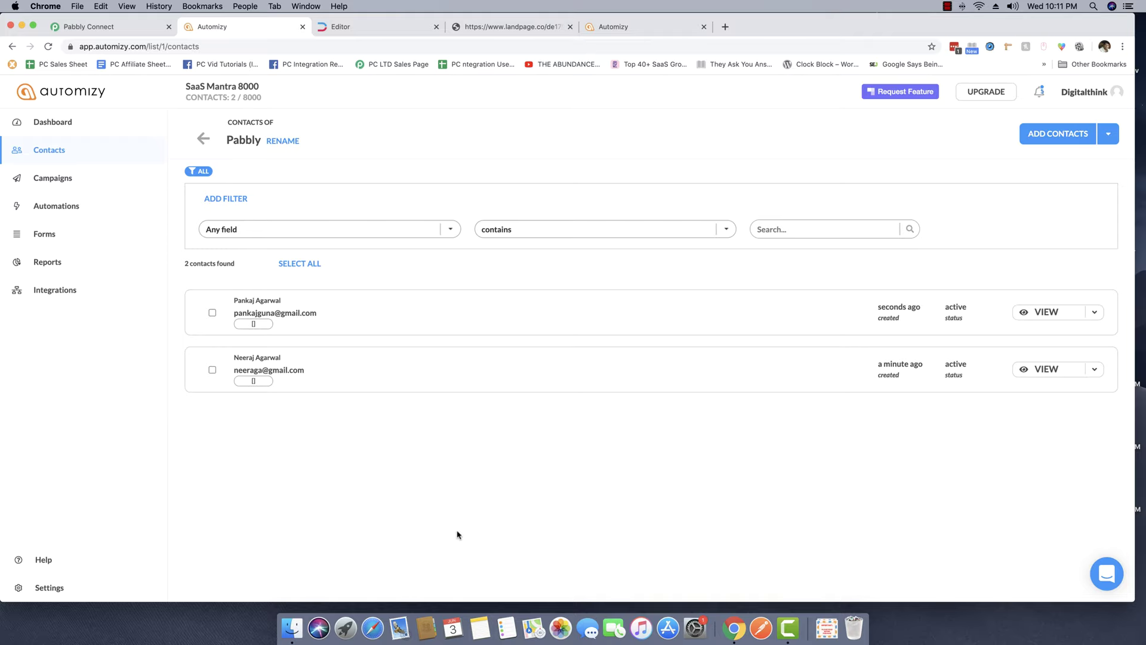
pyautogui.click(107, 27)
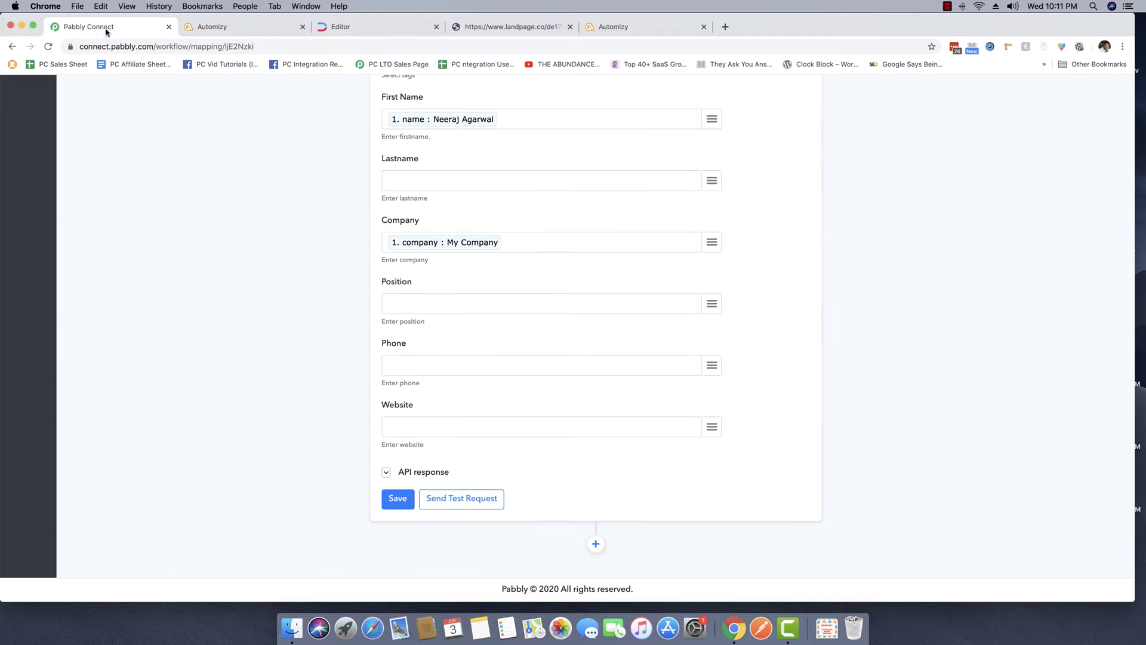
pyautogui.scroll(4, 269, 272)
pyautogui.scroll(8, 269, 272)
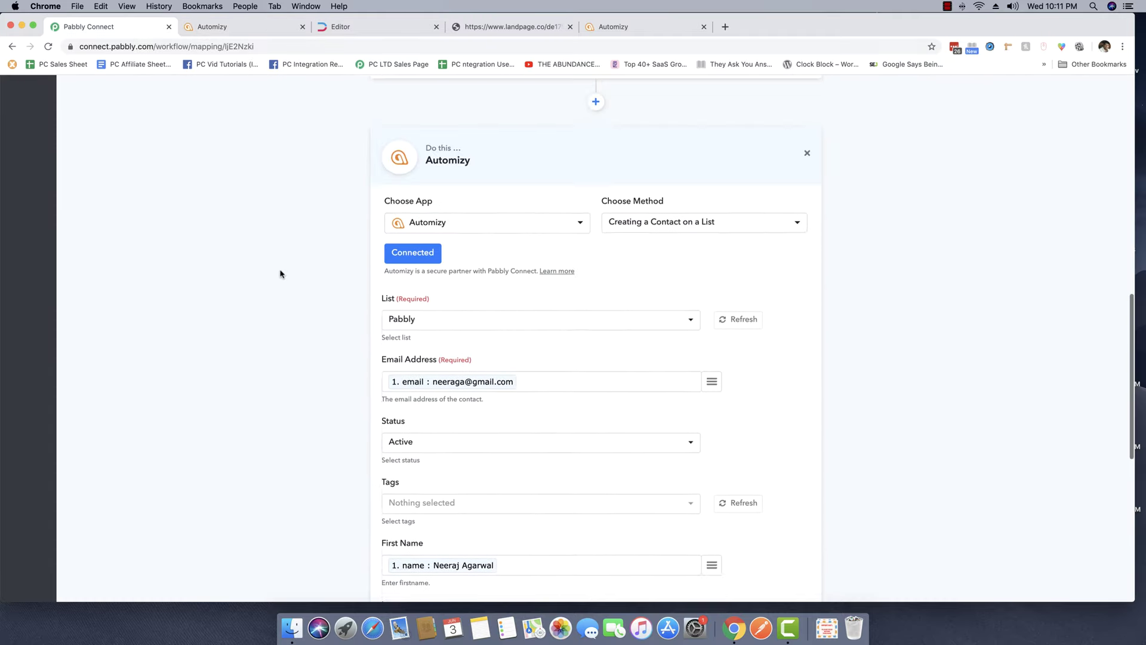
pyautogui.scroll(8, 281, 273)
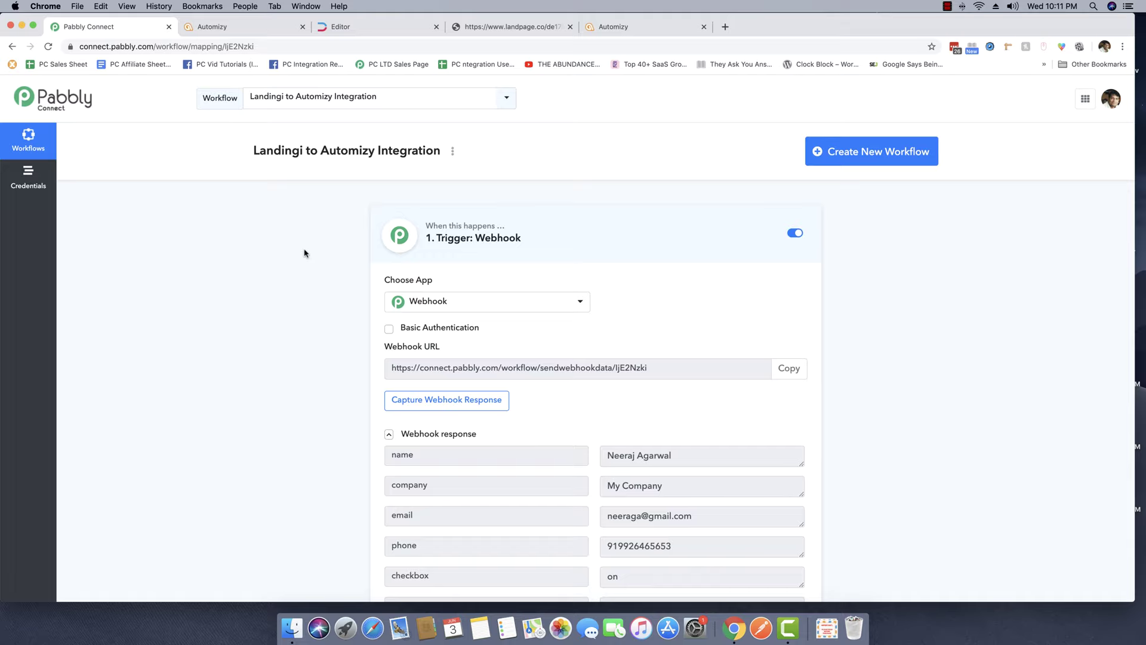
pyautogui.scroll(-13, 305, 253)
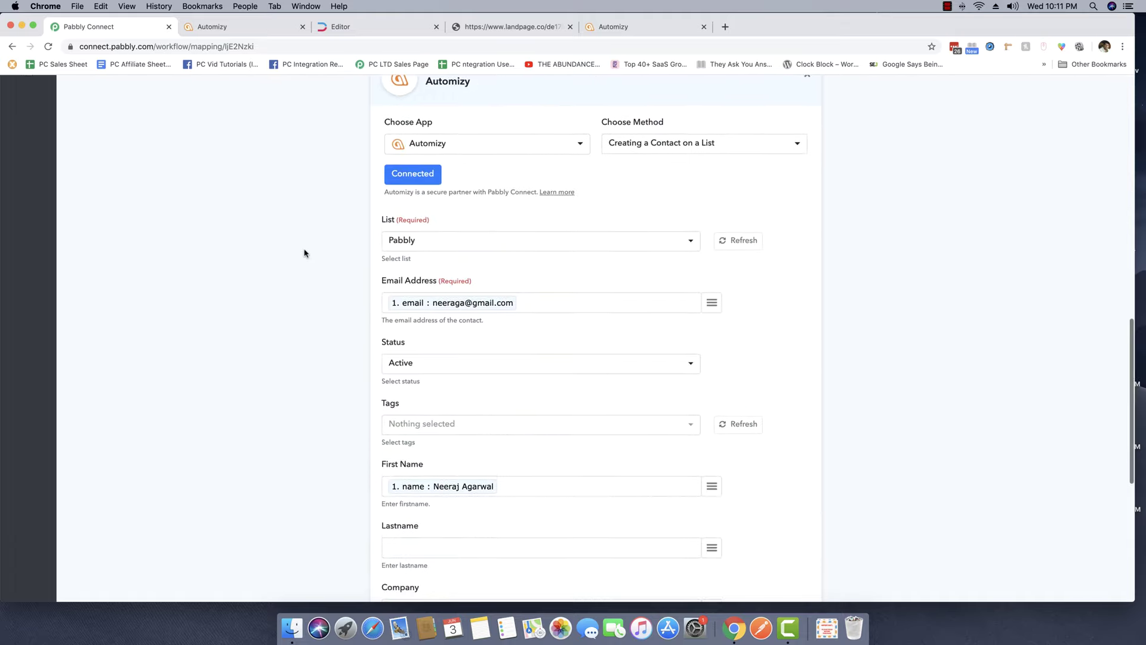
pyautogui.scroll(4, 304, 257)
pyautogui.scroll(-1, 304, 256)
pyautogui.scroll(6, 305, 257)
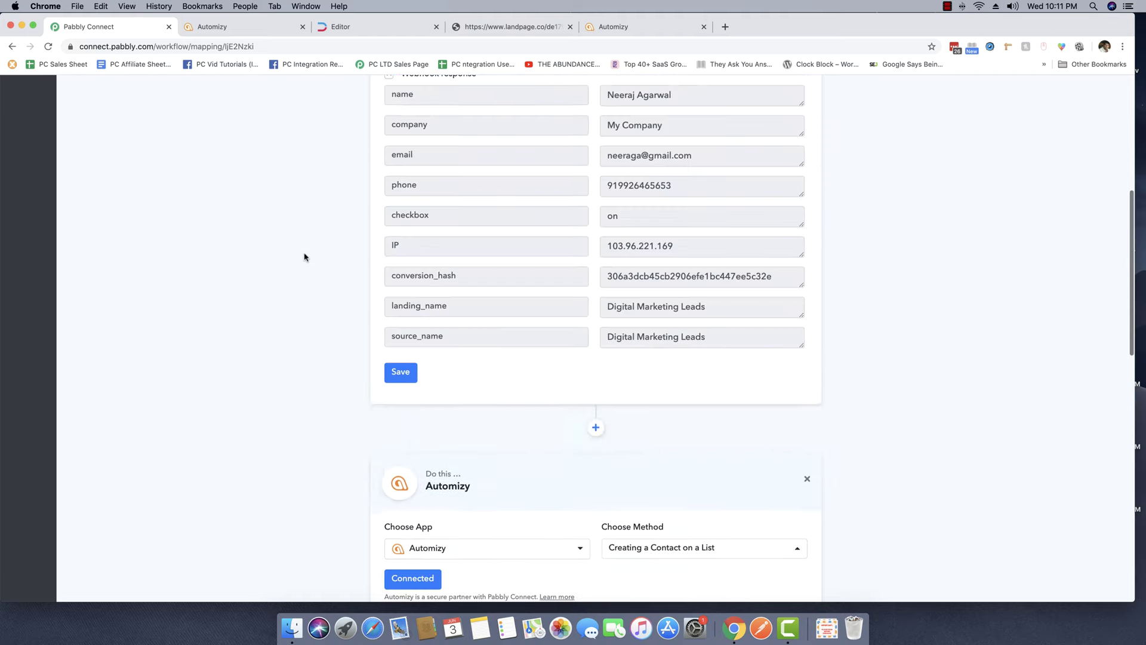
pyautogui.scroll(-10, 263, 296)
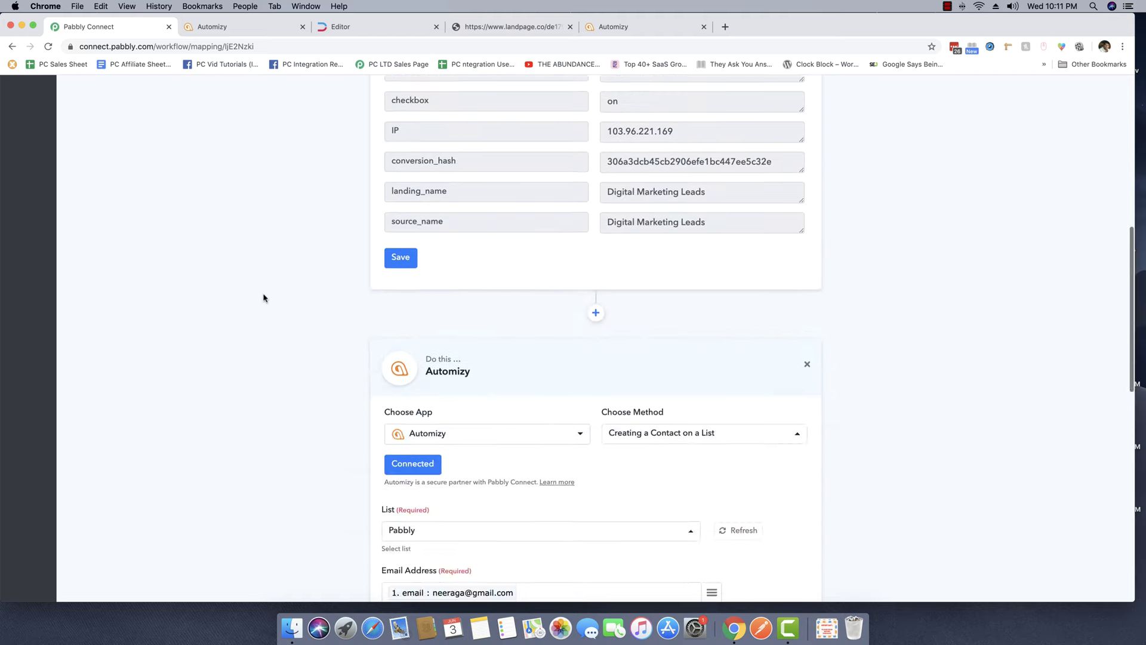
pyautogui.scroll(5, 263, 299)
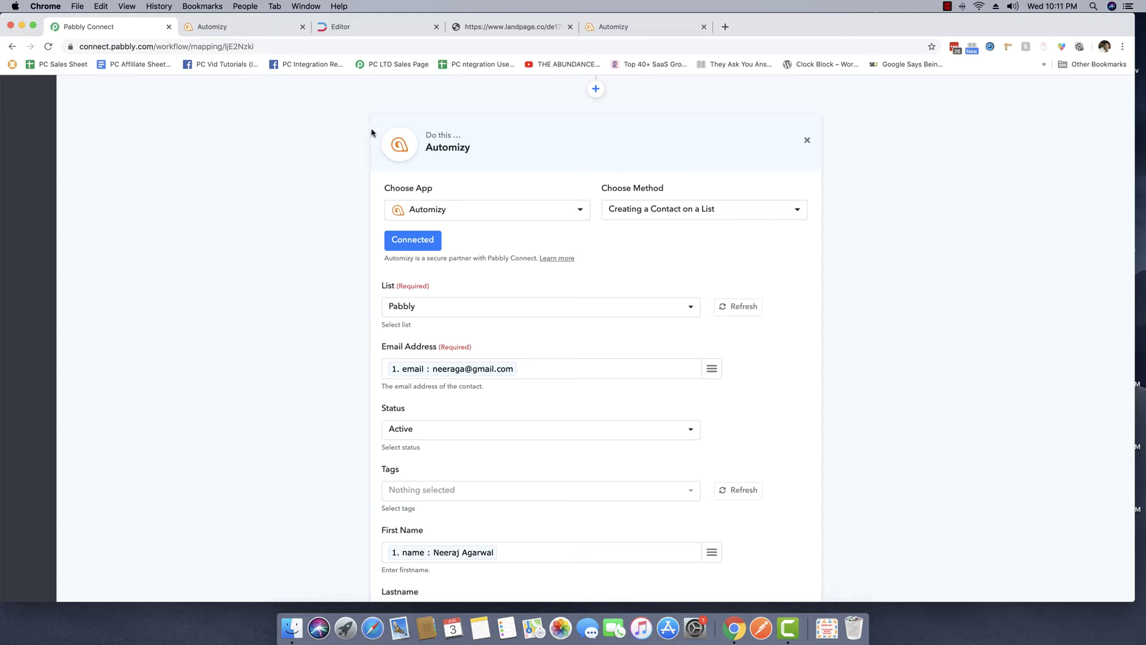
pyautogui.scroll(-7, 340, 247)
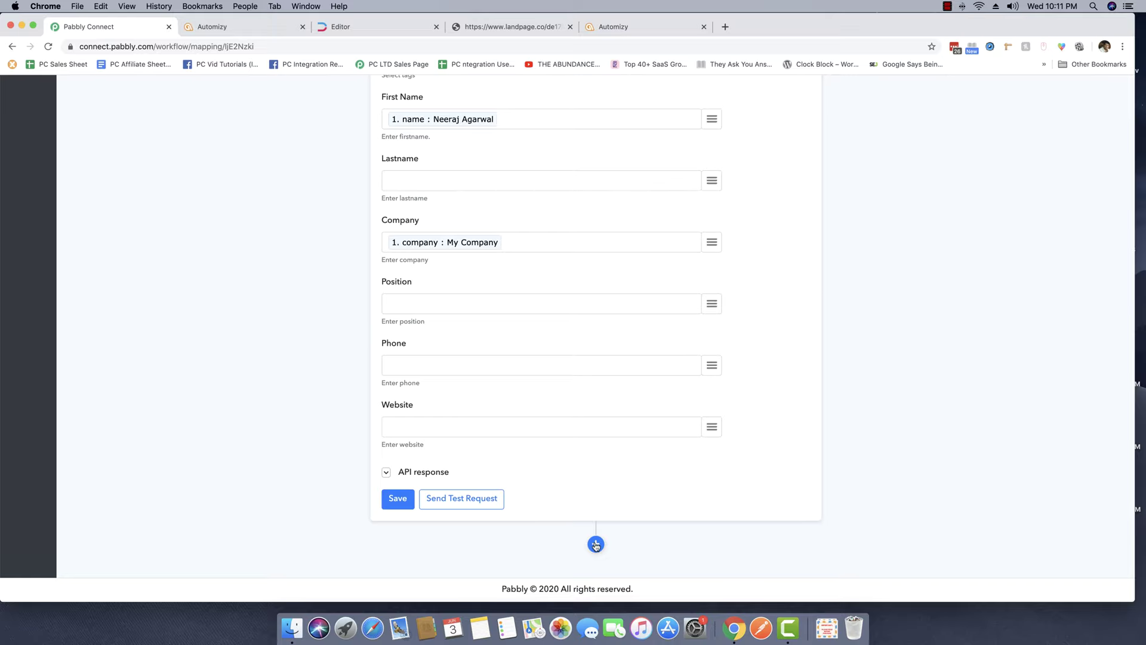
pyautogui.scroll(15, 831, 307)
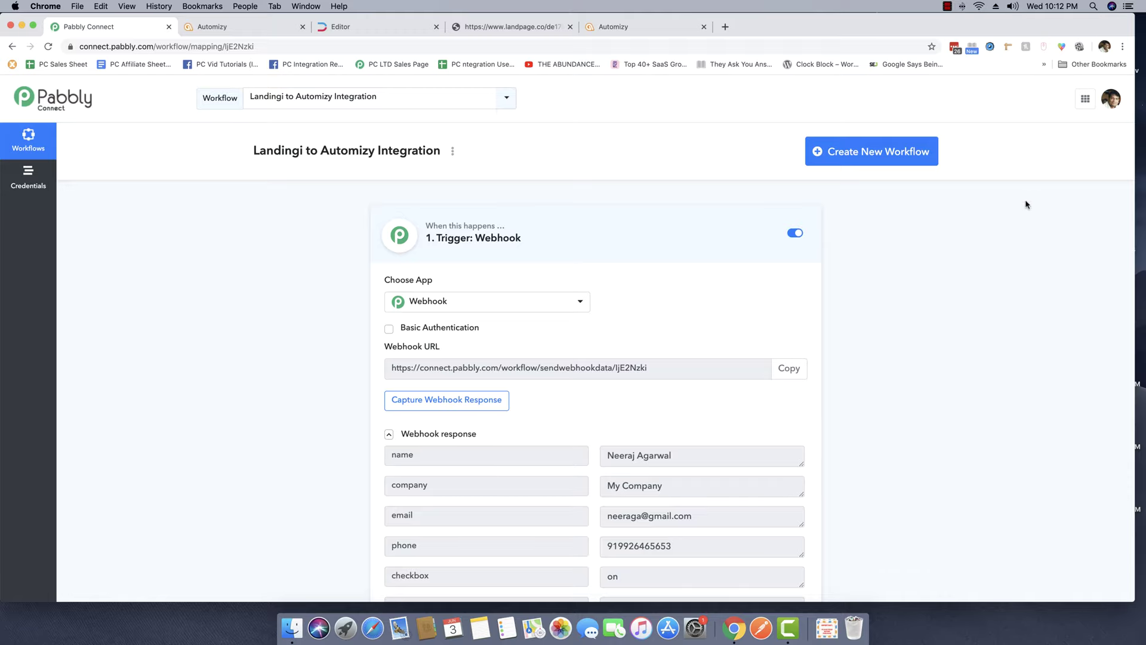
pyautogui.scroll(-1, 1003, 123)
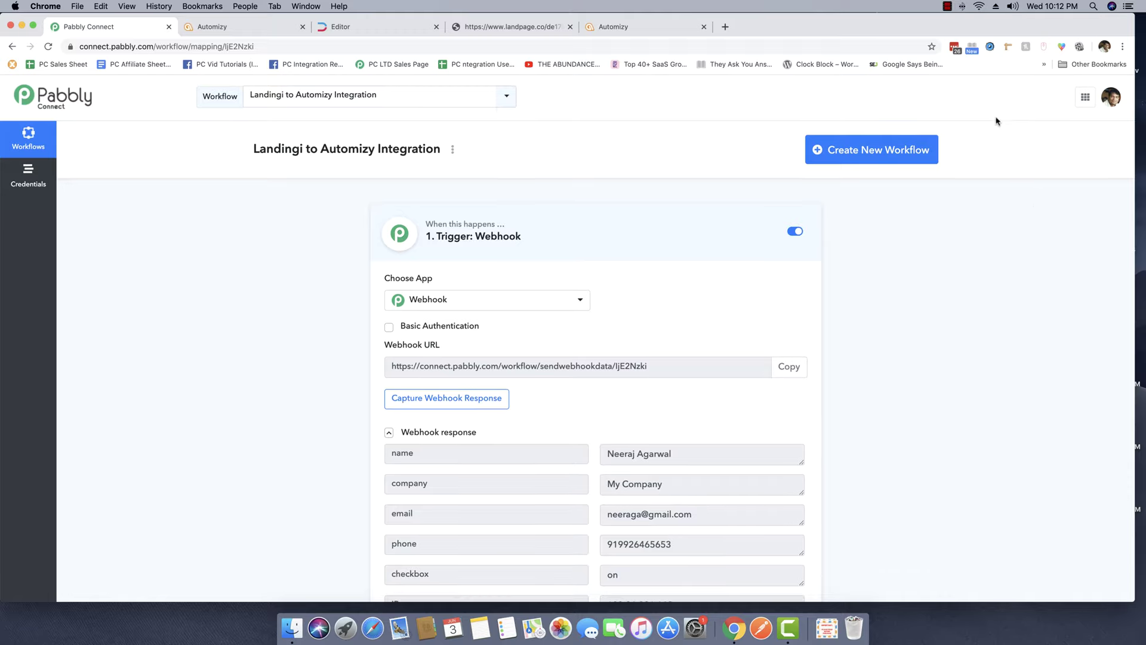